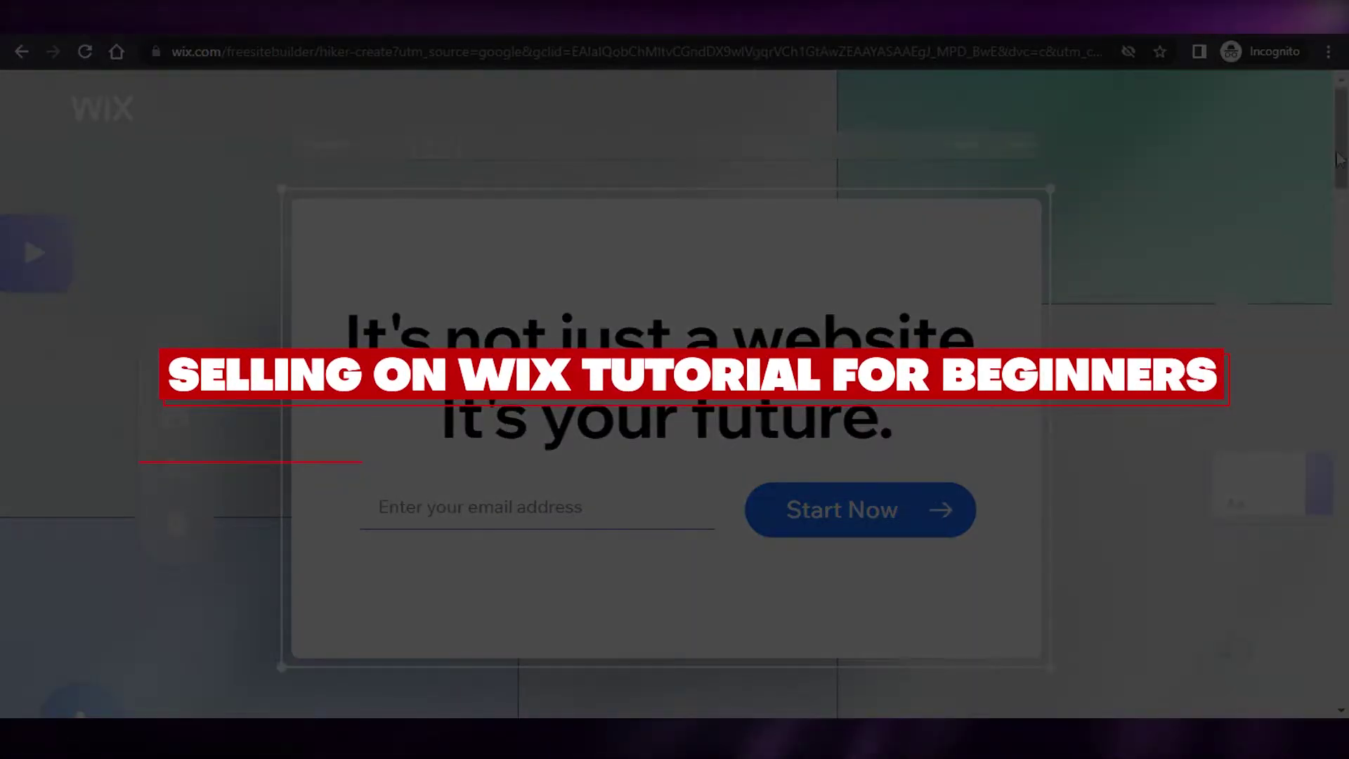
Step: Scroll through the Wix page and start signing in with the account e-mail
{"action": "scroll", "coordinate": [1341, 90], "scroll_direction": "down", "scroll_amount": 8}
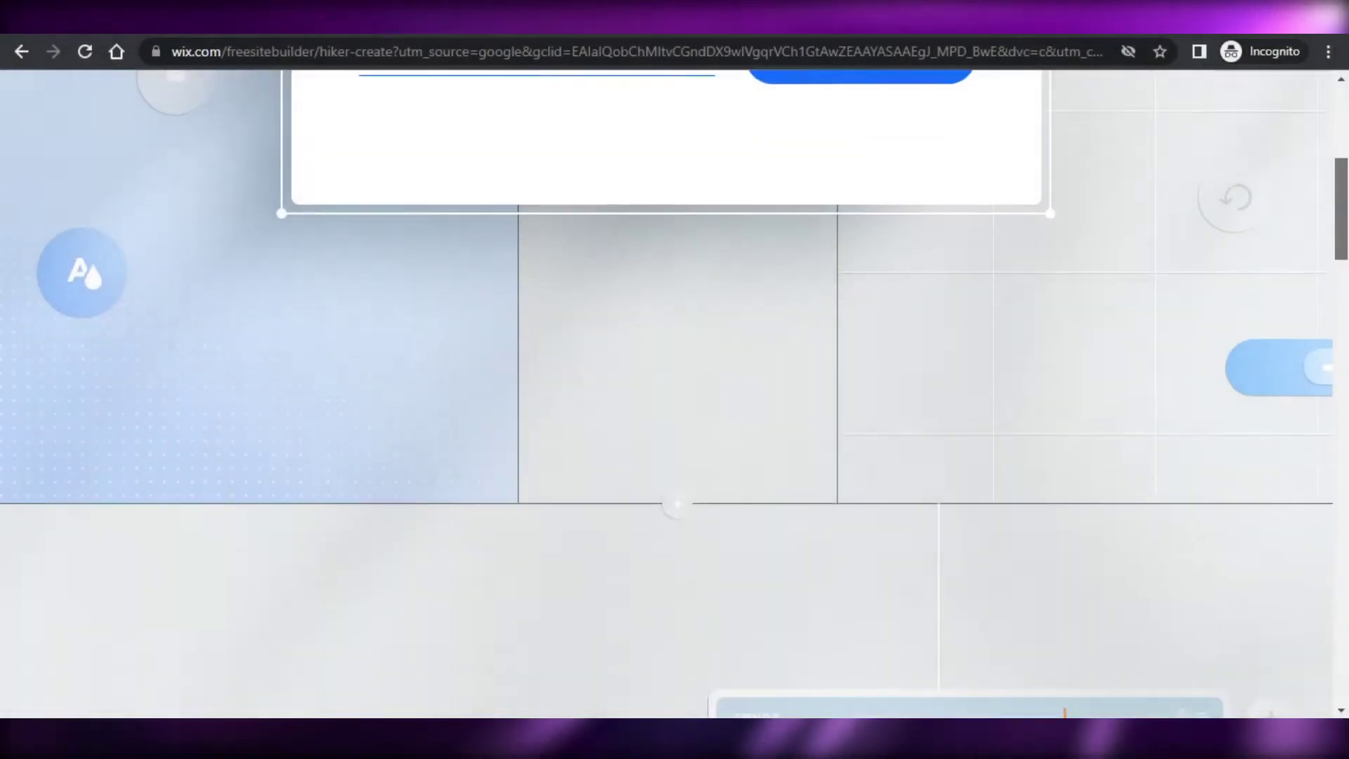
{"action": "scroll", "coordinate": [674, 393], "scroll_direction": "down", "scroll_amount": 3}
{"action": "scroll", "coordinate": [674, 393], "scroll_direction": "down", "scroll_amount": 2}
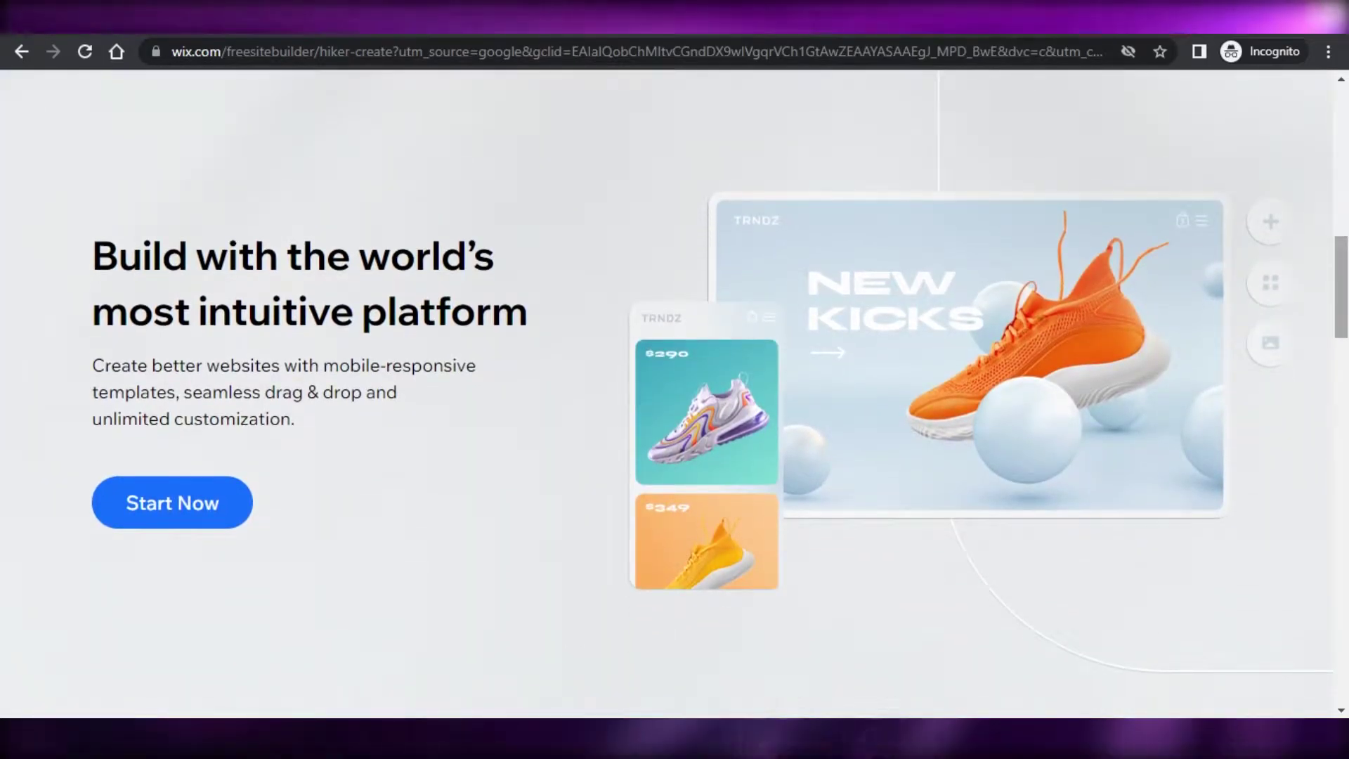
{"action": "scroll", "coordinate": [674, 394], "scroll_direction": "down", "scroll_amount": 10}
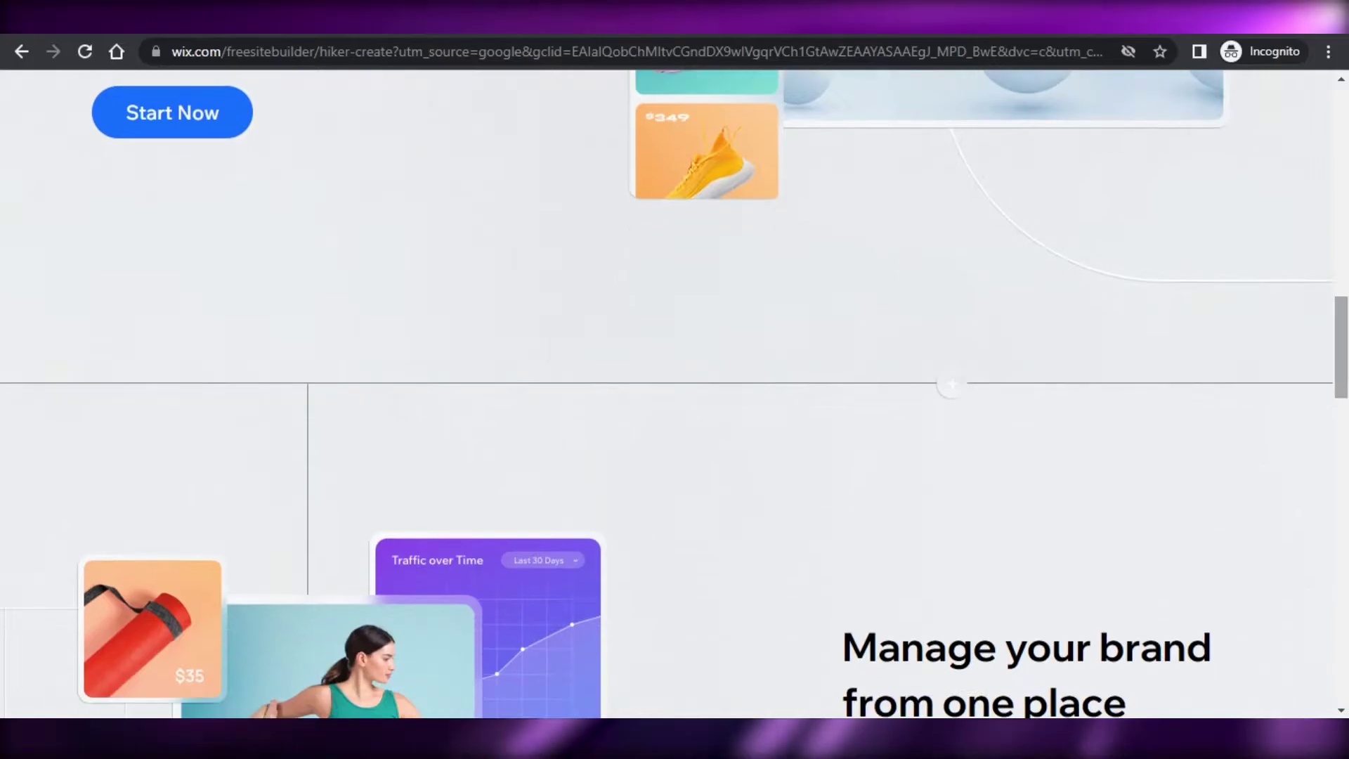
{"action": "scroll", "coordinate": [675, 393], "scroll_direction": "down", "scroll_amount": 15}
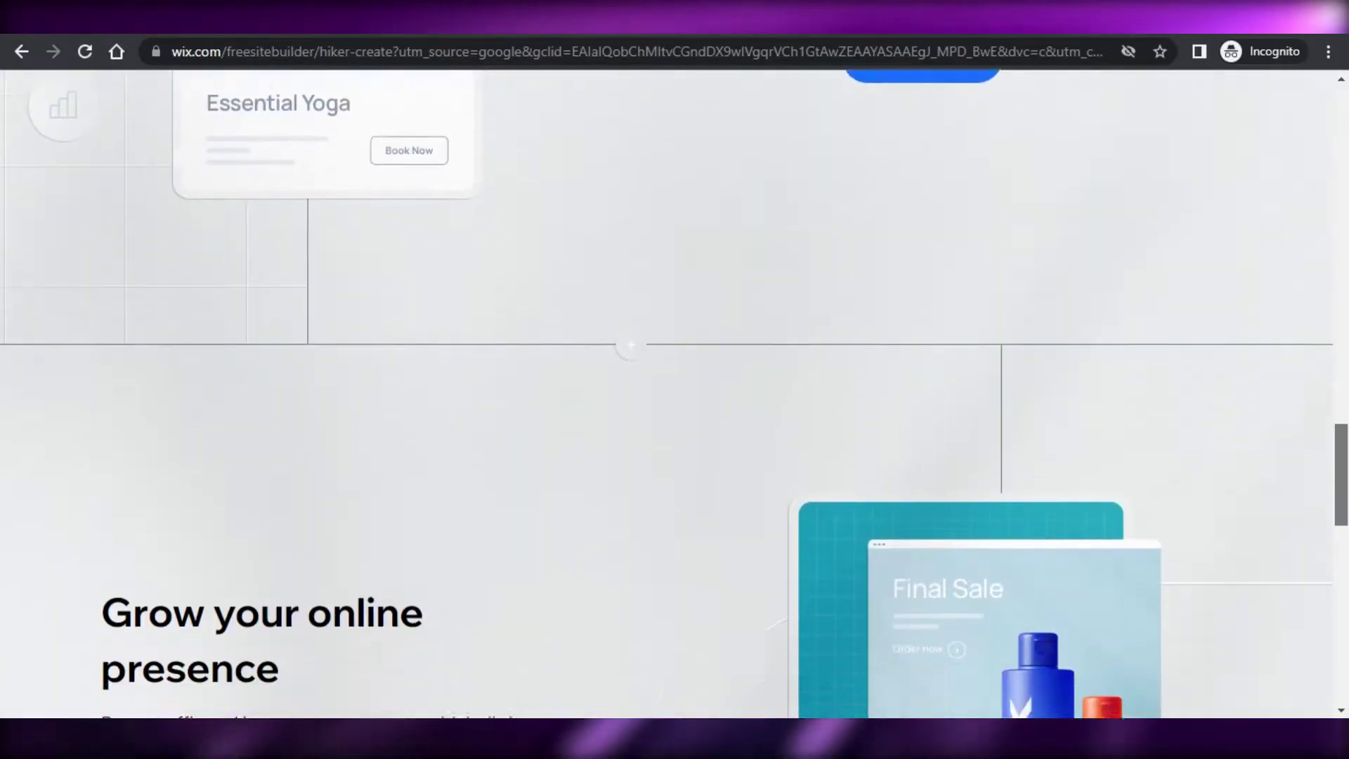
{"action": "scroll", "coordinate": [675, 393], "scroll_direction": "down", "scroll_amount": 3}
{"action": "scroll", "coordinate": [674, 393], "scroll_direction": "up", "scroll_amount": 20}
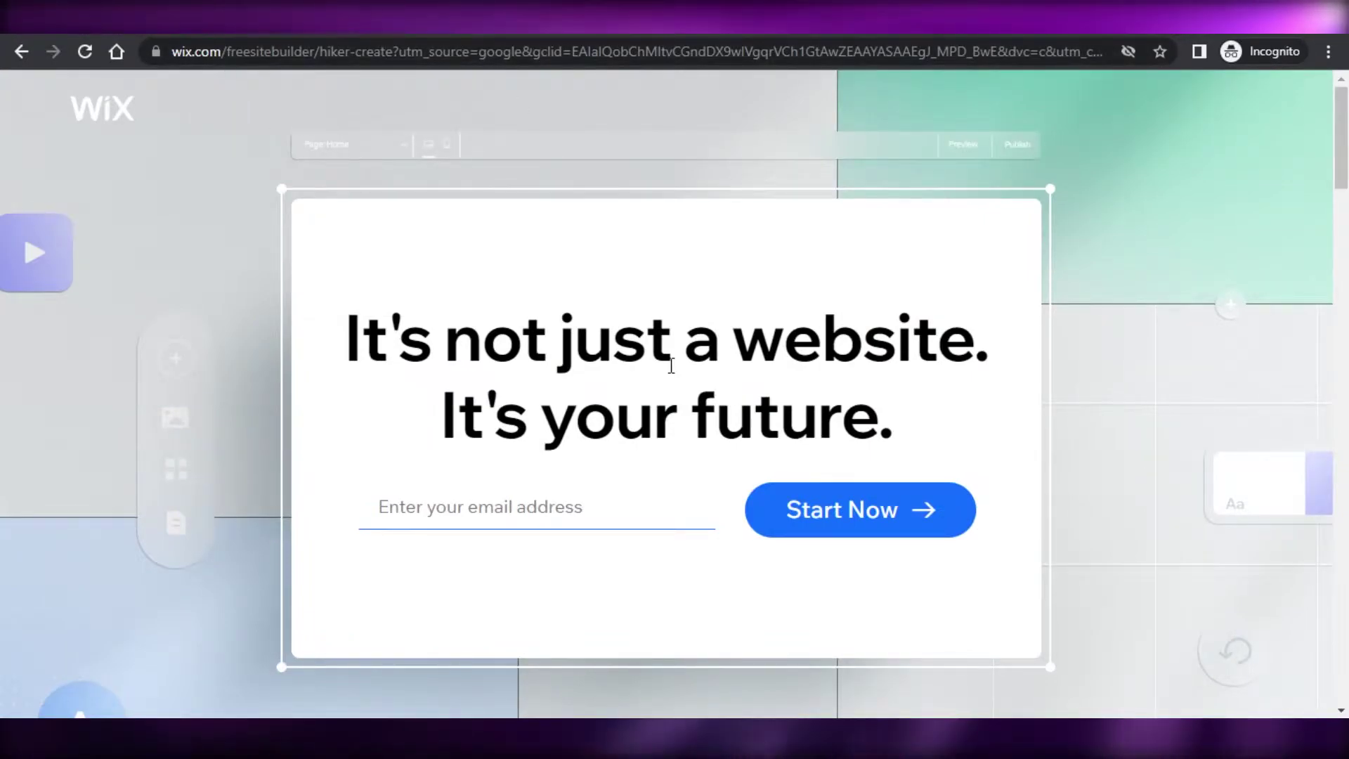
{"action": "scroll", "coordinate": [674, 393], "scroll_direction": "down", "scroll_amount": 15}
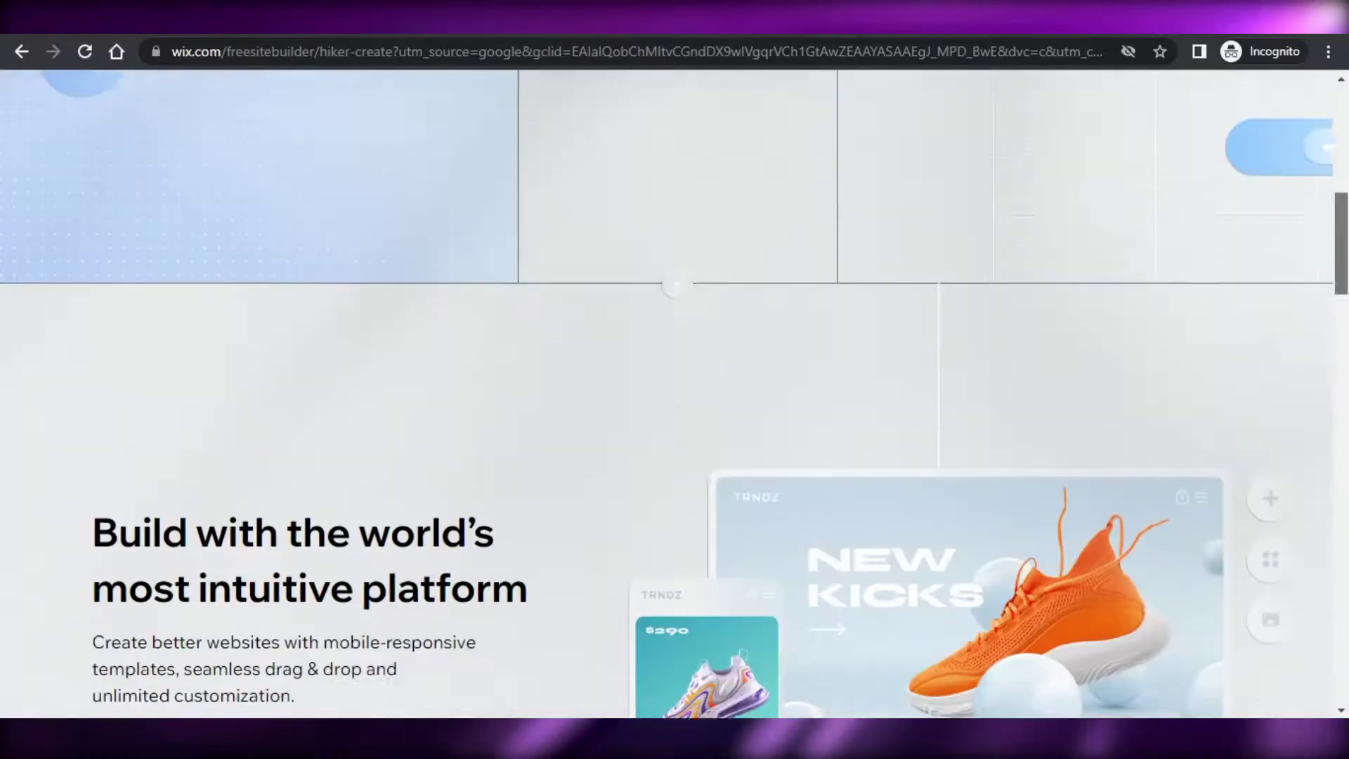
{"action": "scroll", "coordinate": [674, 394], "scroll_direction": "down", "scroll_amount": 15}
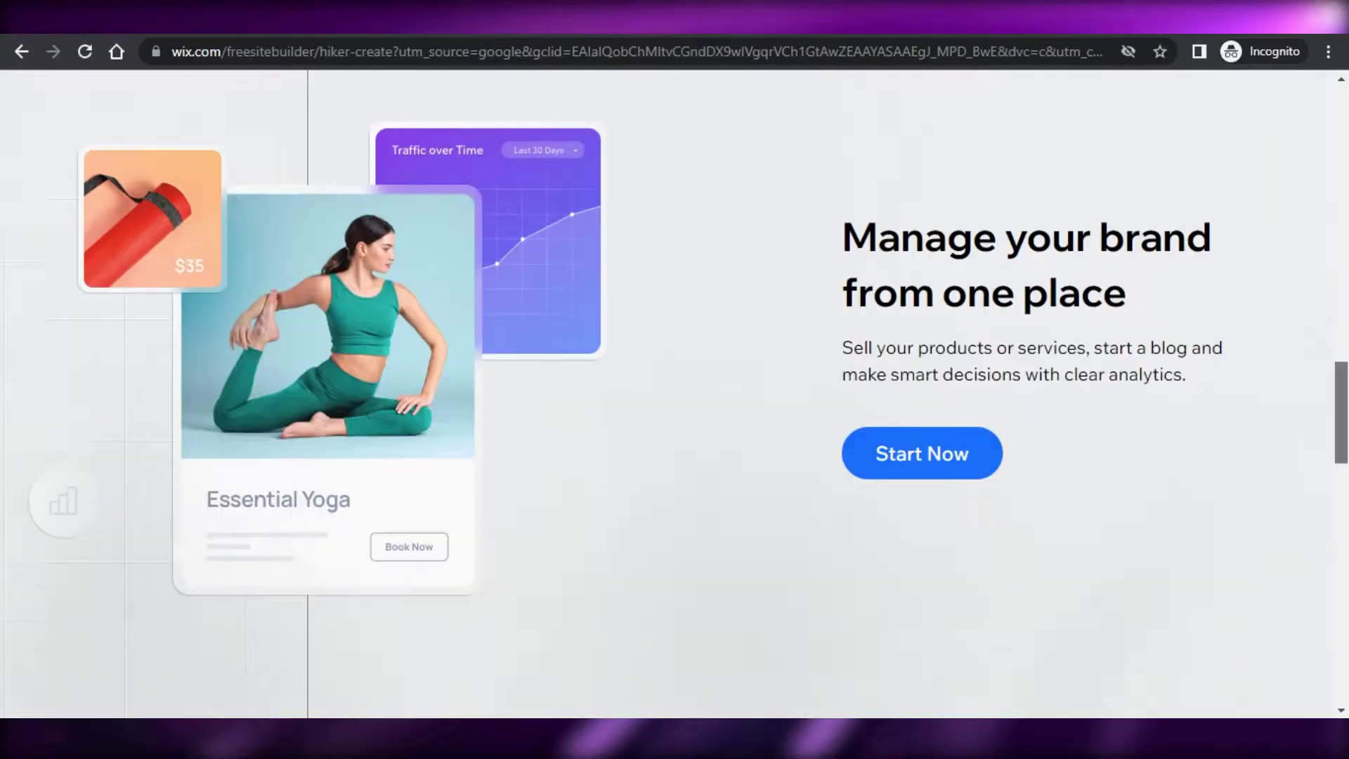
{"action": "scroll", "coordinate": [675, 393], "scroll_direction": "down", "scroll_amount": 7}
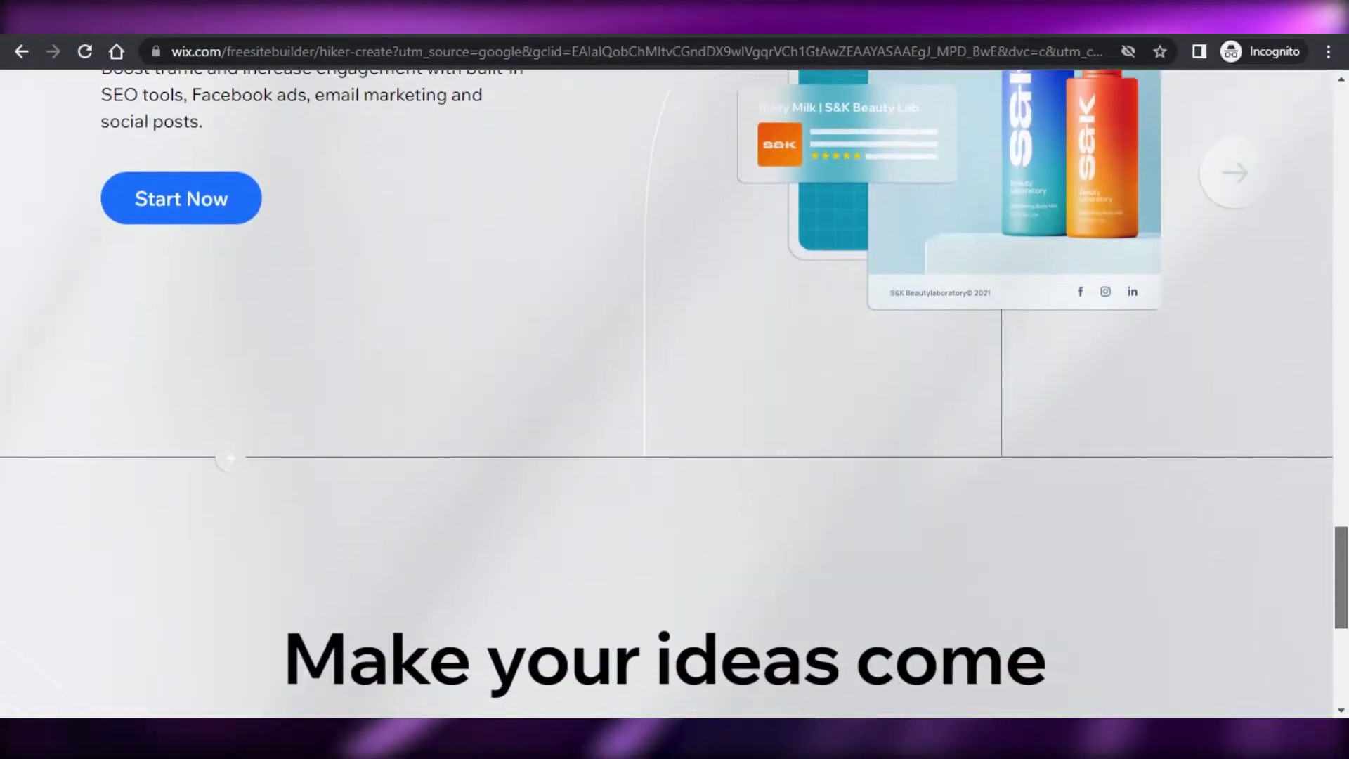
{"action": "left_click_drag", "start_coordinate": [1343, 667], "coordinate": [1345, 163]}
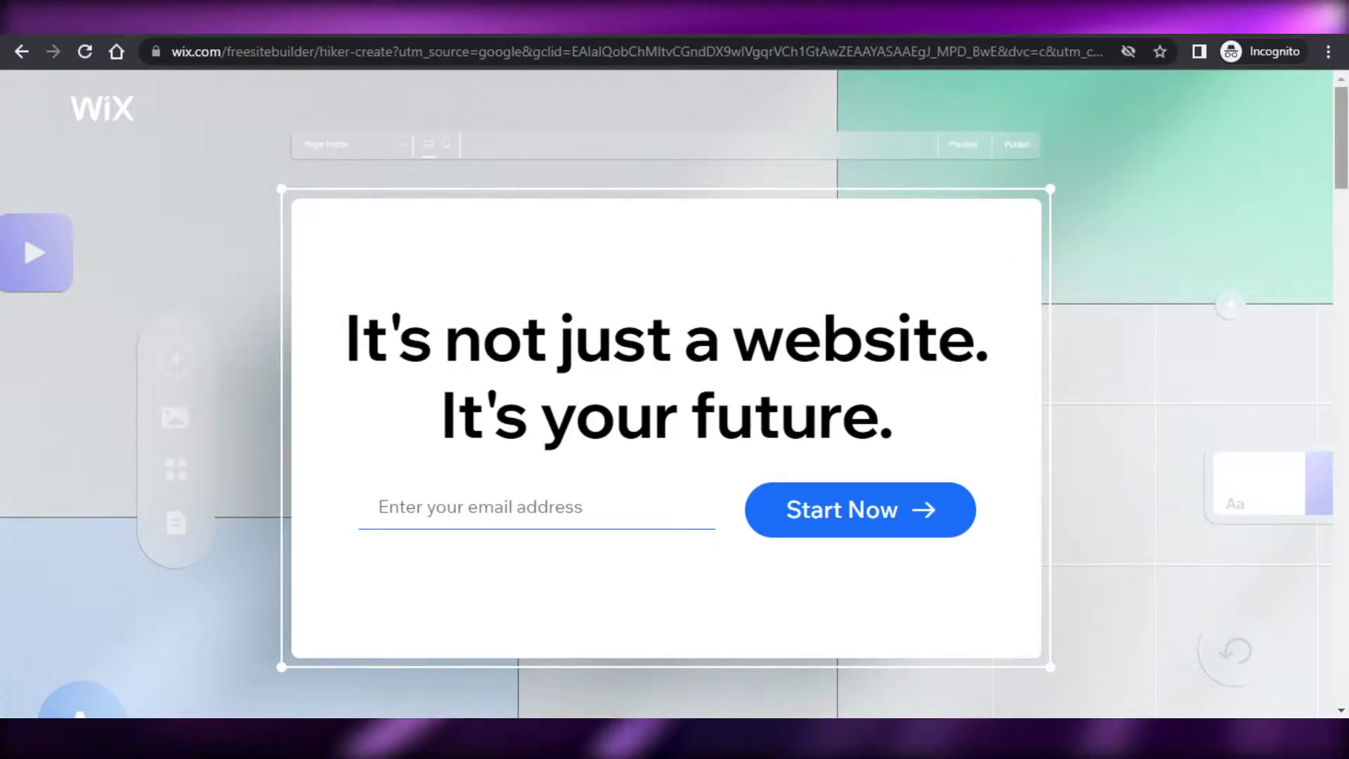
{"action": "scroll", "coordinate": [674, 393], "scroll_direction": "down", "scroll_amount": 10}
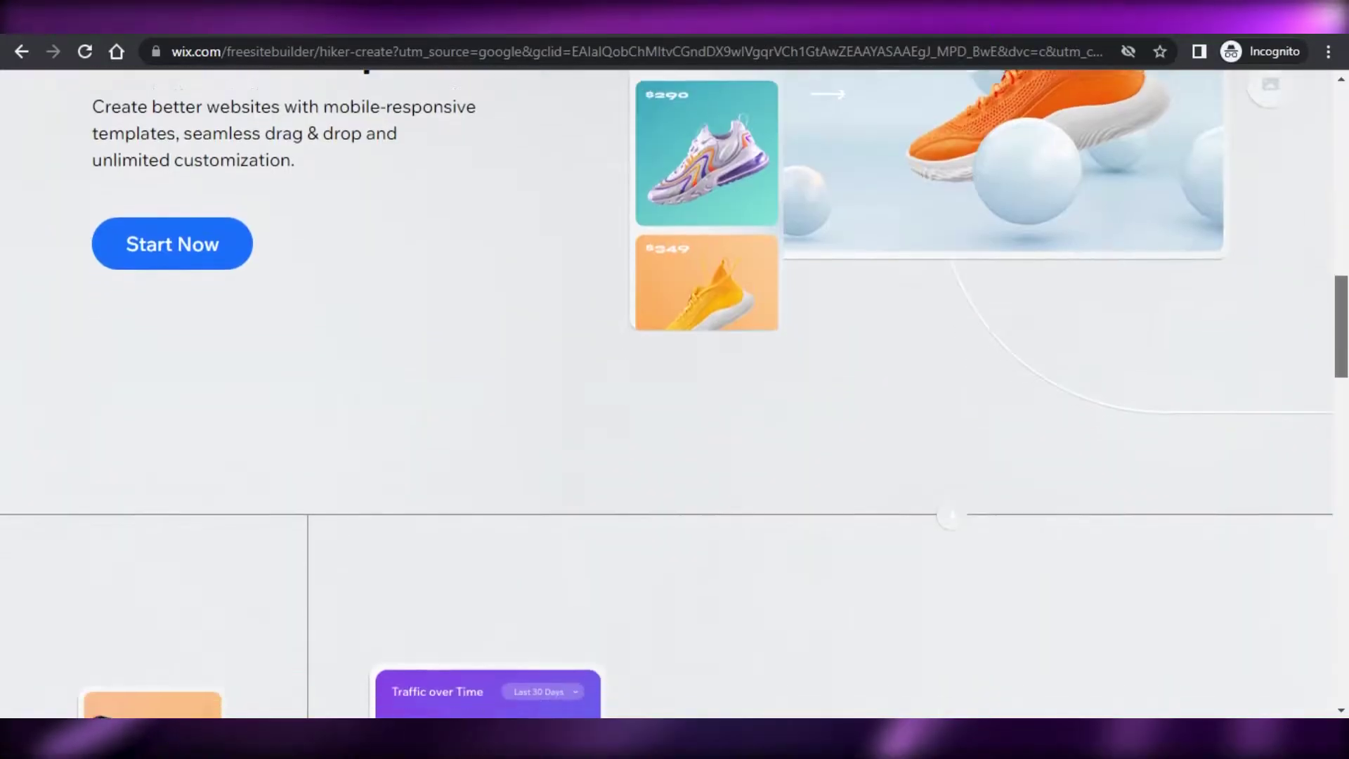
{"action": "scroll", "coordinate": [675, 394], "scroll_direction": "down", "scroll_amount": 10}
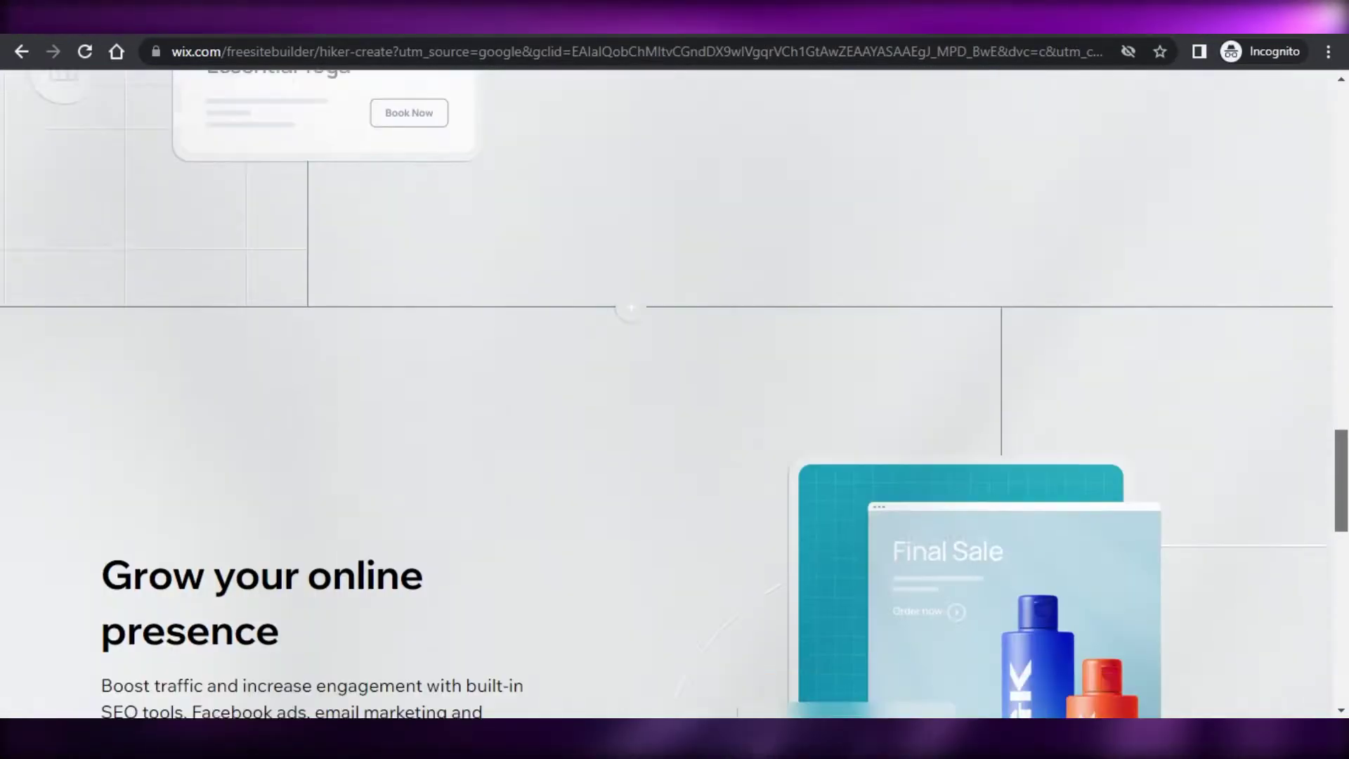
{"action": "scroll", "coordinate": [674, 393], "scroll_direction": "down", "scroll_amount": 8}
{"action": "scroll", "coordinate": [675, 394], "scroll_direction": "up", "scroll_amount": 15}
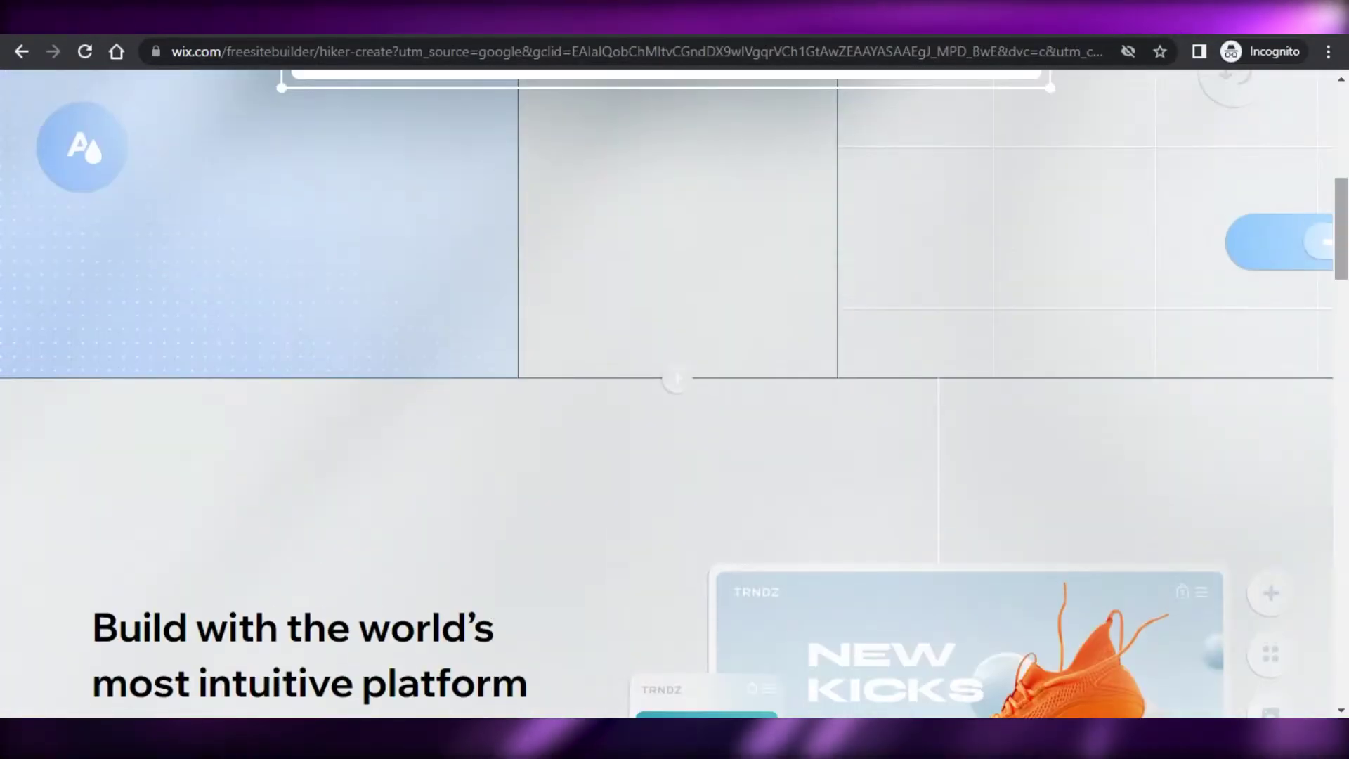
{"action": "scroll", "coordinate": [674, 393], "scroll_direction": "up", "scroll_amount": 10}
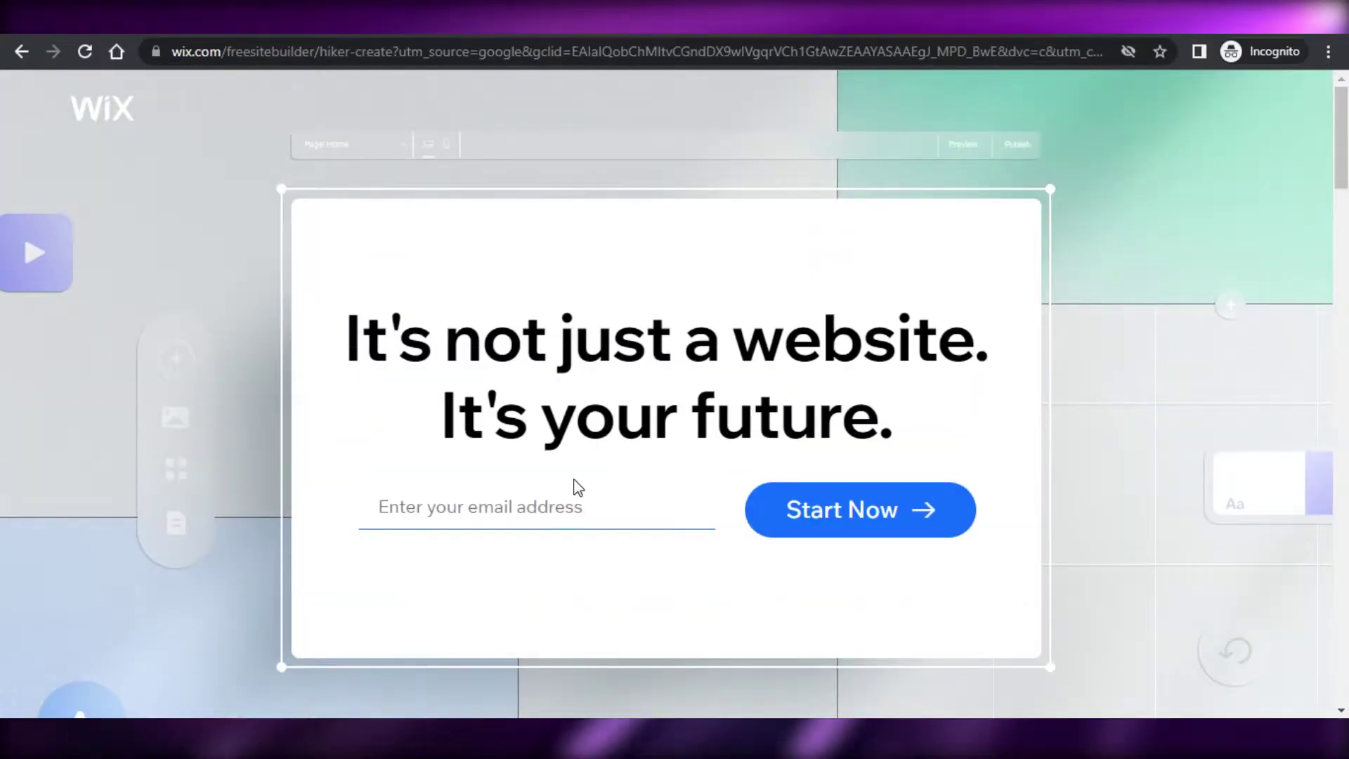
{"action": "left_click", "coordinate": [462, 519]}
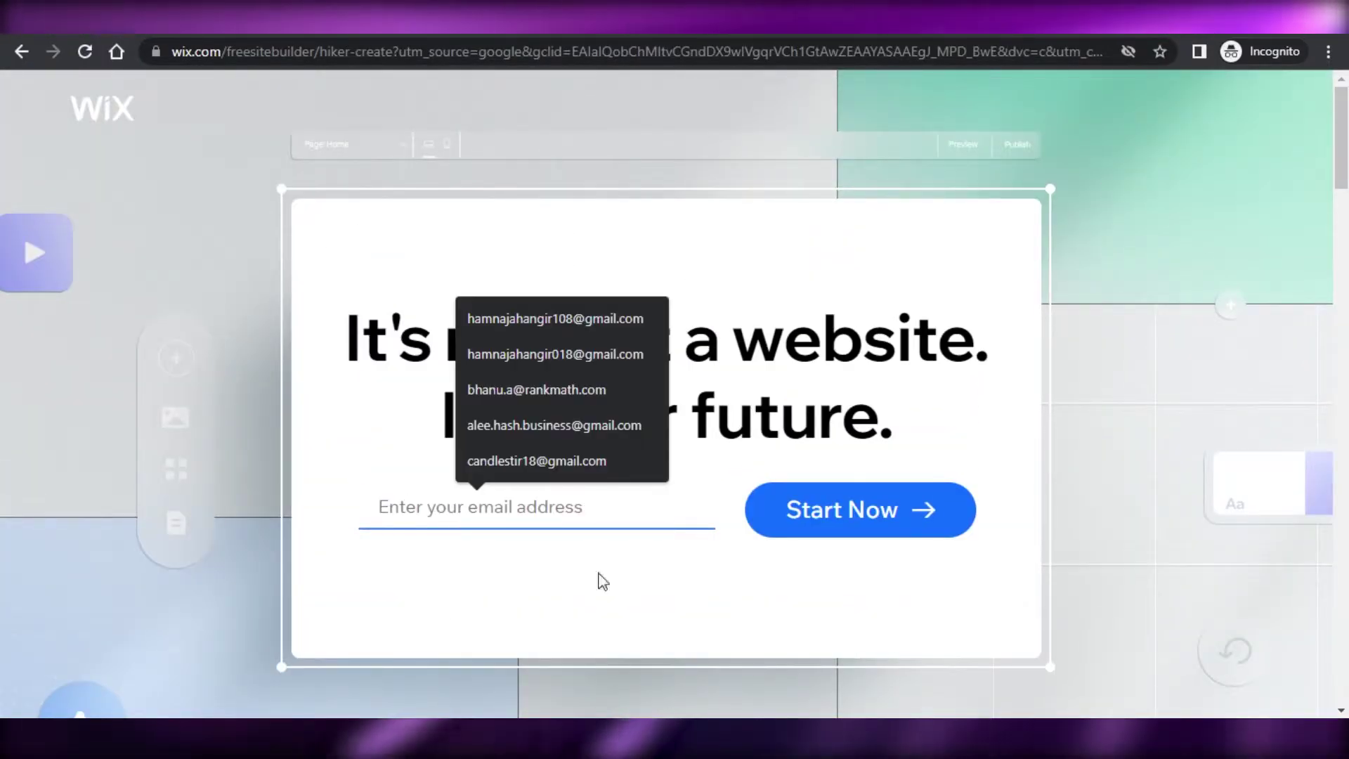
{"action": "left_click", "coordinate": [911, 416]}
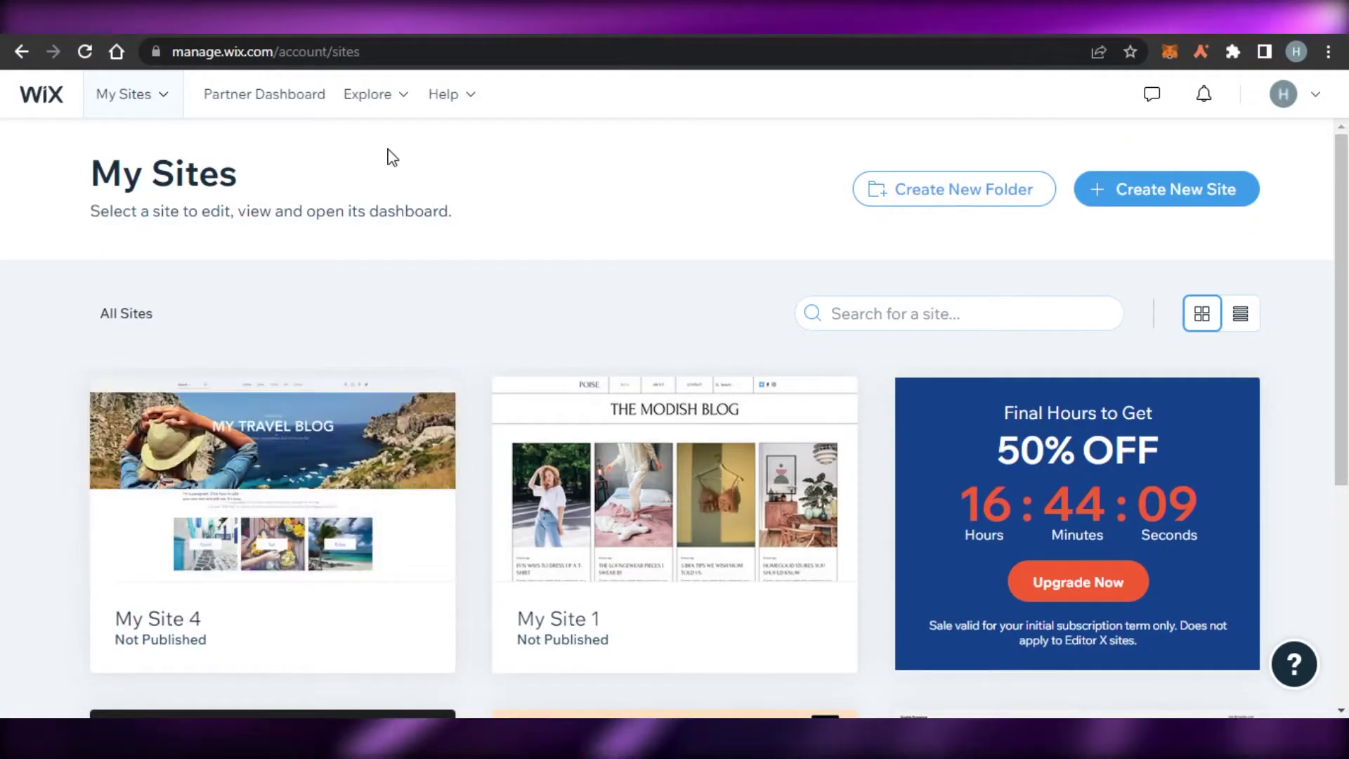
Step: Scroll through the My Sites cards, such as My Site 4, My Site 1 and My Site 5
{"action": "mouse_move", "coordinate": [283, 460]}
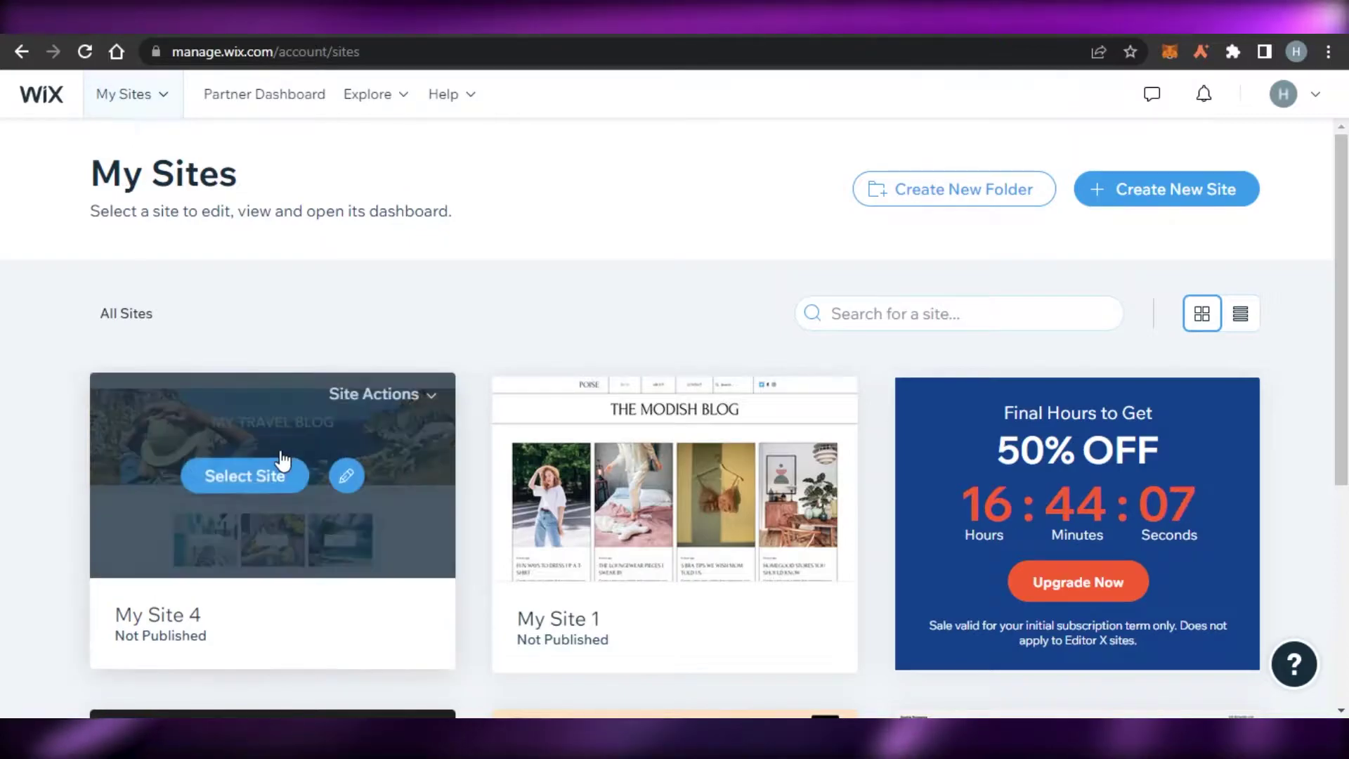
{"action": "scroll", "coordinate": [454, 349], "scroll_direction": "down", "scroll_amount": 5}
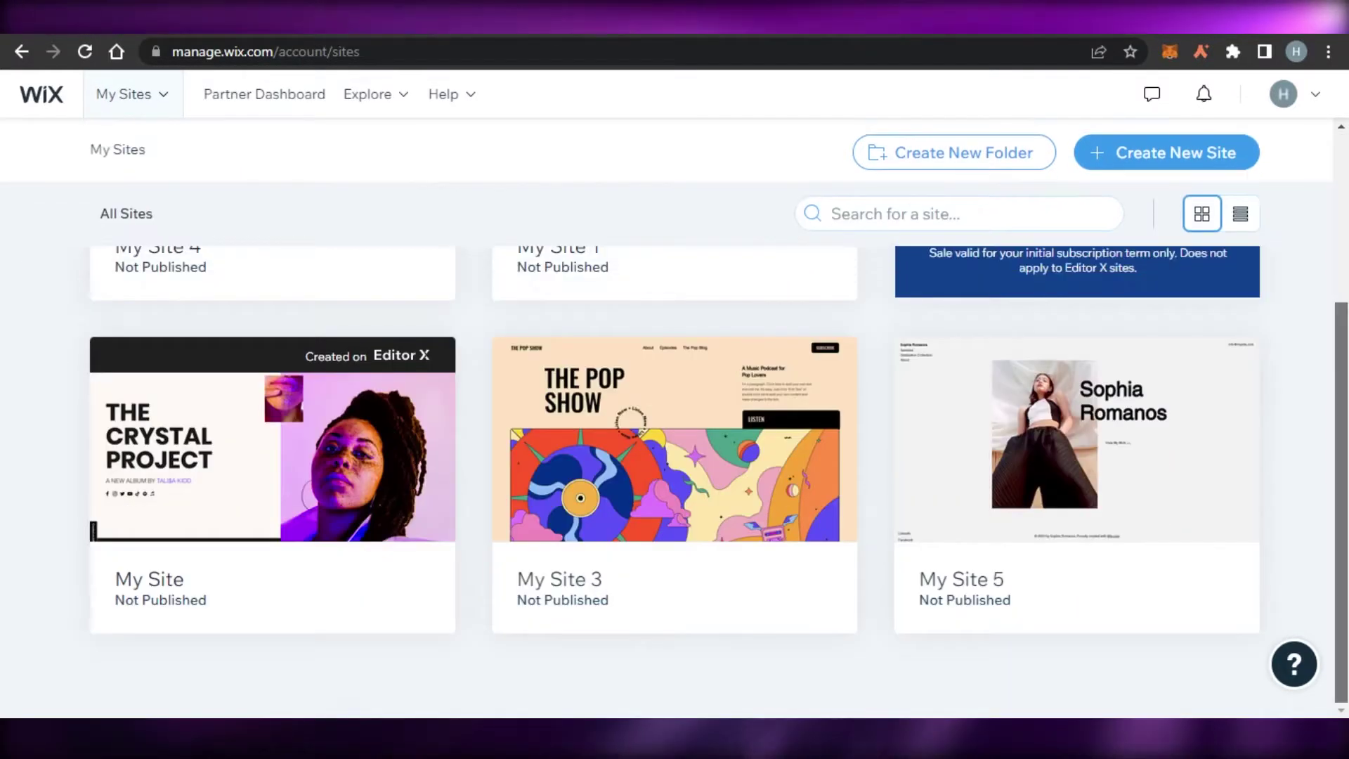
{"action": "scroll", "coordinate": [674, 421], "scroll_direction": "up", "scroll_amount": 5}
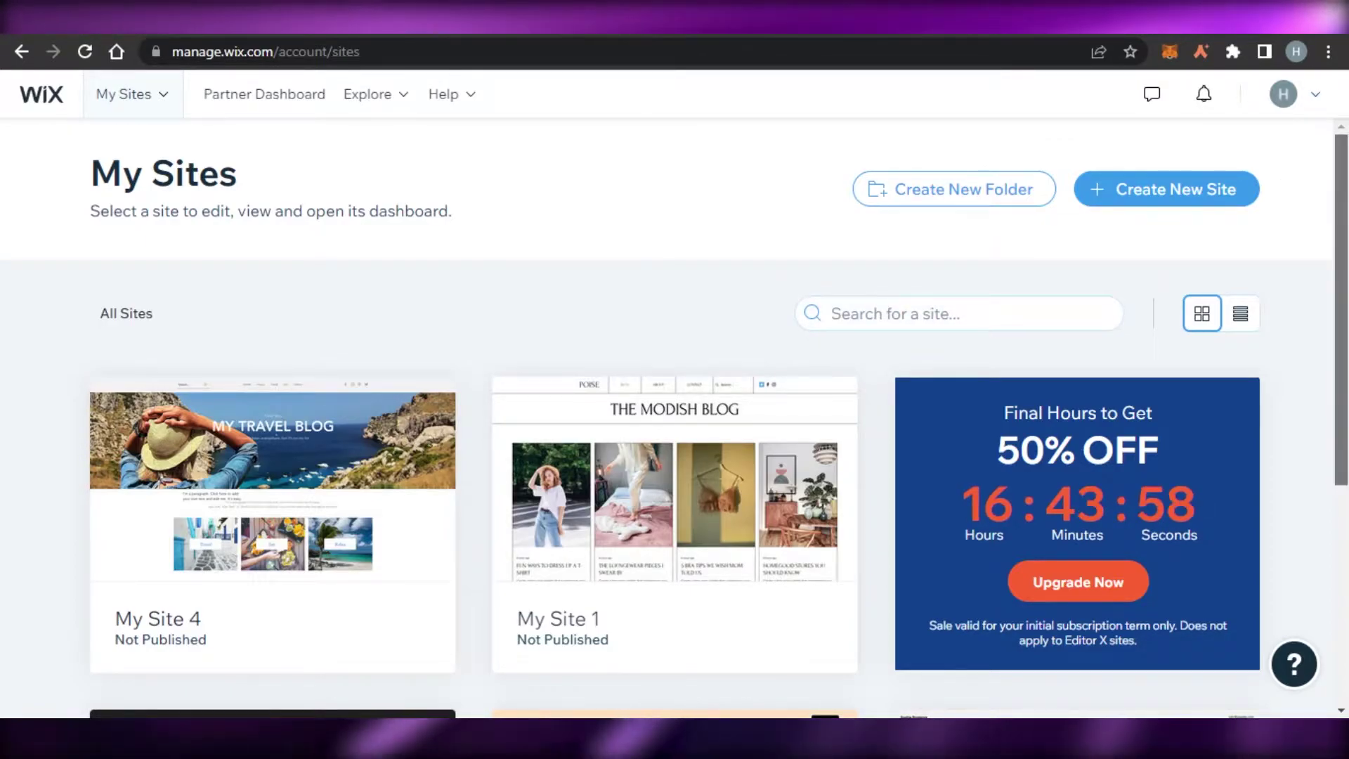
{"action": "scroll", "coordinate": [1346, 211], "scroll_direction": "down", "scroll_amount": 5}
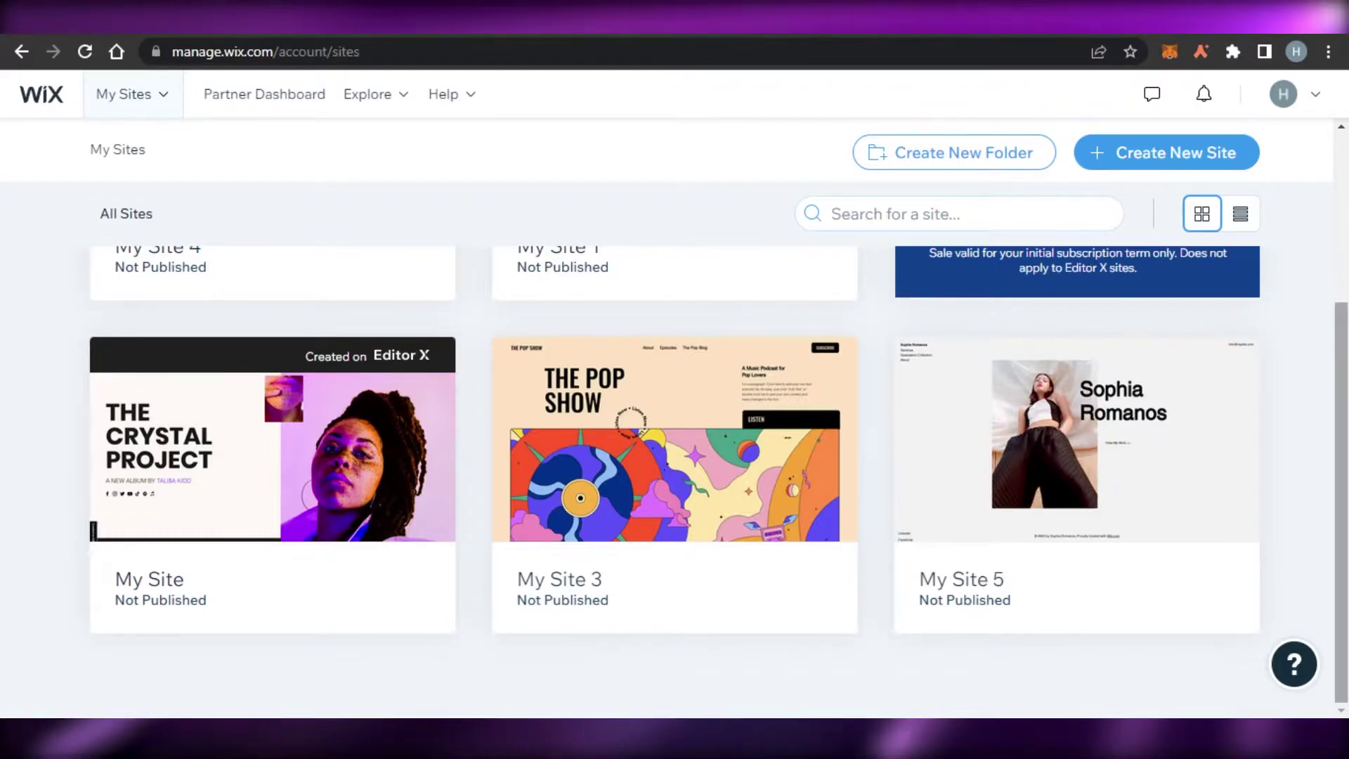
{"action": "scroll", "coordinate": [1343, 137], "scroll_direction": "up", "scroll_amount": 5}
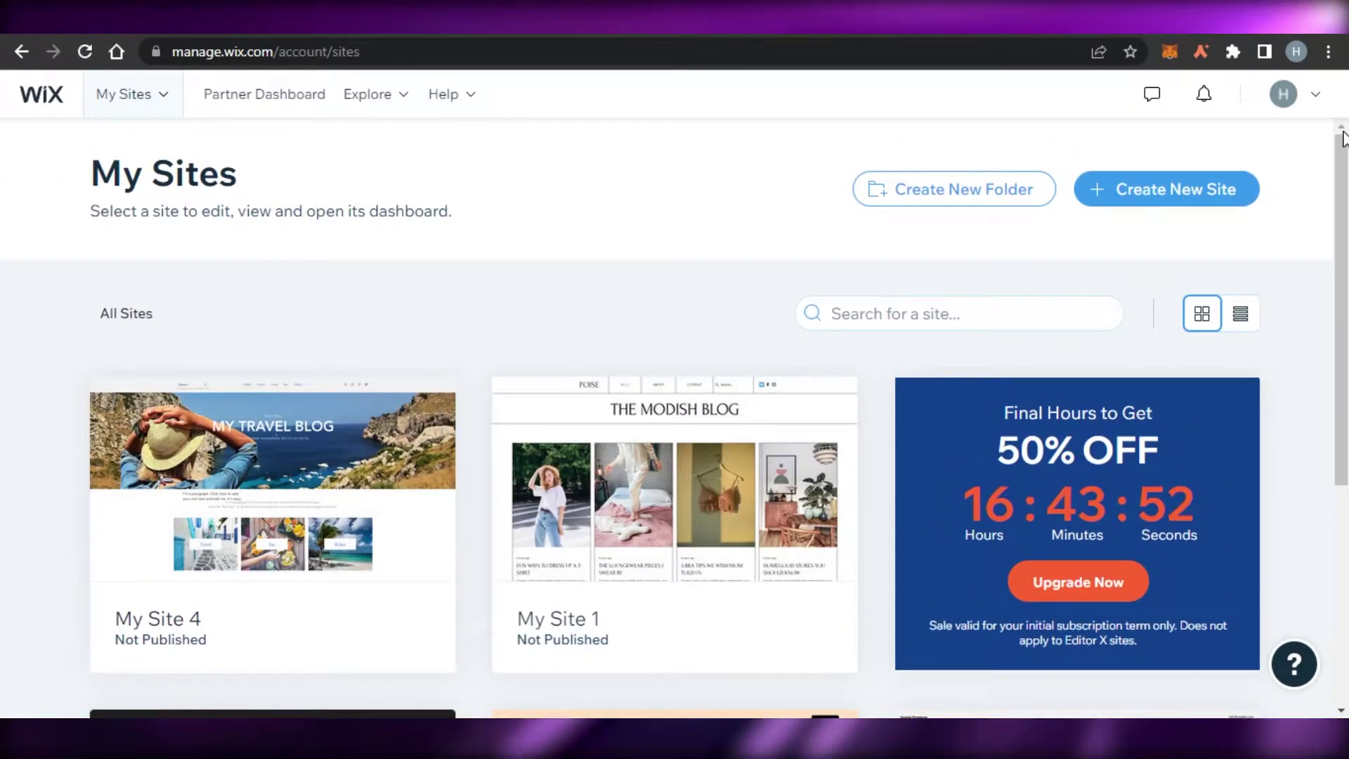
{"action": "scroll", "coordinate": [1343, 137], "scroll_direction": "down", "scroll_amount": 5}
{"action": "scroll", "coordinate": [1343, 137], "scroll_direction": "up", "scroll_amount": 5}
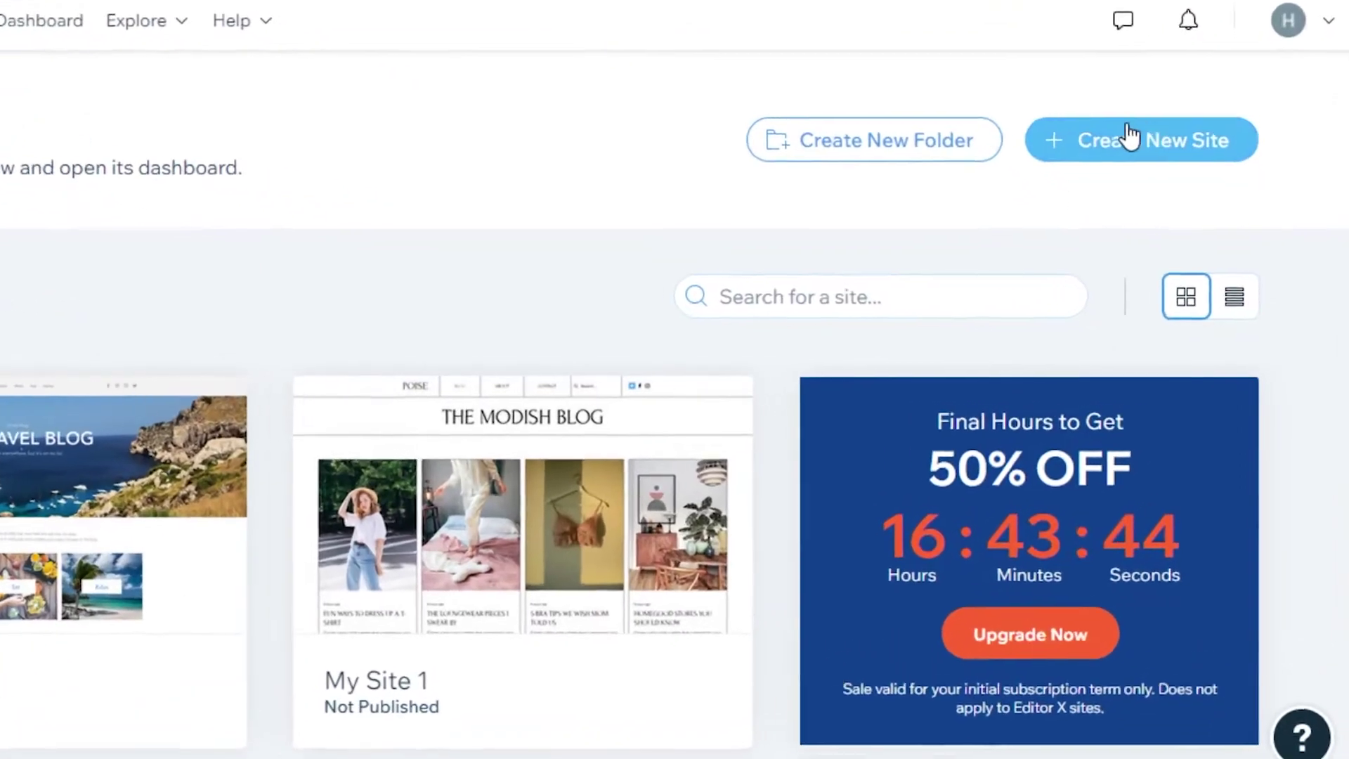
Step: Create a new Online Store site on the classic Wix platform and choose to edit a template
{"action": "left_click", "coordinate": [1145, 178]}
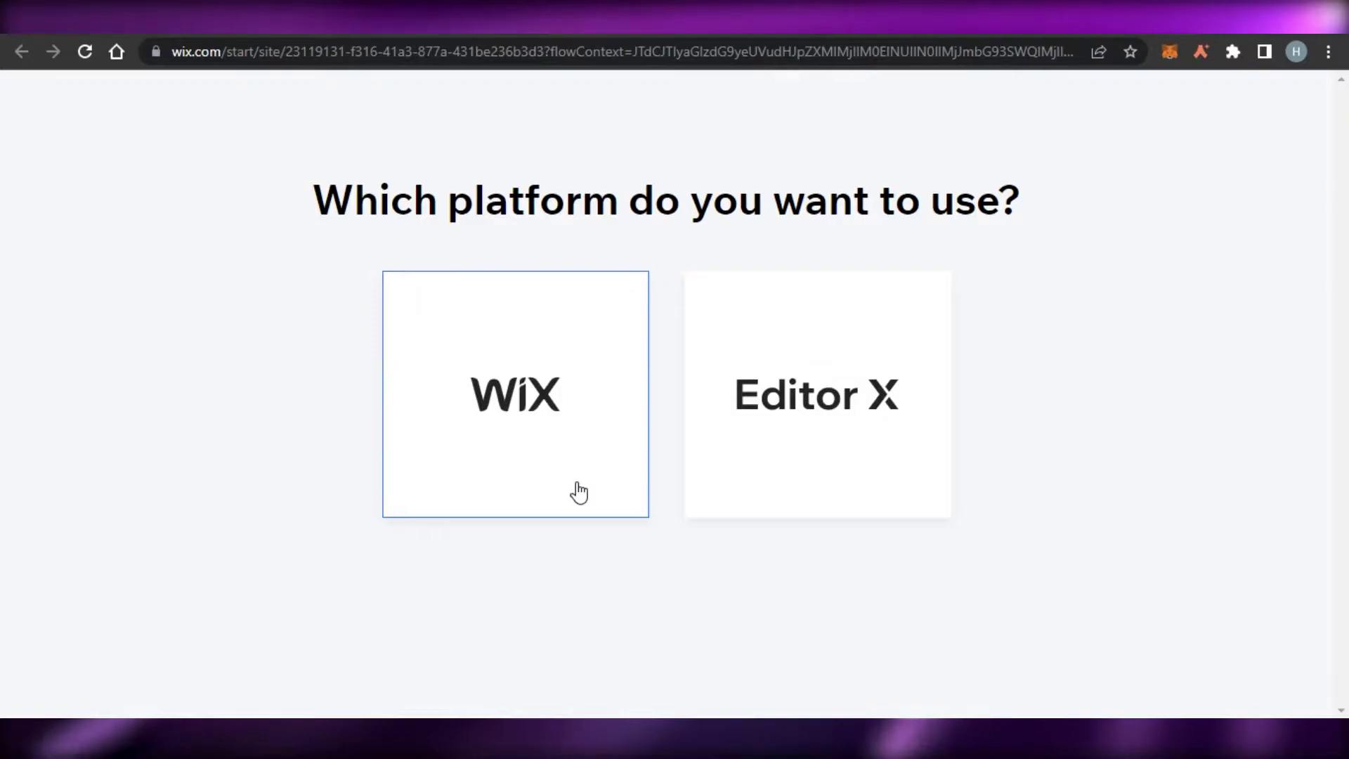
{"action": "left_click", "coordinate": [491, 315]}
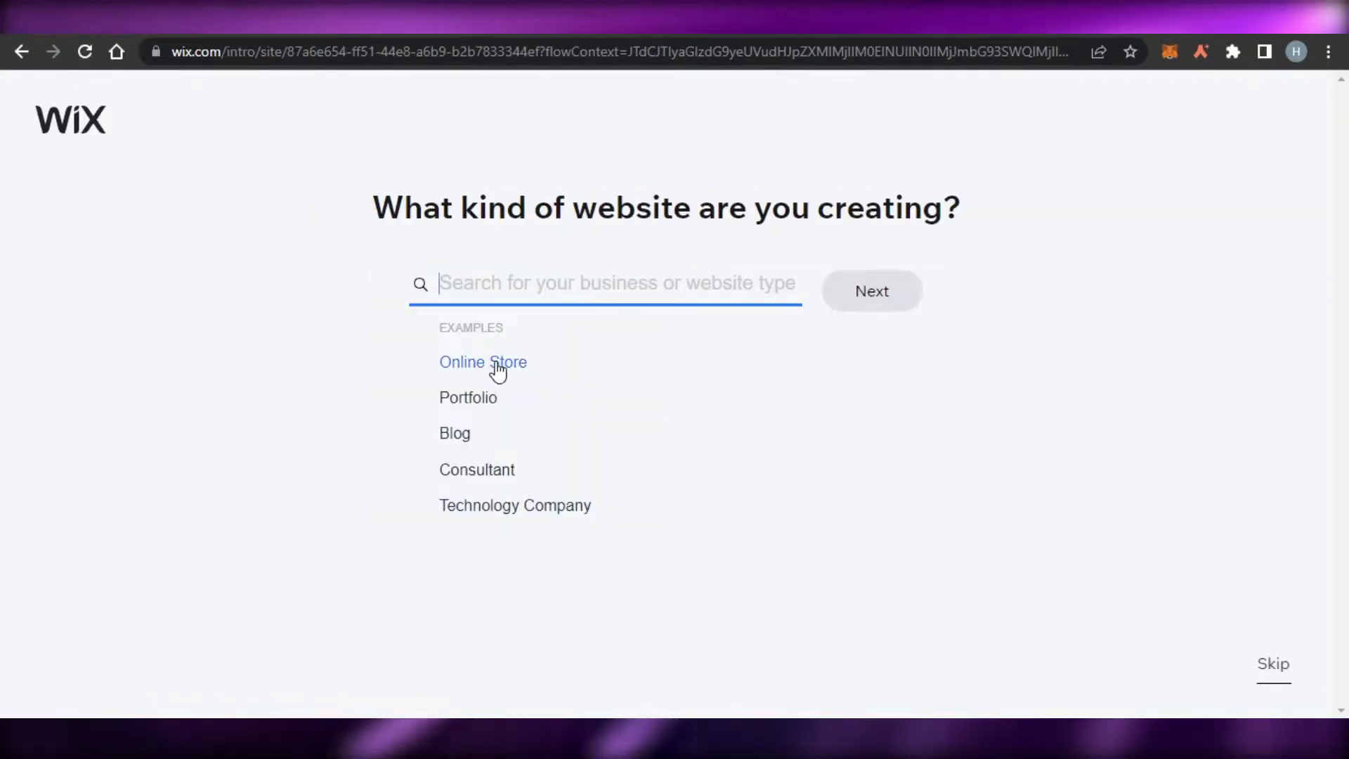
{"action": "left_click", "coordinate": [495, 363]}
{"action": "left_click", "coordinate": [846, 298]}
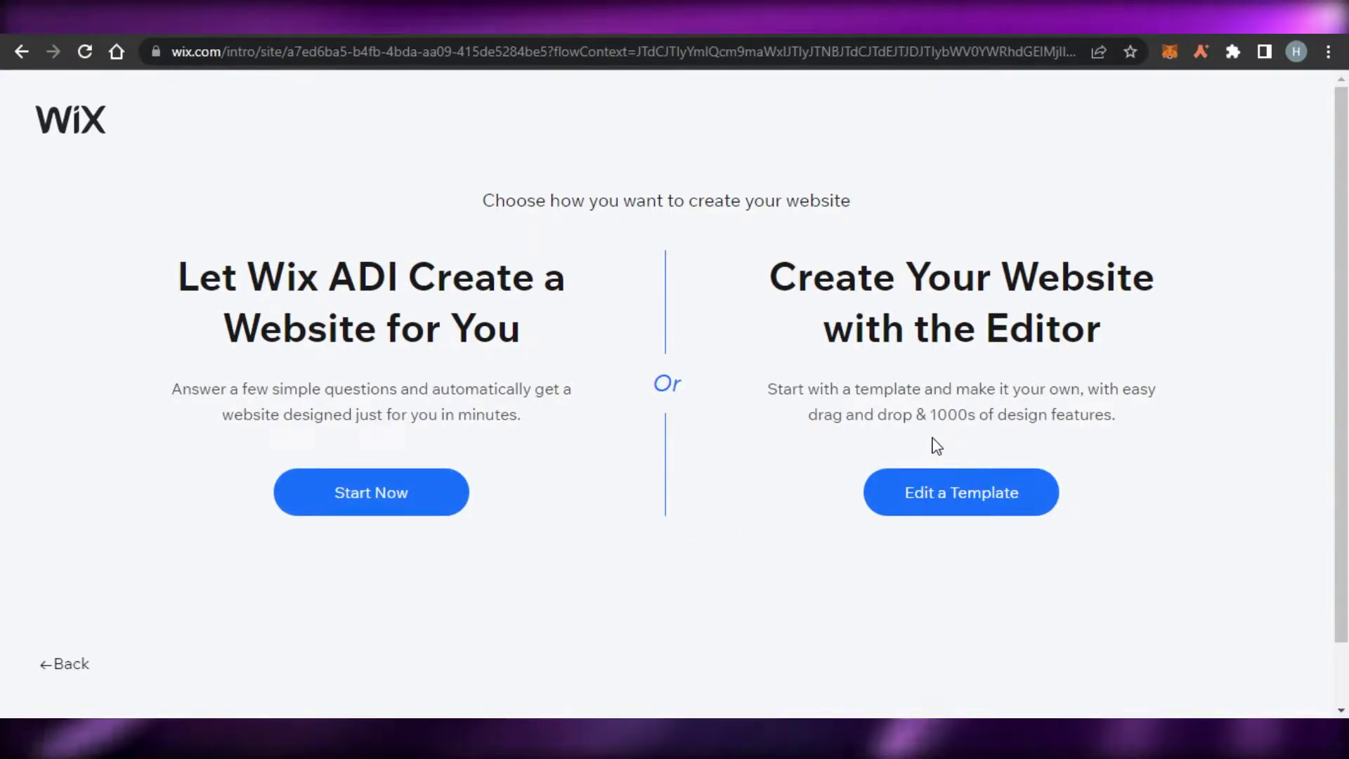
{"action": "left_click", "coordinate": [971, 500]}
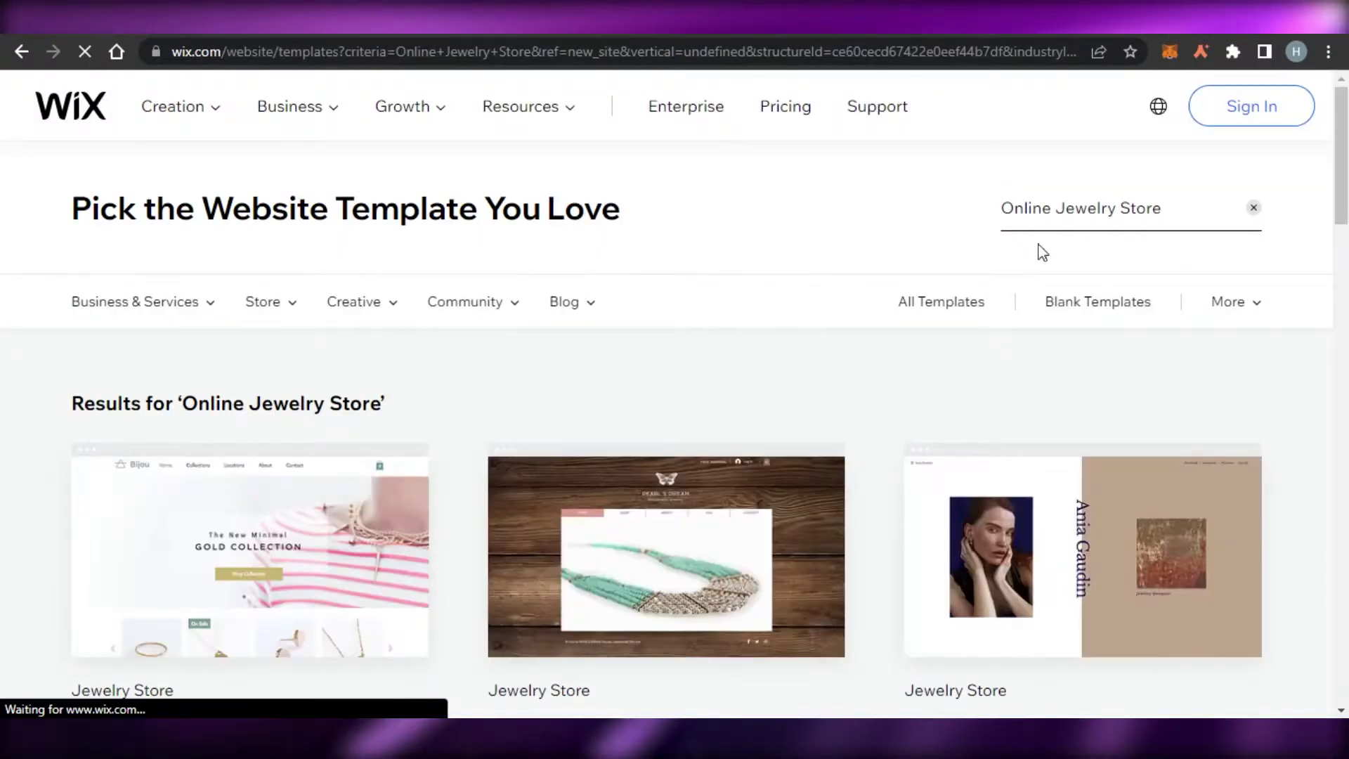
Step: Browse the Online Jewelry Store results to page 5 and edit the first Jewelry Store template
{"action": "scroll", "coordinate": [1038, 253], "scroll_direction": "down", "scroll_amount": 10}
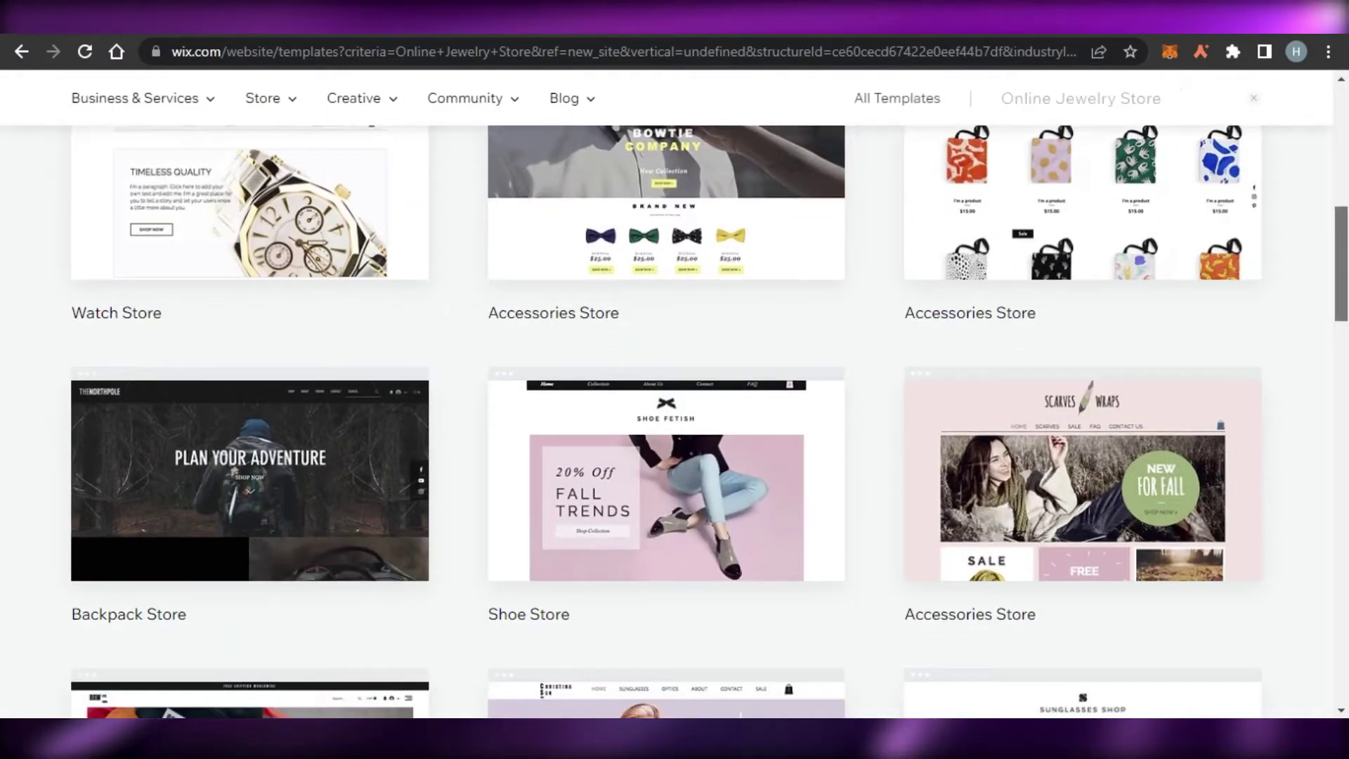
{"action": "scroll", "coordinate": [674, 421], "scroll_direction": "up", "scroll_amount": 10}
{"action": "scroll", "coordinate": [674, 421], "scroll_direction": "up", "scroll_amount": 5}
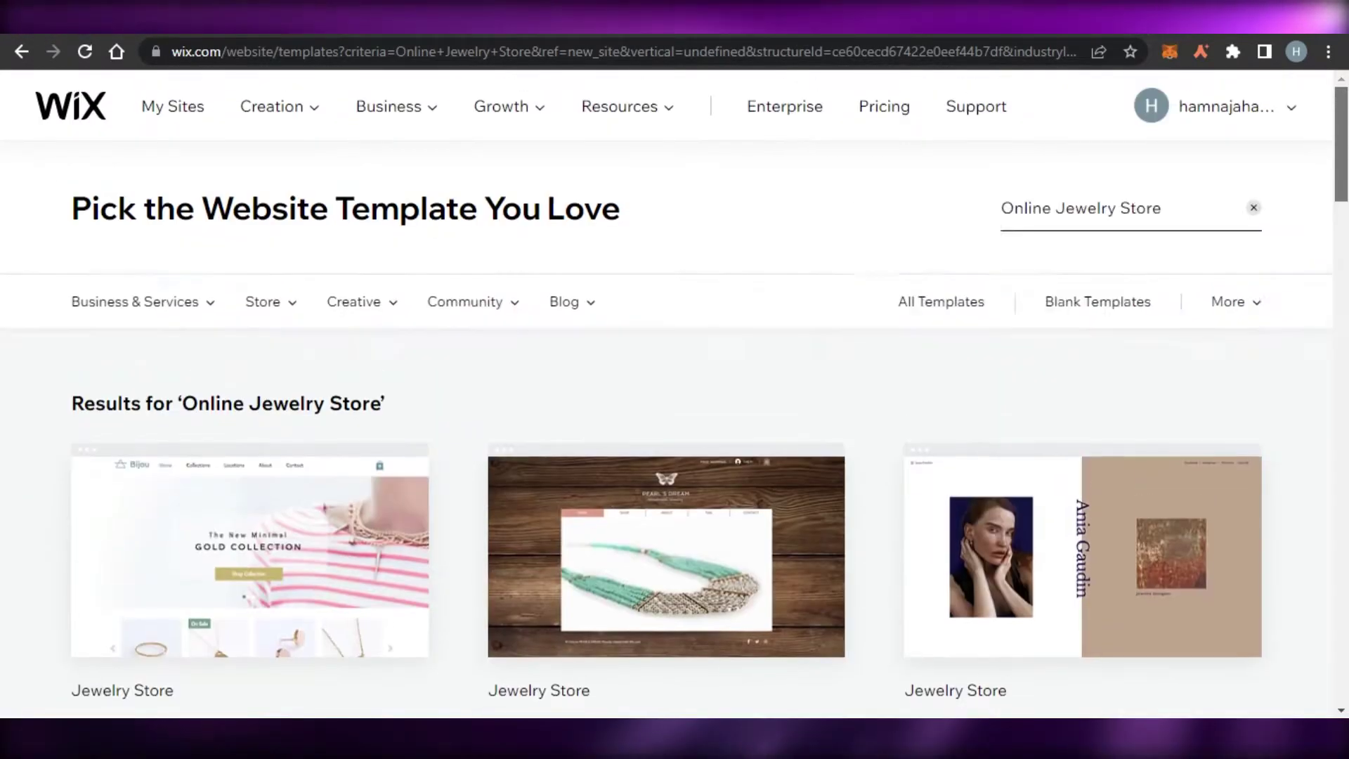
{"action": "scroll", "coordinate": [674, 421], "scroll_direction": "down", "scroll_amount": 15}
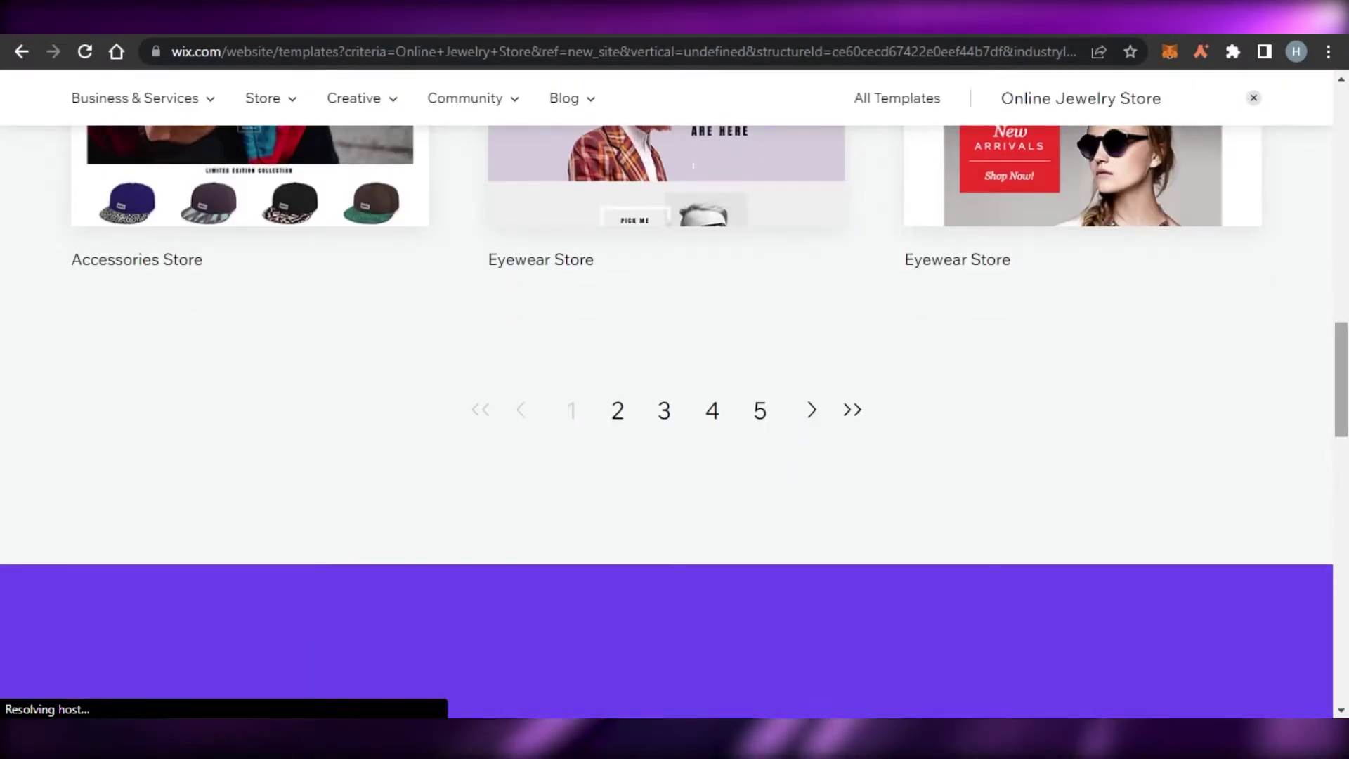
{"action": "left_click_drag", "start_coordinate": [1342, 380], "coordinate": [1342, 180]}
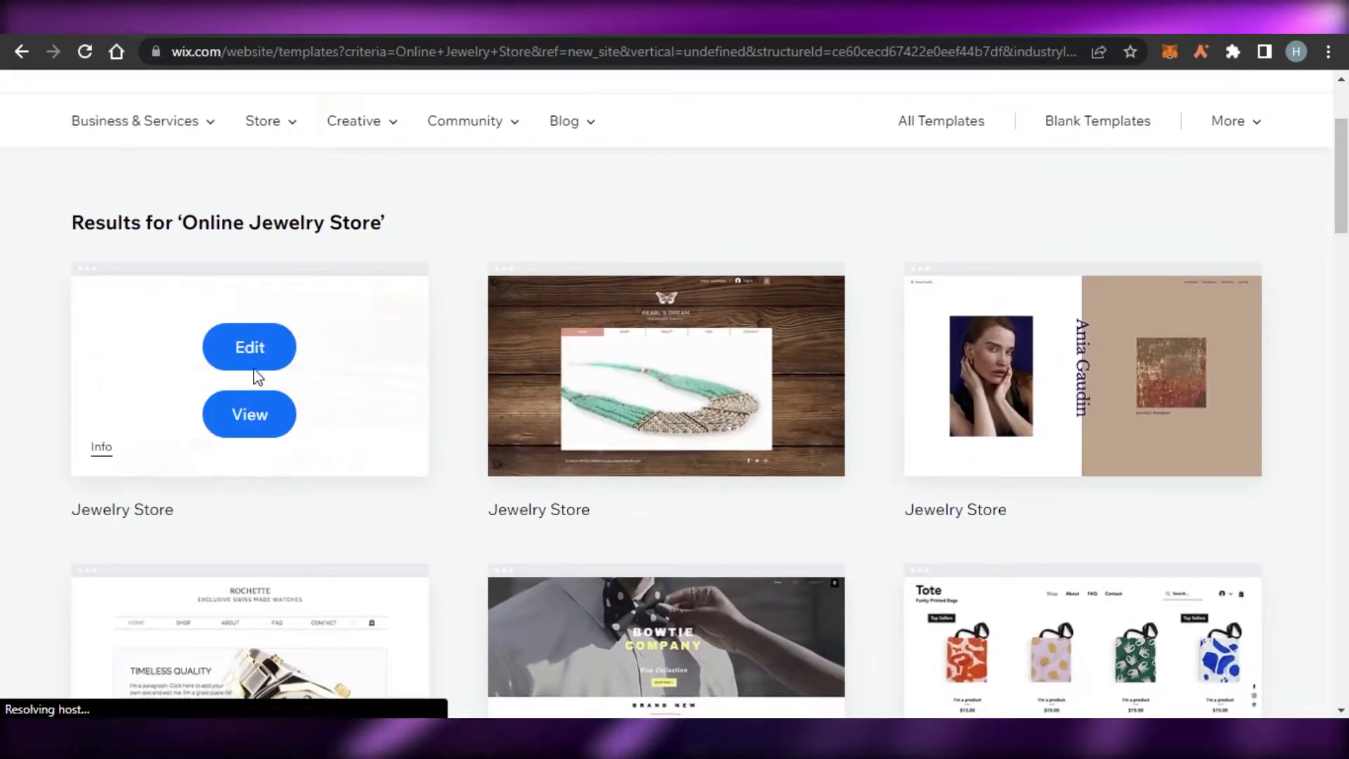
{"action": "mouse_move", "coordinate": [636, 474]}
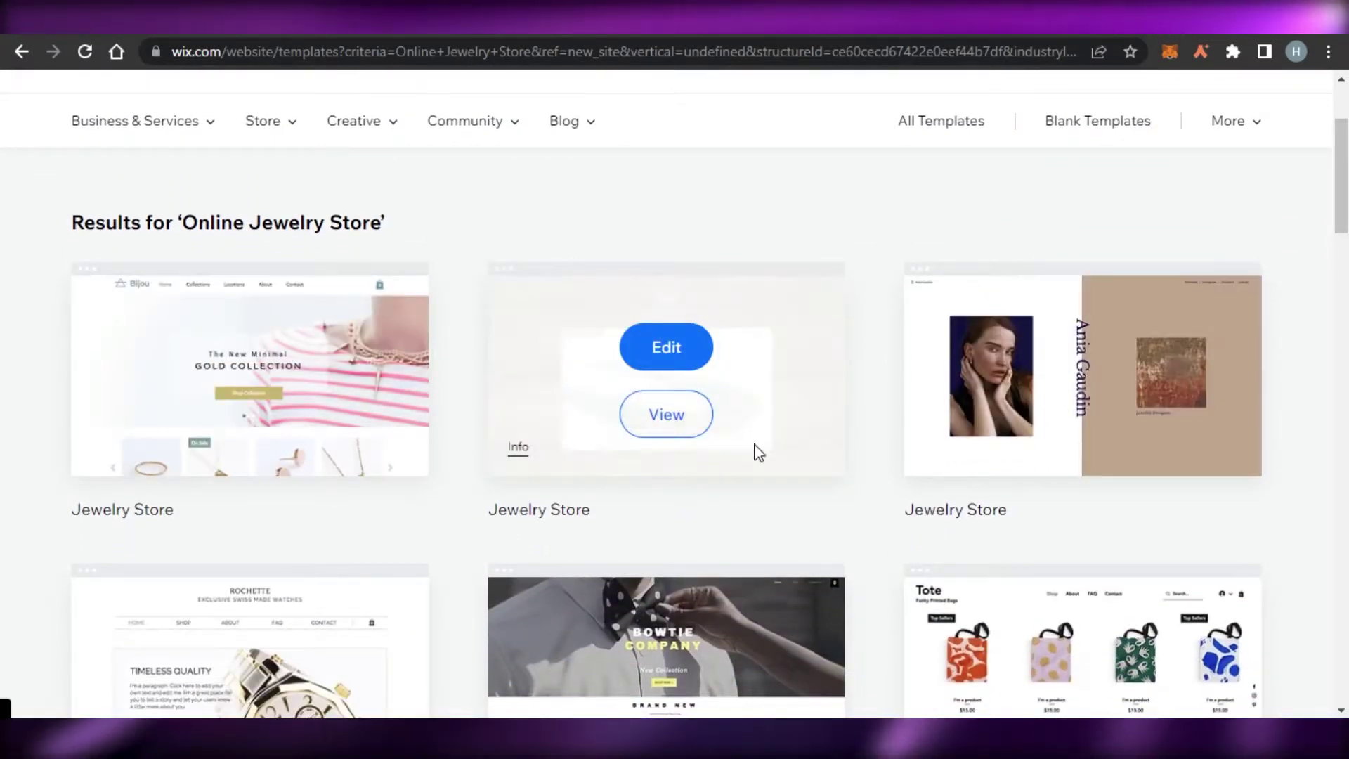
{"action": "mouse_move", "coordinate": [1082, 414]}
{"action": "left_click_drag", "start_coordinate": [1341, 176], "coordinate": [1342, 318]}
{"action": "scroll", "coordinate": [1242, 394], "scroll_direction": "down", "scroll_amount": 3}
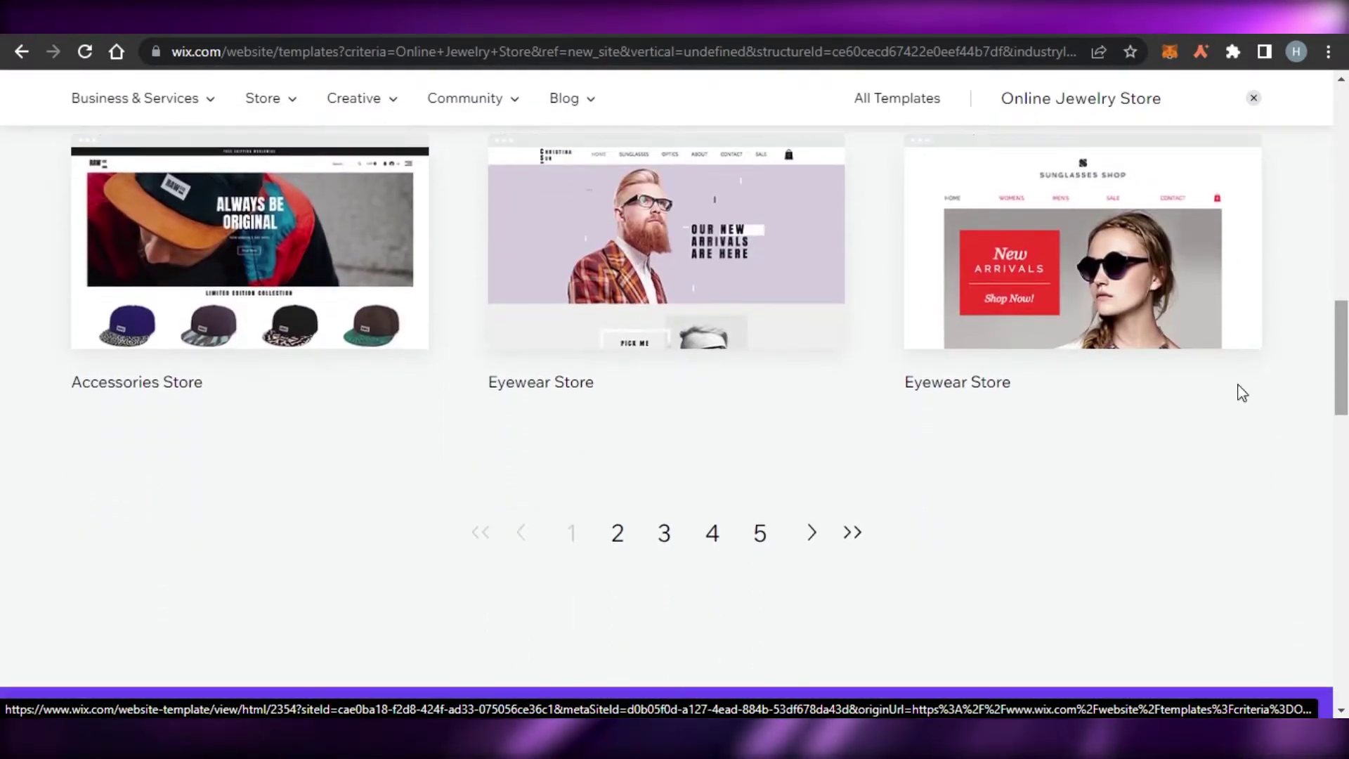
{"action": "left_click", "coordinate": [760, 533]}
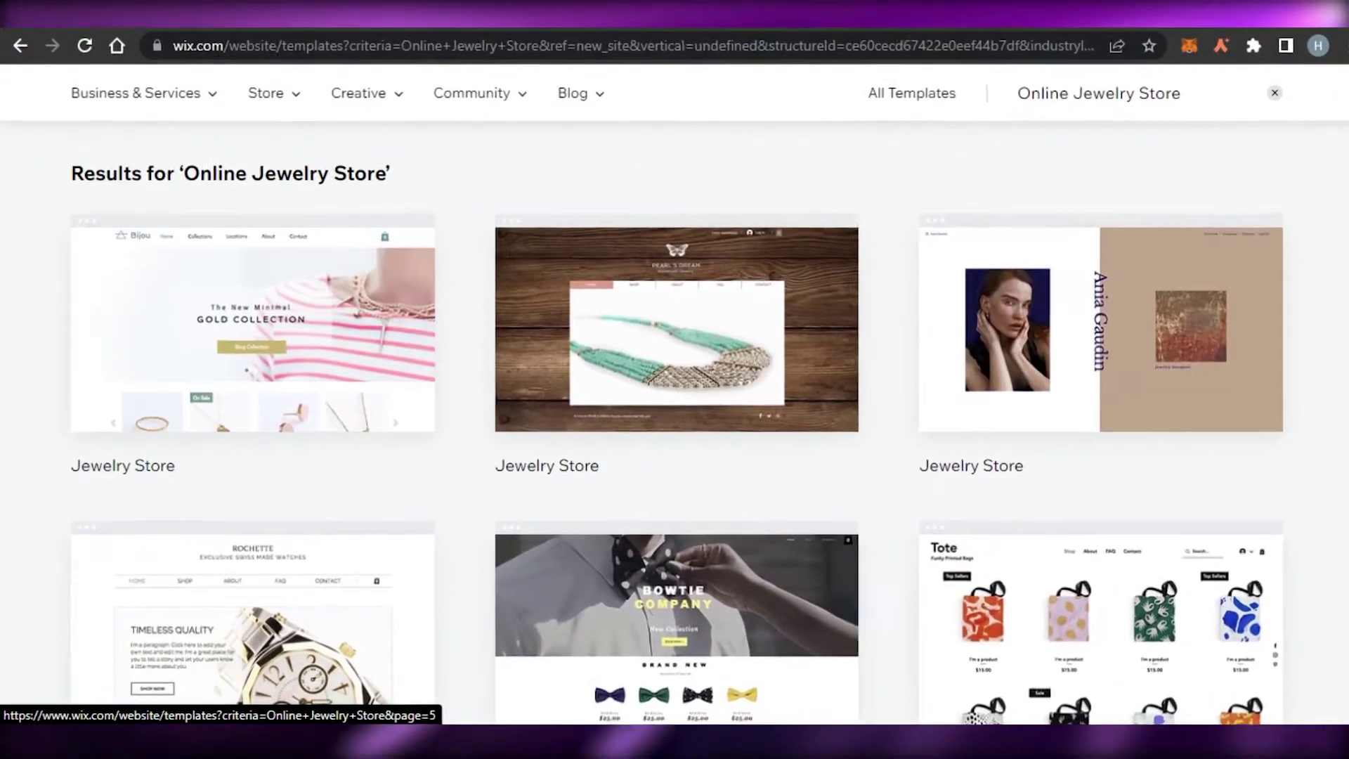
{"action": "mouse_move", "coordinate": [228, 391]}
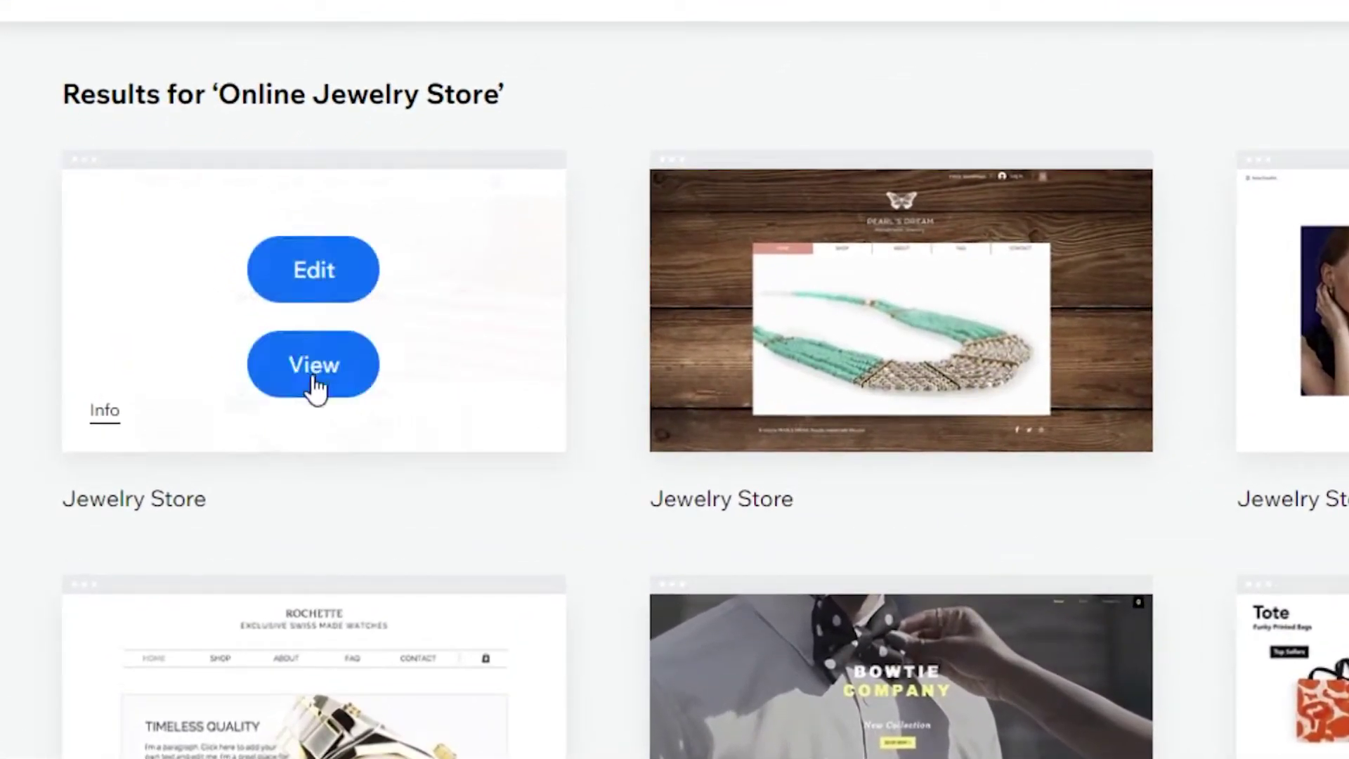
{"action": "left_click", "coordinate": [324, 270]}
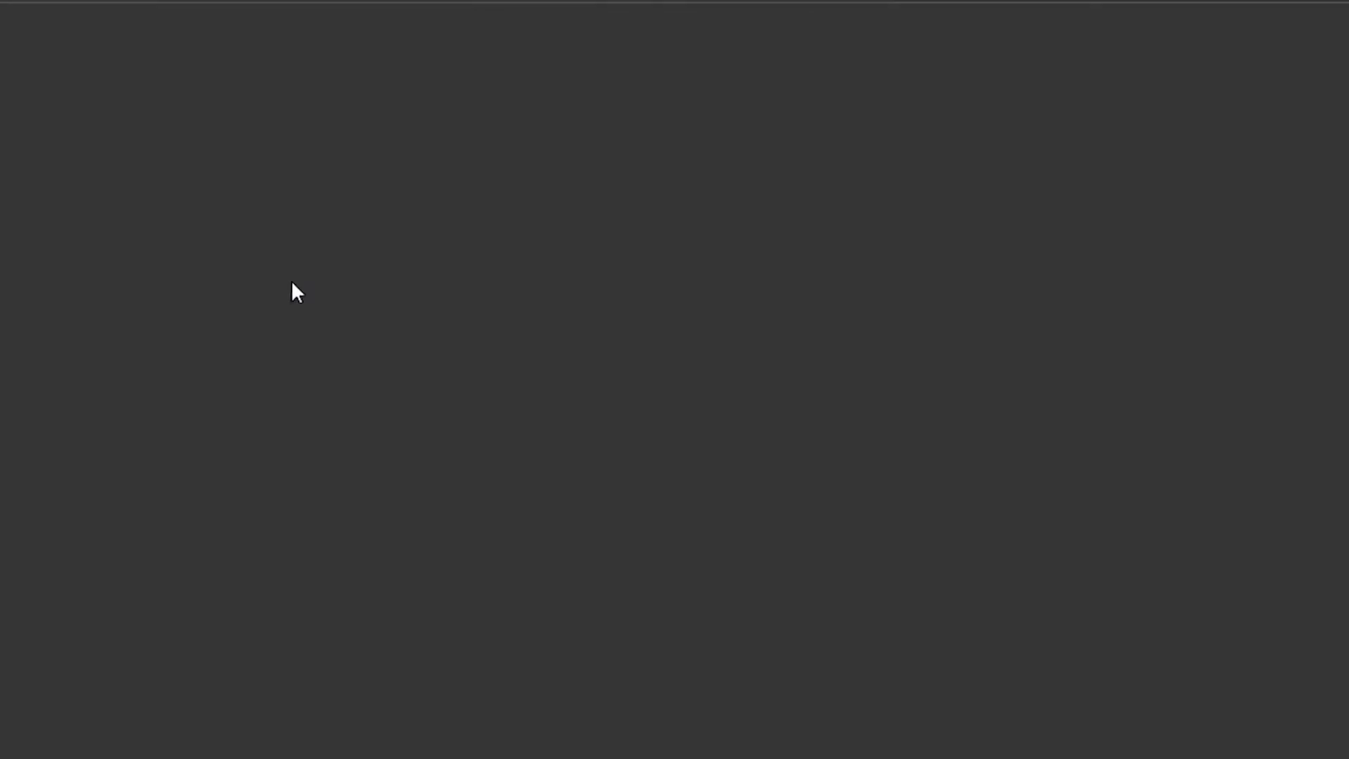
Step: Load the Bijou template, select its product slider gallery and close the Search panel
{"action": "key", "text": "ctrl+w"}
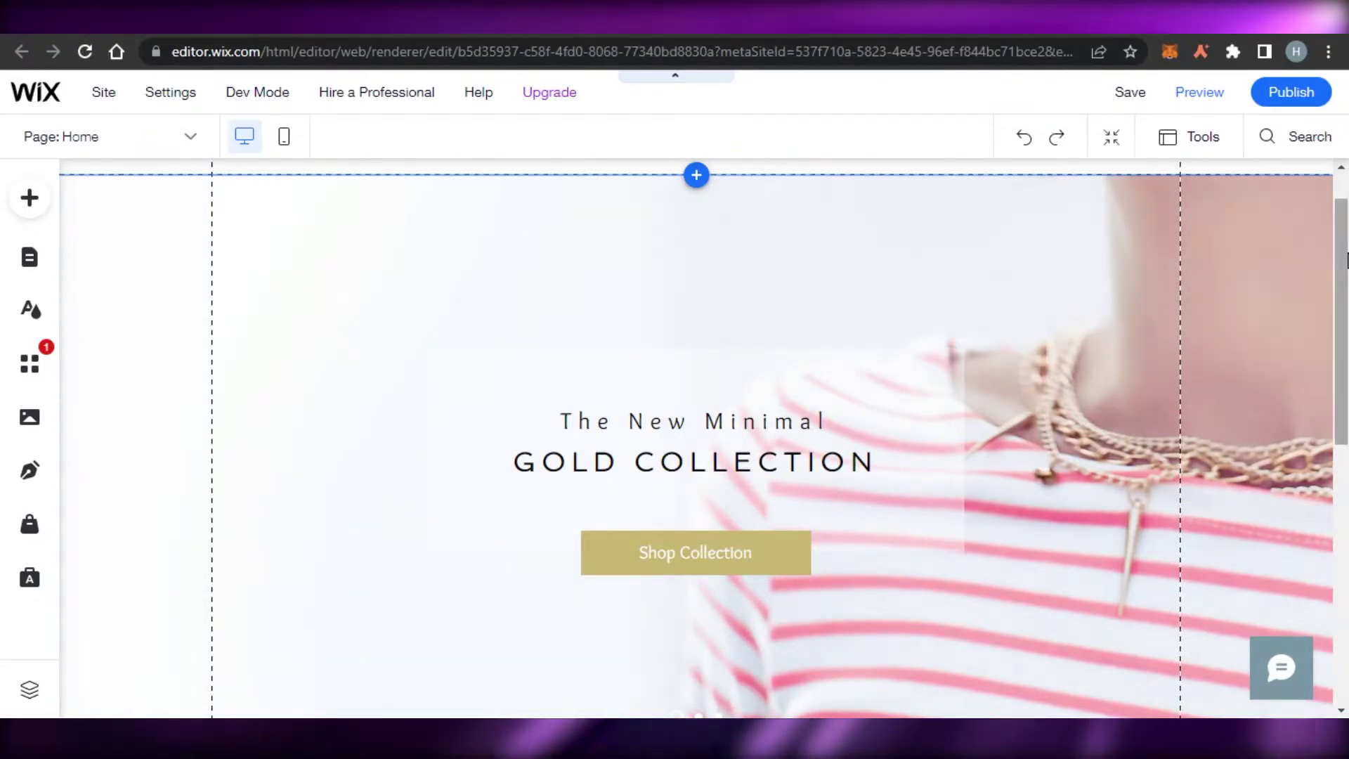
{"action": "left_click_drag", "start_coordinate": [1340, 292], "coordinate": [1340, 549]}
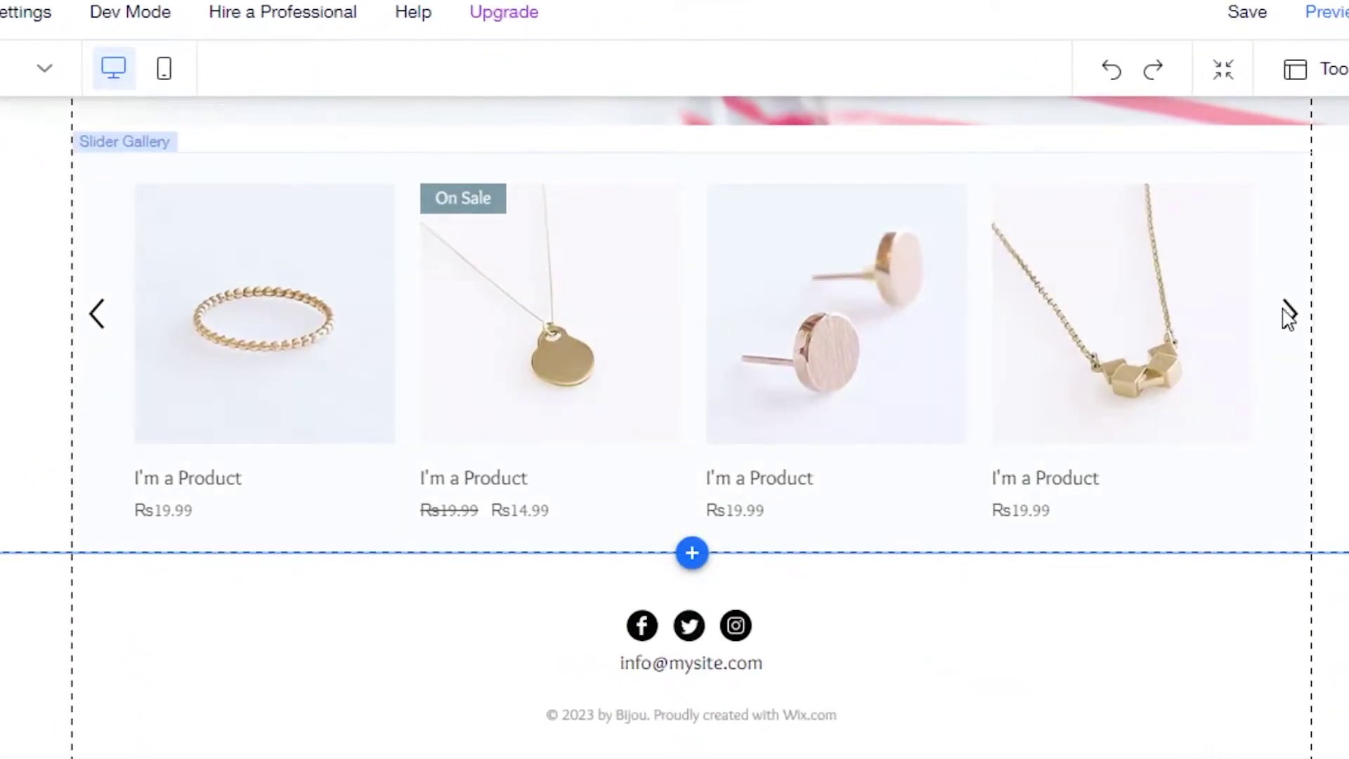
{"action": "left_click", "coordinate": [88, 330]}
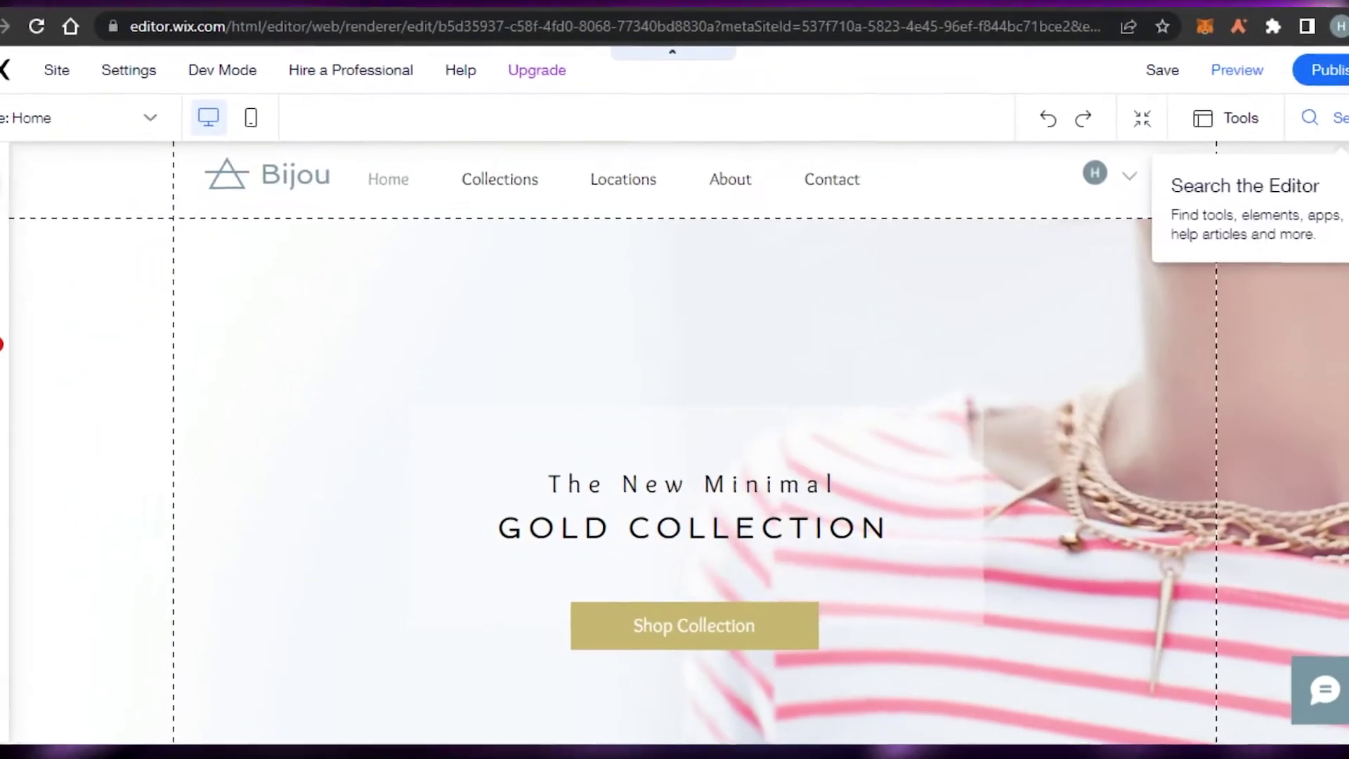
{"action": "key", "text": "Escape"}
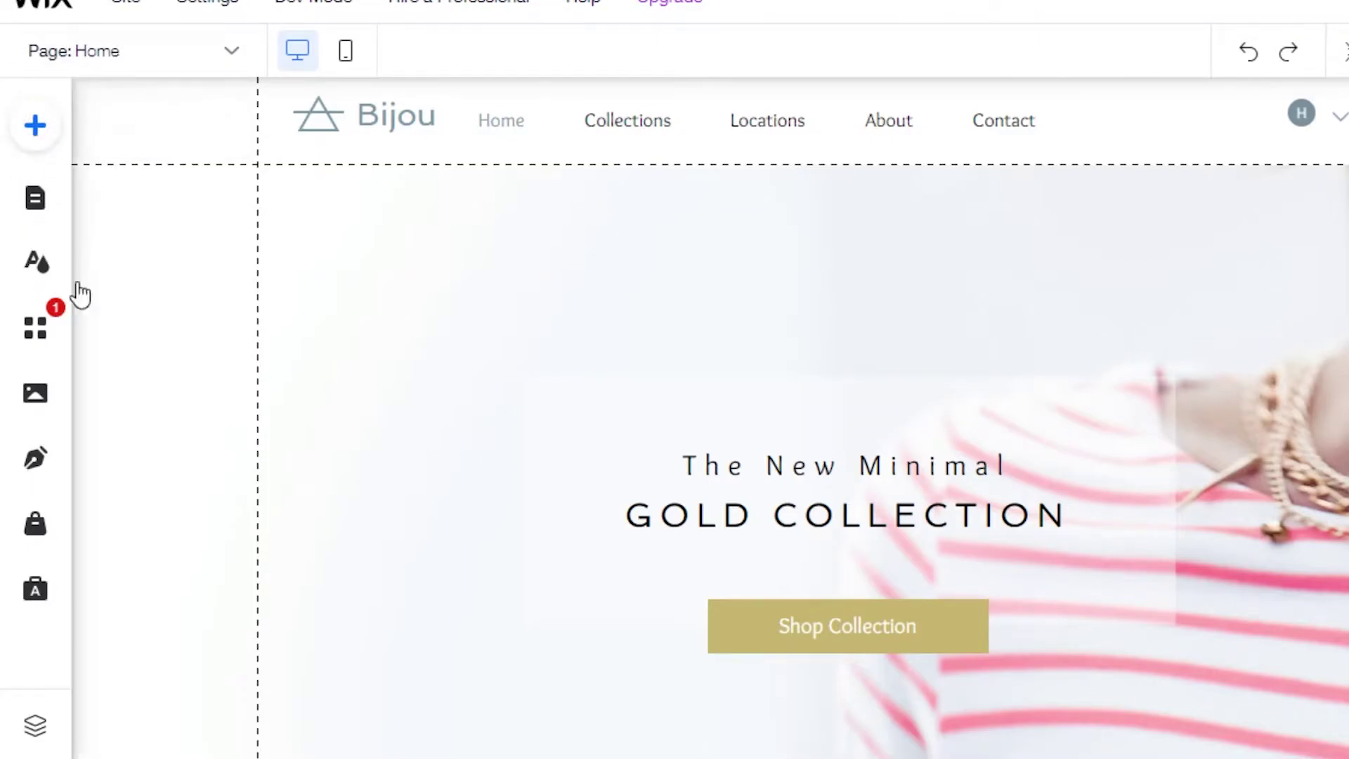
{"action": "left_click", "coordinate": [35, 125]}
Step: Browse the Gallery, Decorative, Events, Blog and Store element categories
{"action": "mouse_move", "coordinate": [126, 4]}
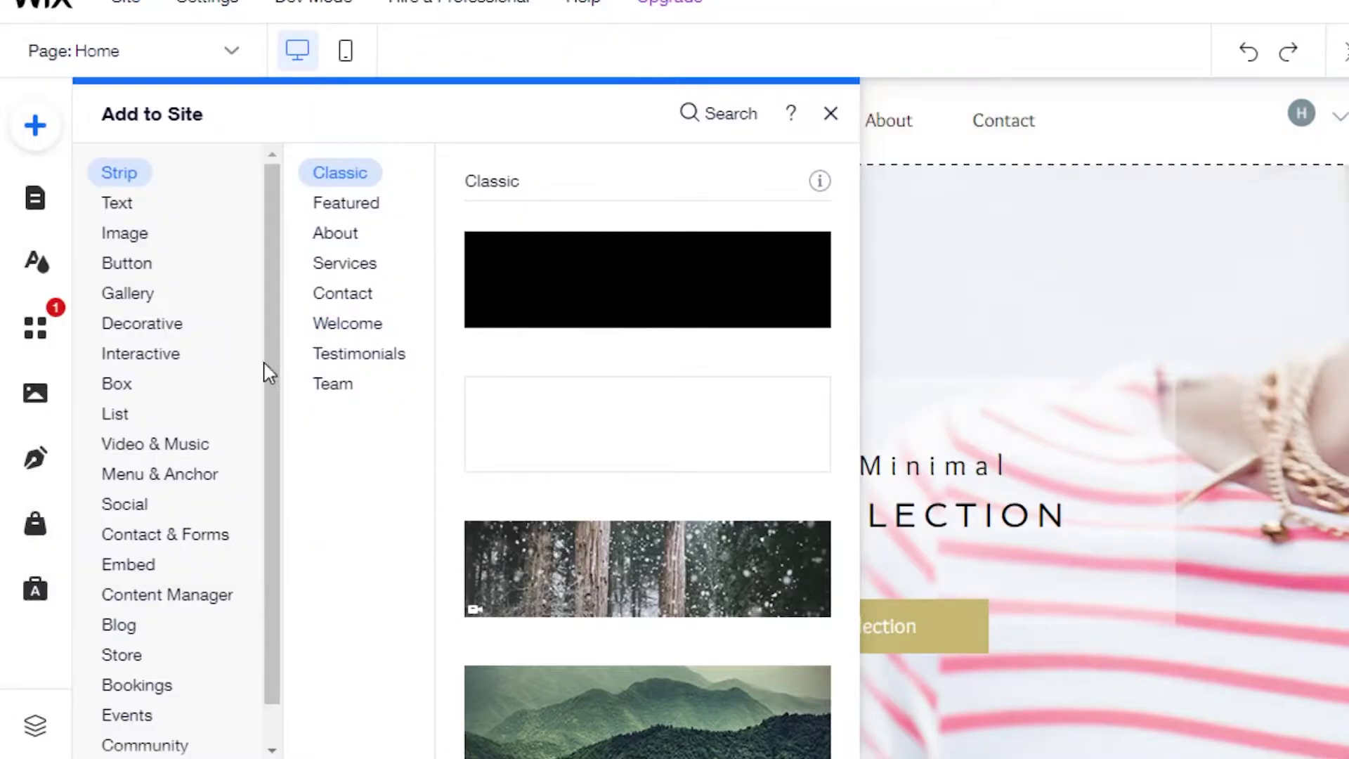
{"action": "left_click_drag", "start_coordinate": [276, 282], "coordinate": [270, 343]}
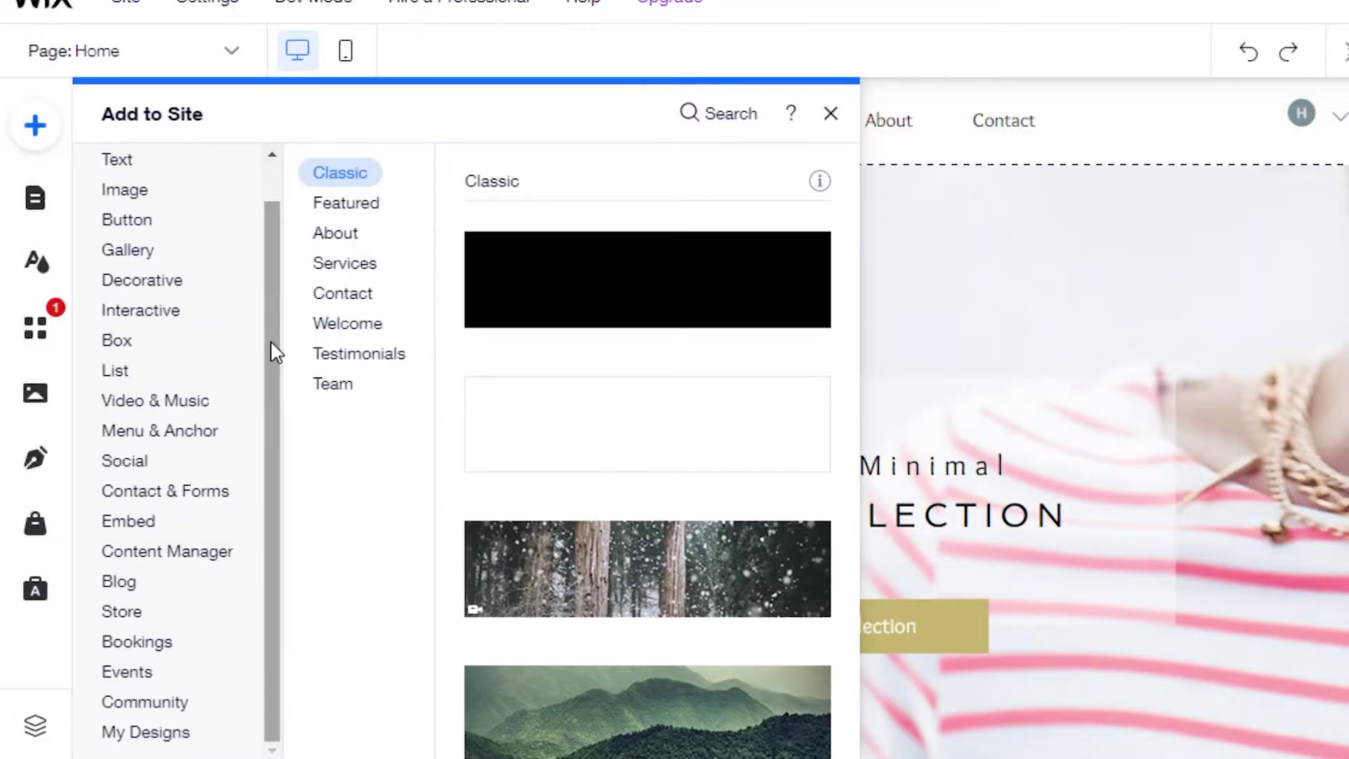
{"action": "left_click", "coordinate": [131, 251]}
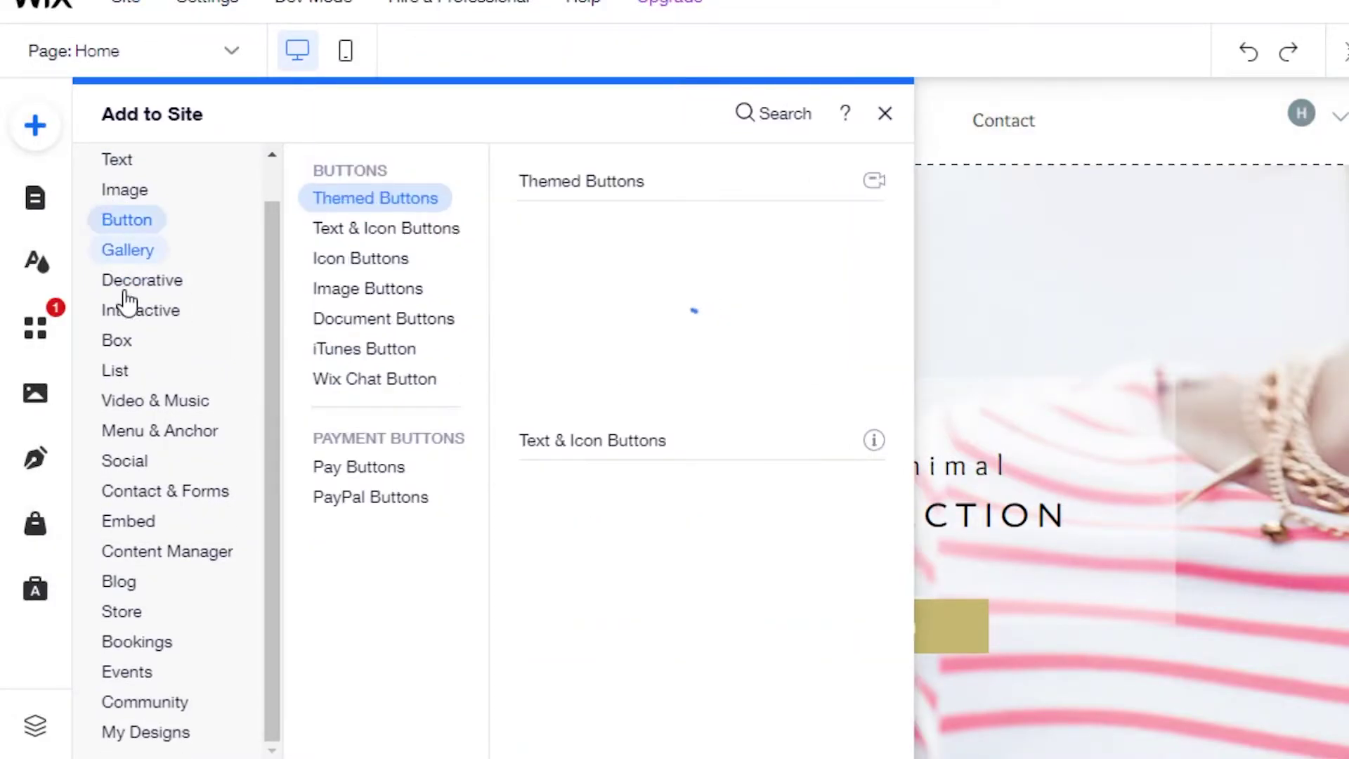
{"action": "left_click", "coordinate": [130, 281]}
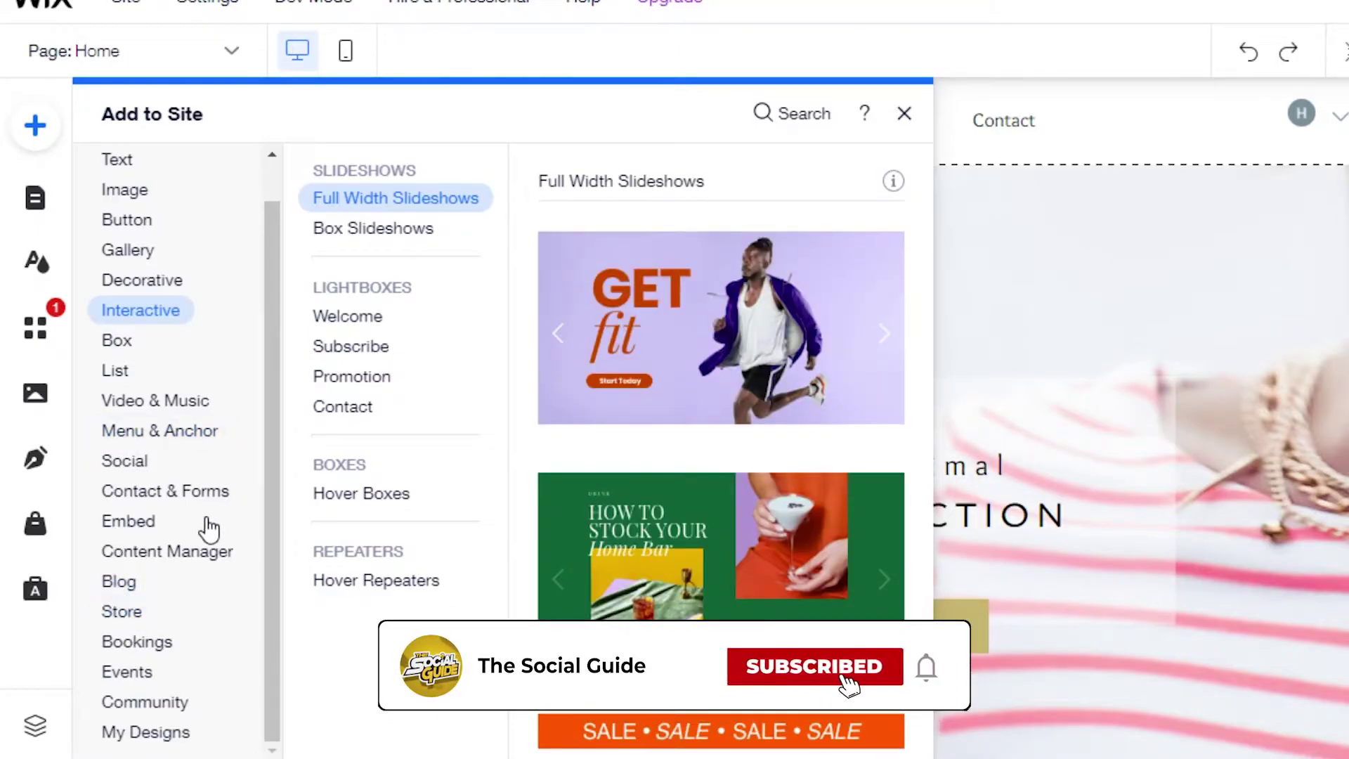
{"action": "left_click", "coordinate": [155, 677]}
{"action": "left_click", "coordinate": [145, 593]}
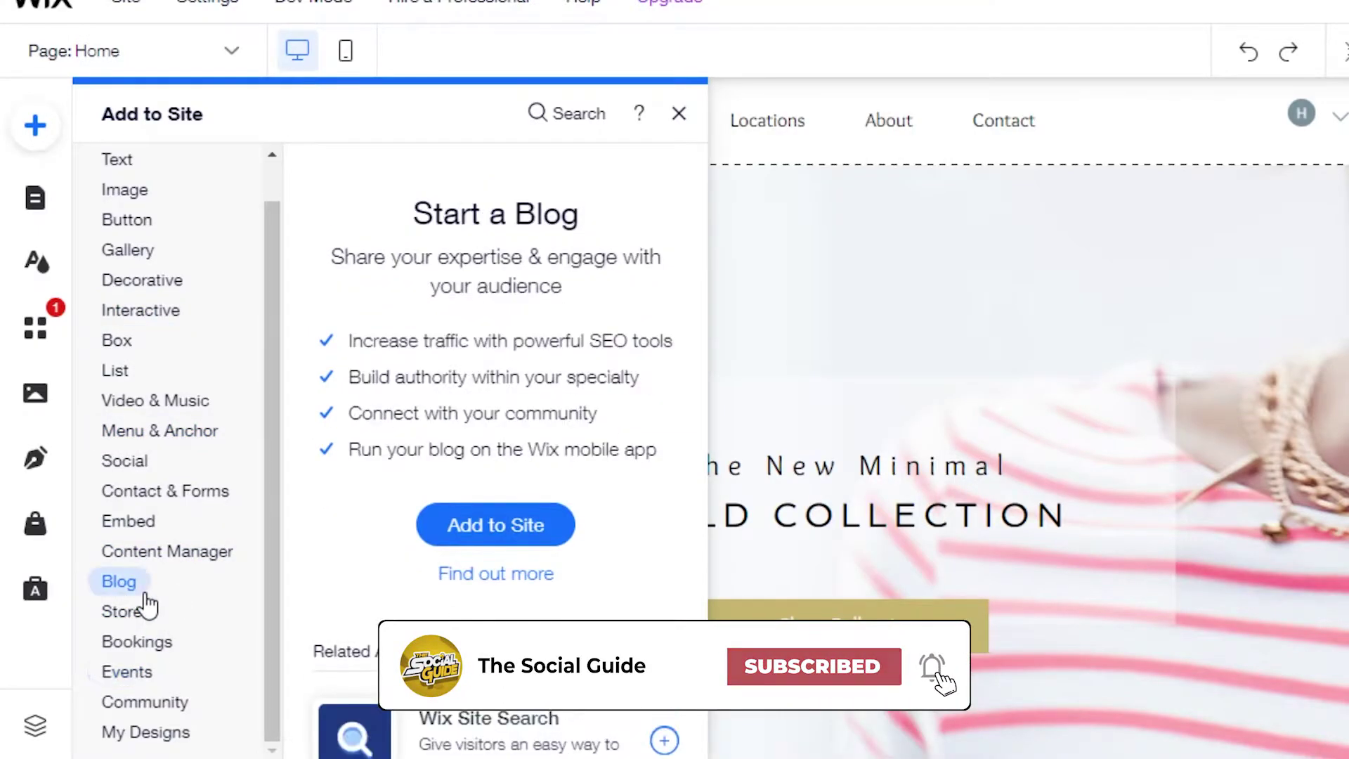
{"action": "left_click", "coordinate": [141, 622]}
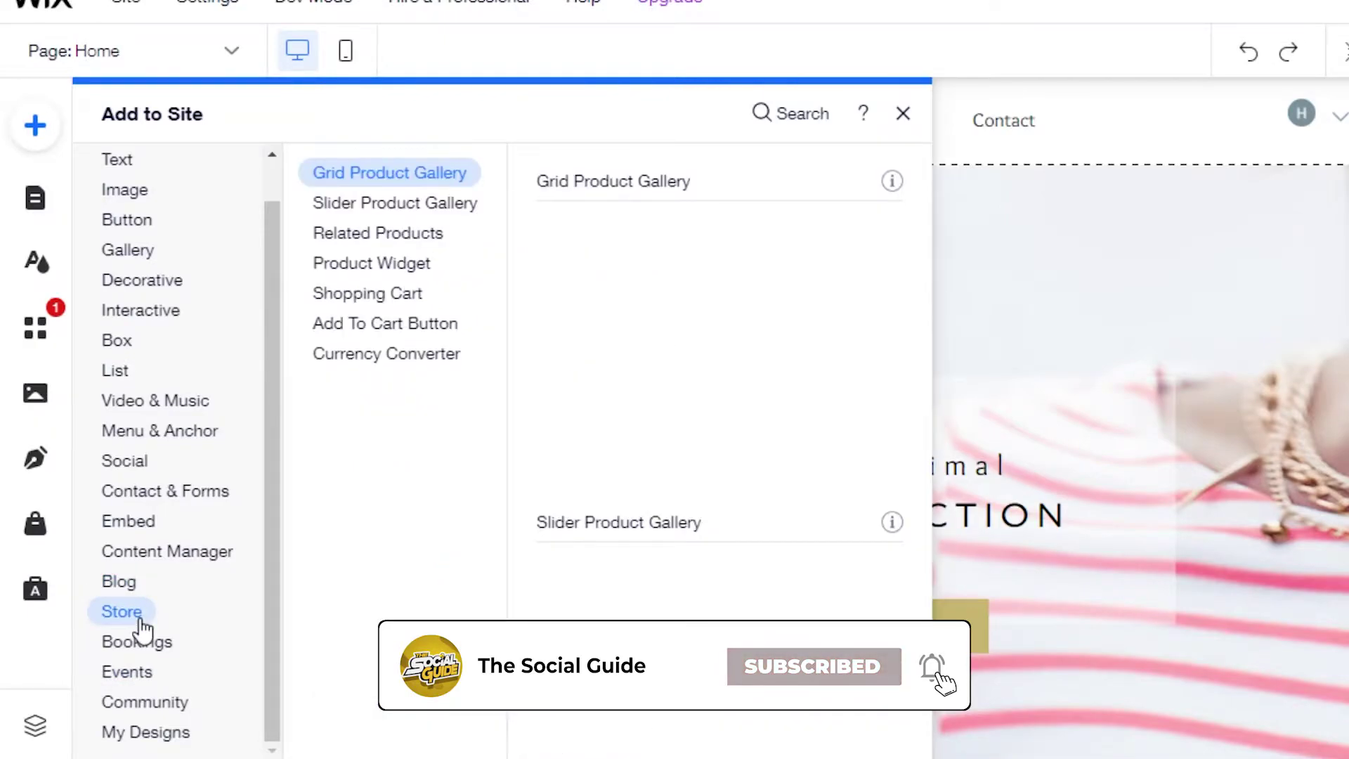
{"action": "left_click", "coordinate": [130, 583]}
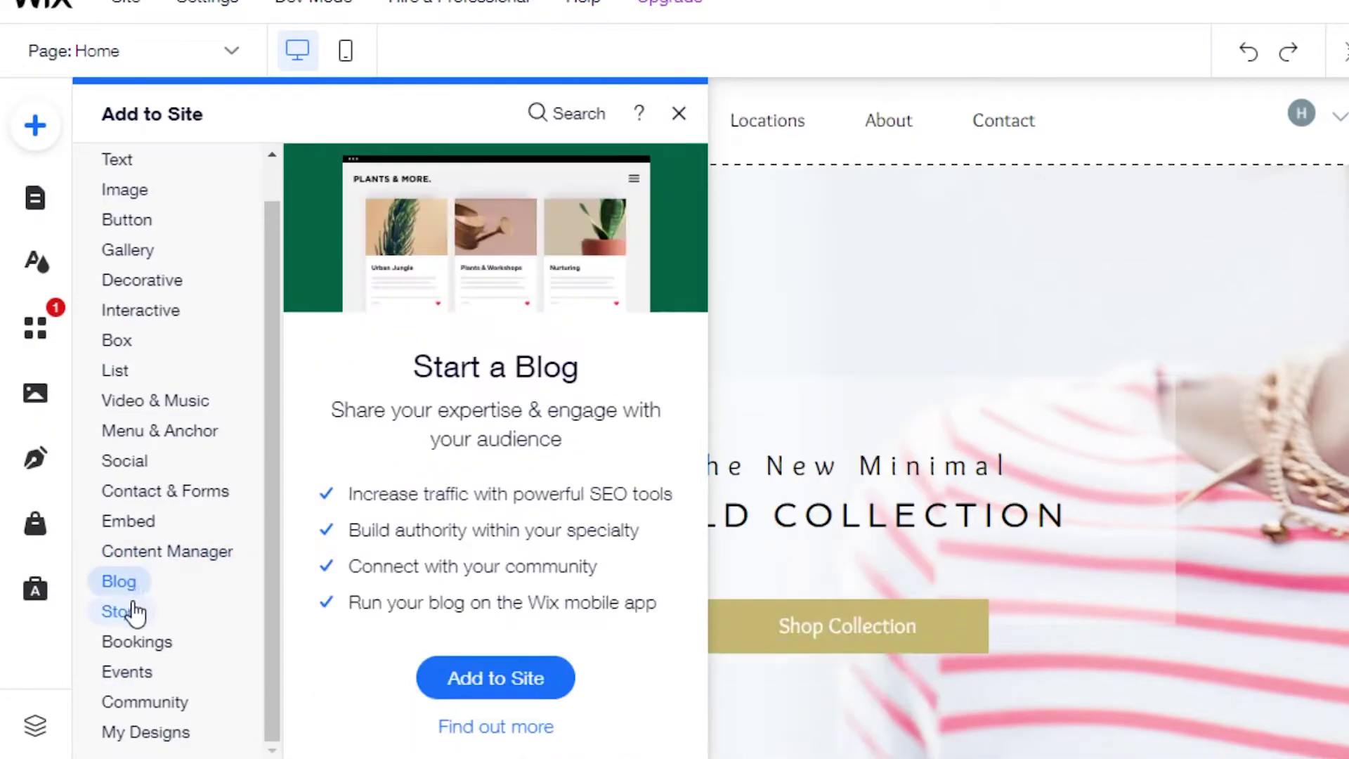
{"action": "left_click", "coordinate": [123, 618]}
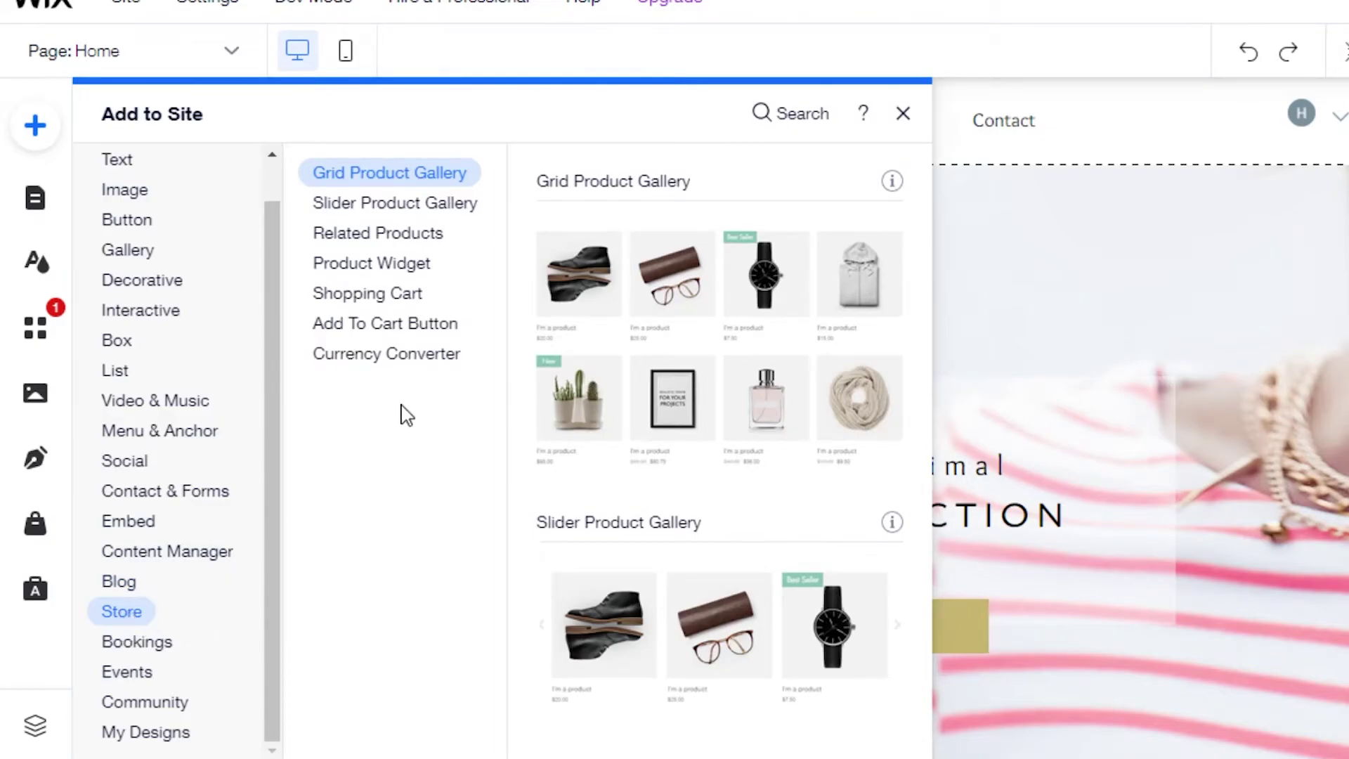
Step: Preview the Shopping Cart, Product Widget and Currency Converter store elements, then bring up Site Pages
{"action": "left_click", "coordinate": [355, 292]}
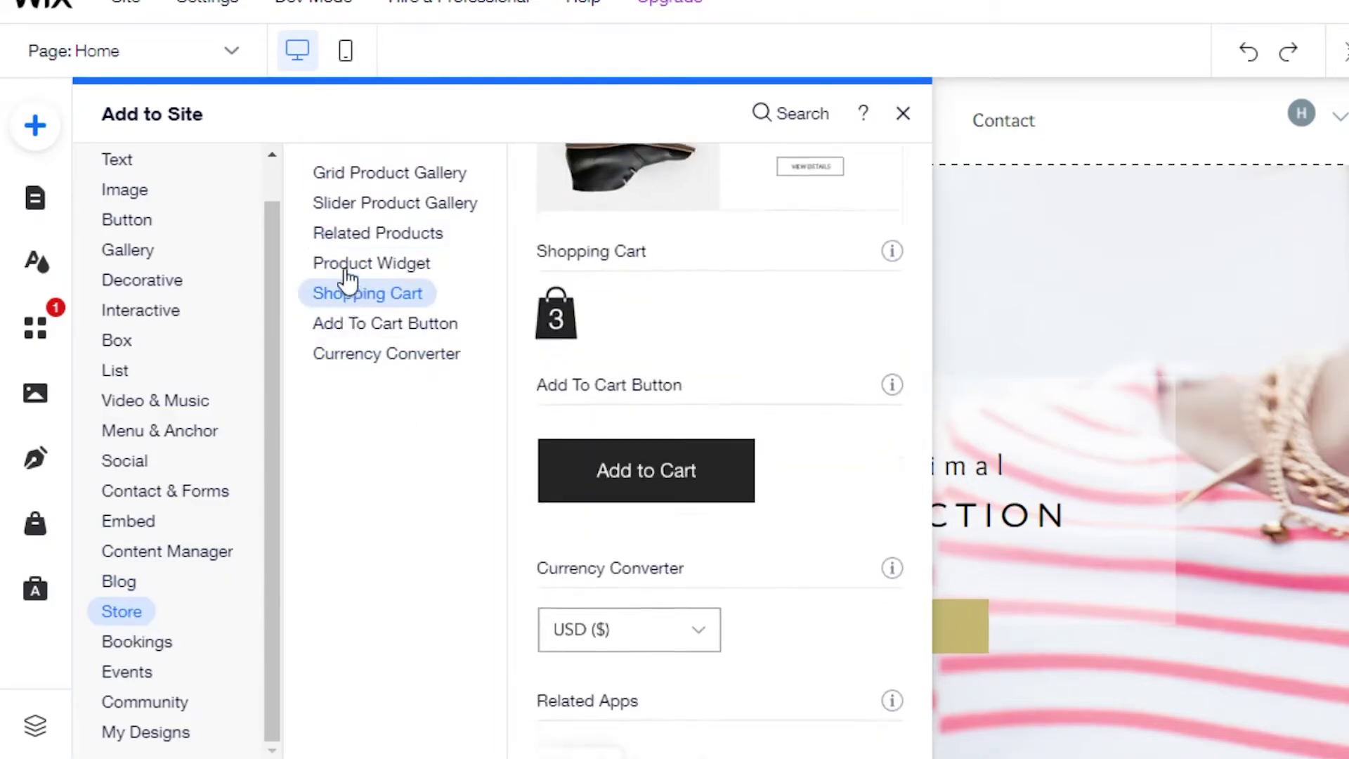
{"action": "left_click", "coordinate": [346, 267]}
{"action": "left_click", "coordinate": [358, 367]}
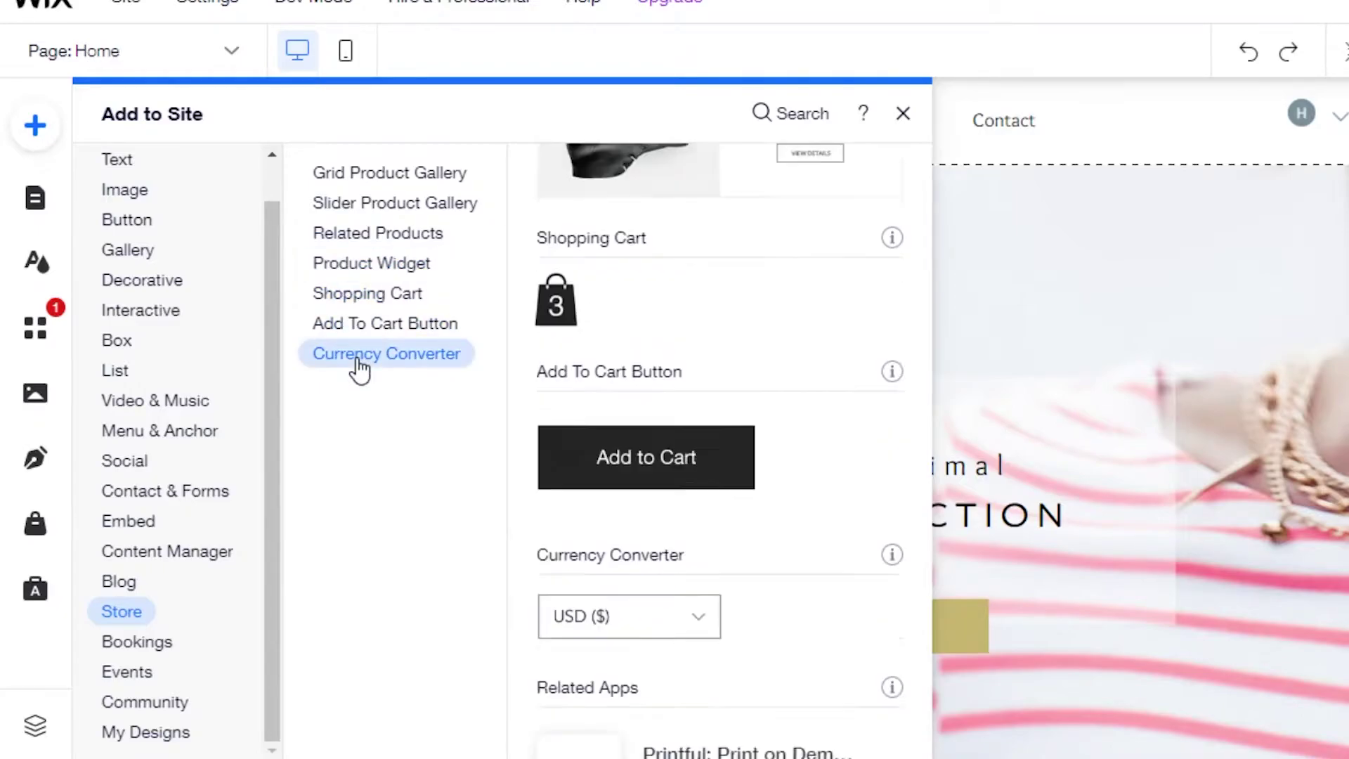
{"action": "left_click", "coordinate": [376, 265]}
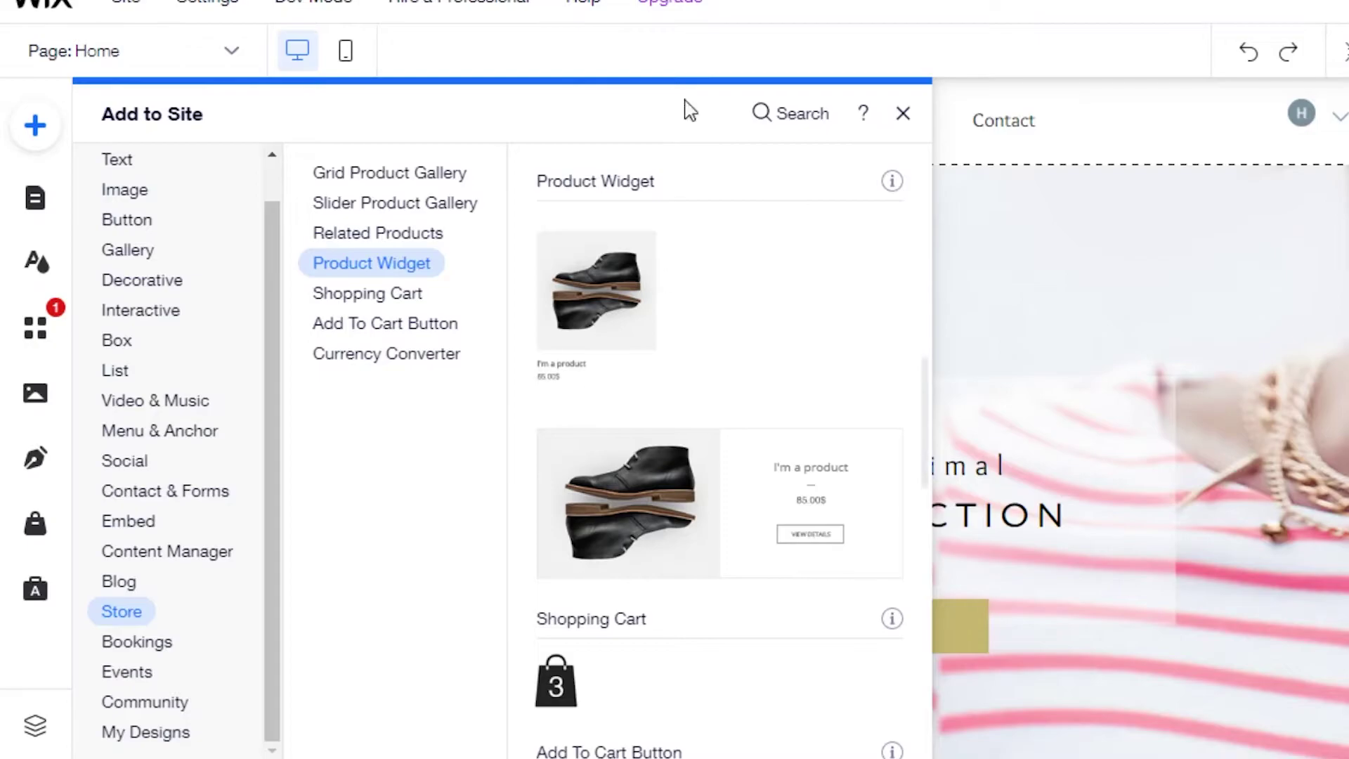
{"action": "left_click", "coordinate": [336, 360]}
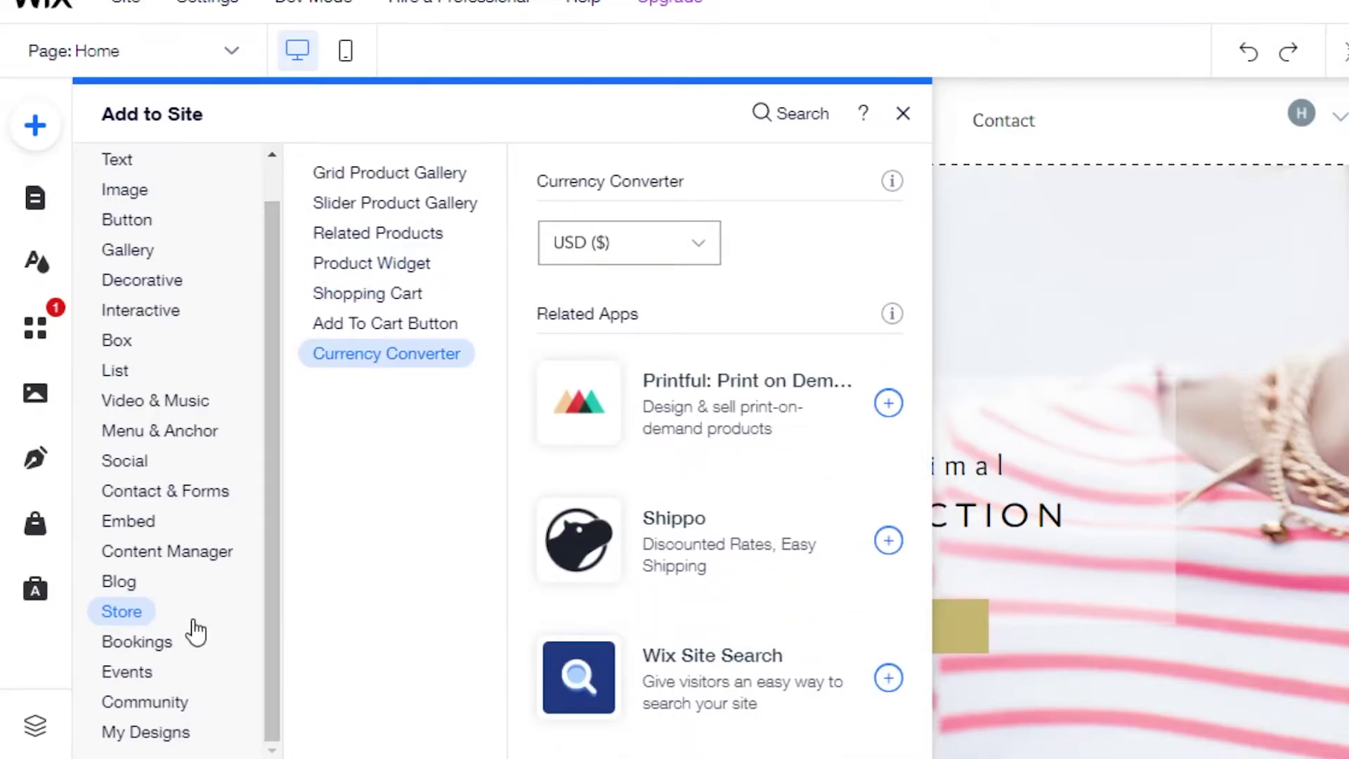
{"action": "left_click", "coordinate": [141, 641]}
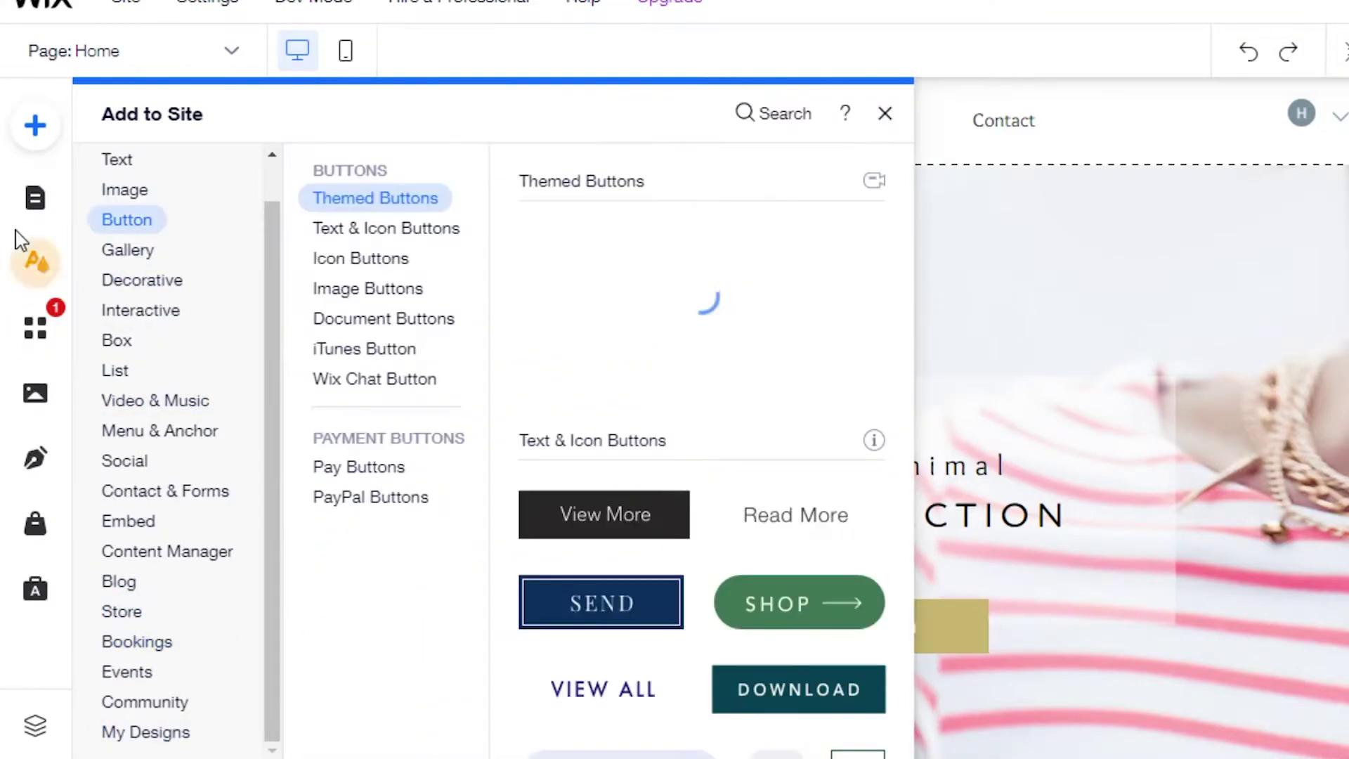
{"action": "left_click", "coordinate": [35, 200]}
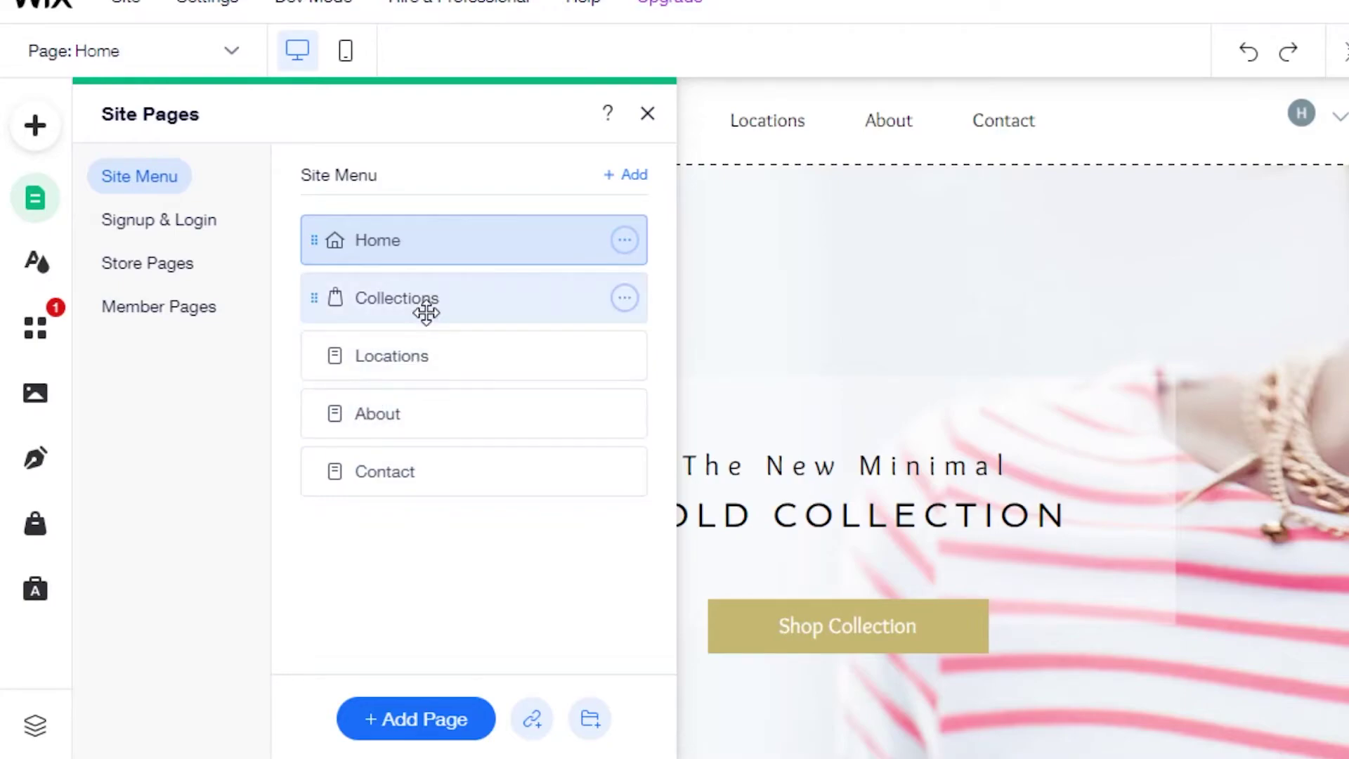
Step: Delete the Locations page, leaving Home, Collections, About and Contact, and start adding a page
{"action": "left_click", "coordinate": [361, 299]}
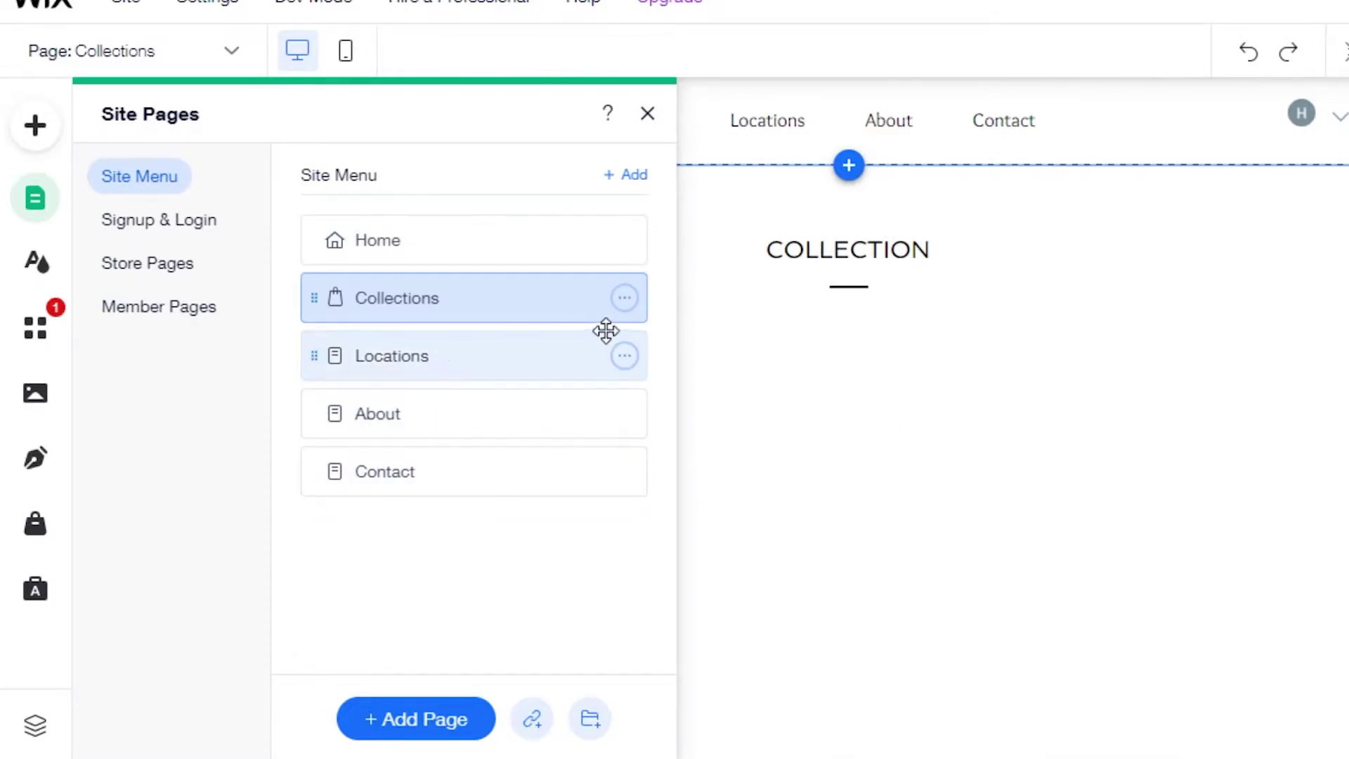
{"action": "left_click", "coordinate": [625, 356]}
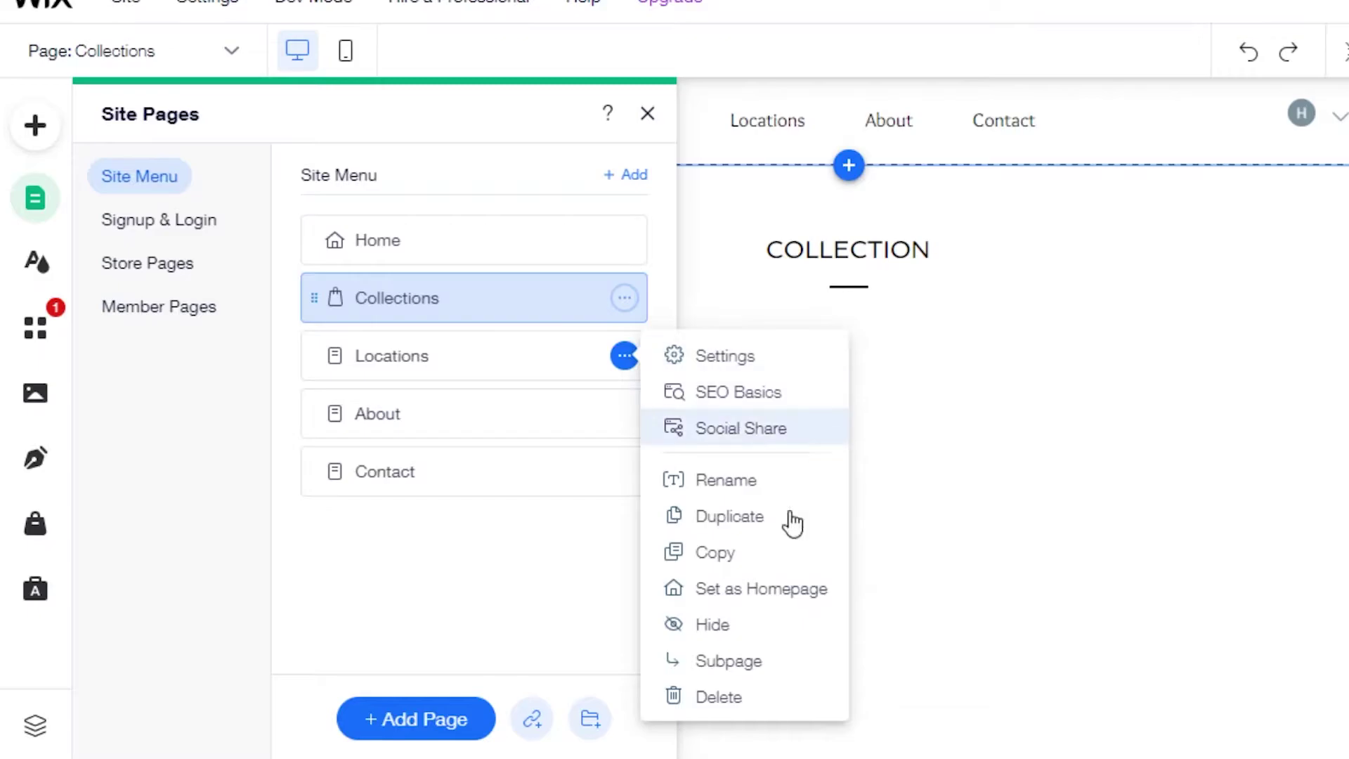
{"action": "left_click", "coordinate": [716, 697]}
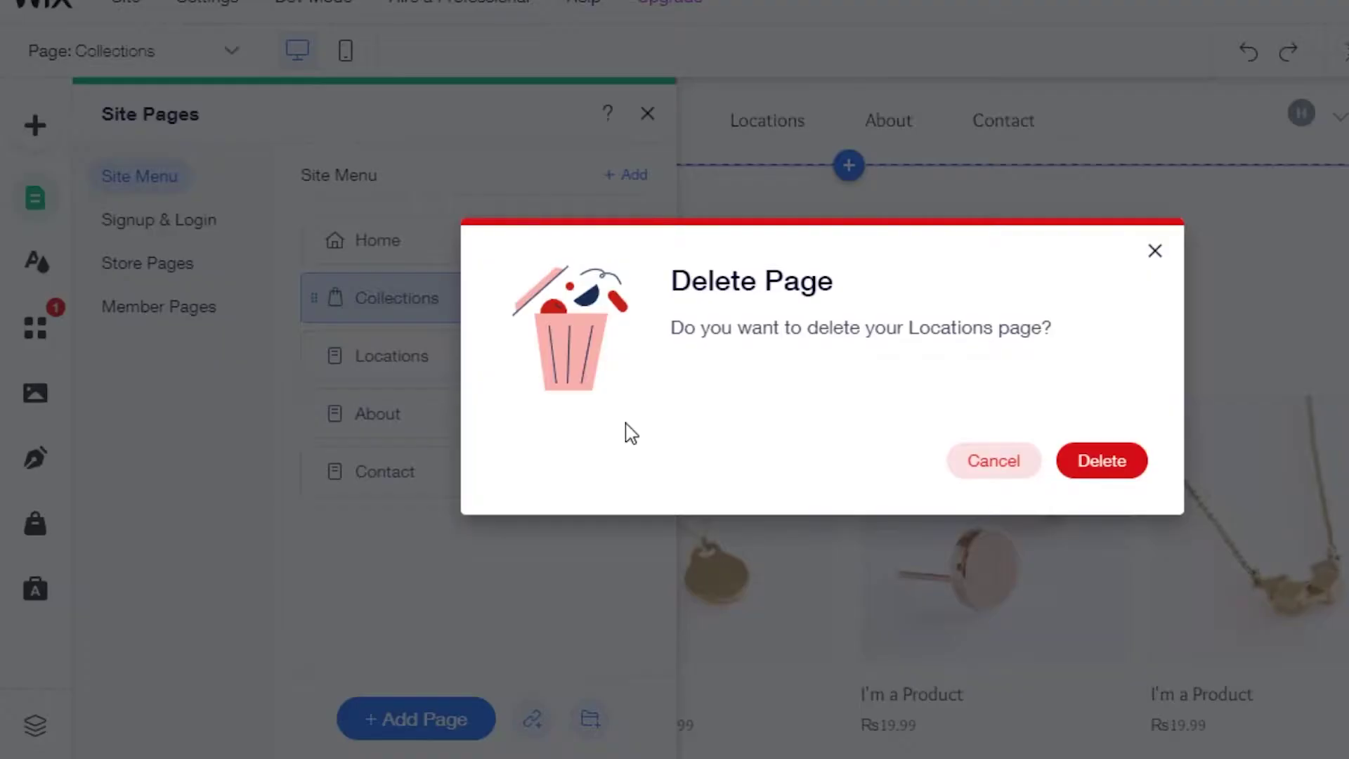
{"action": "key", "text": "Escape"}
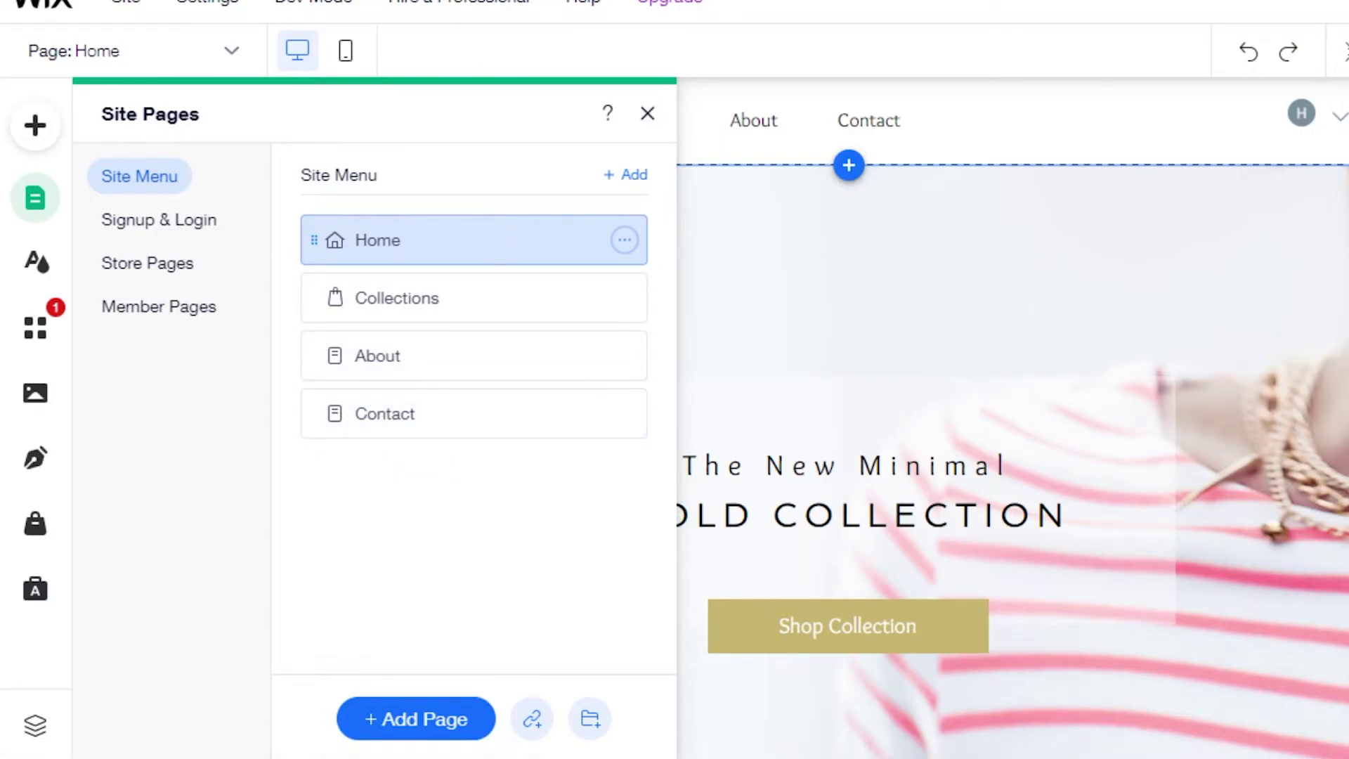
{"action": "left_click", "coordinate": [431, 716]}
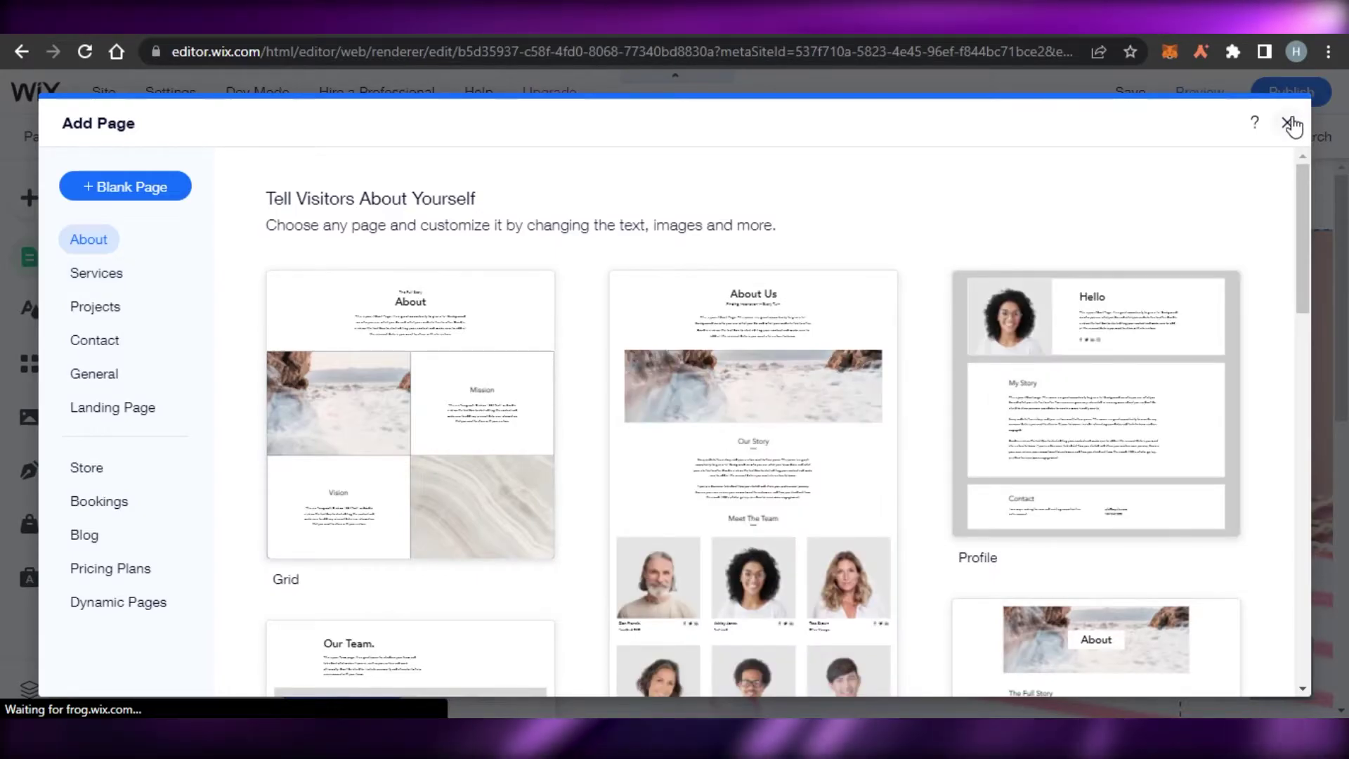
Step: Dismiss the Add Page templates and close the Site Pages panel without adding a page
{"action": "left_click", "coordinate": [1290, 123]}
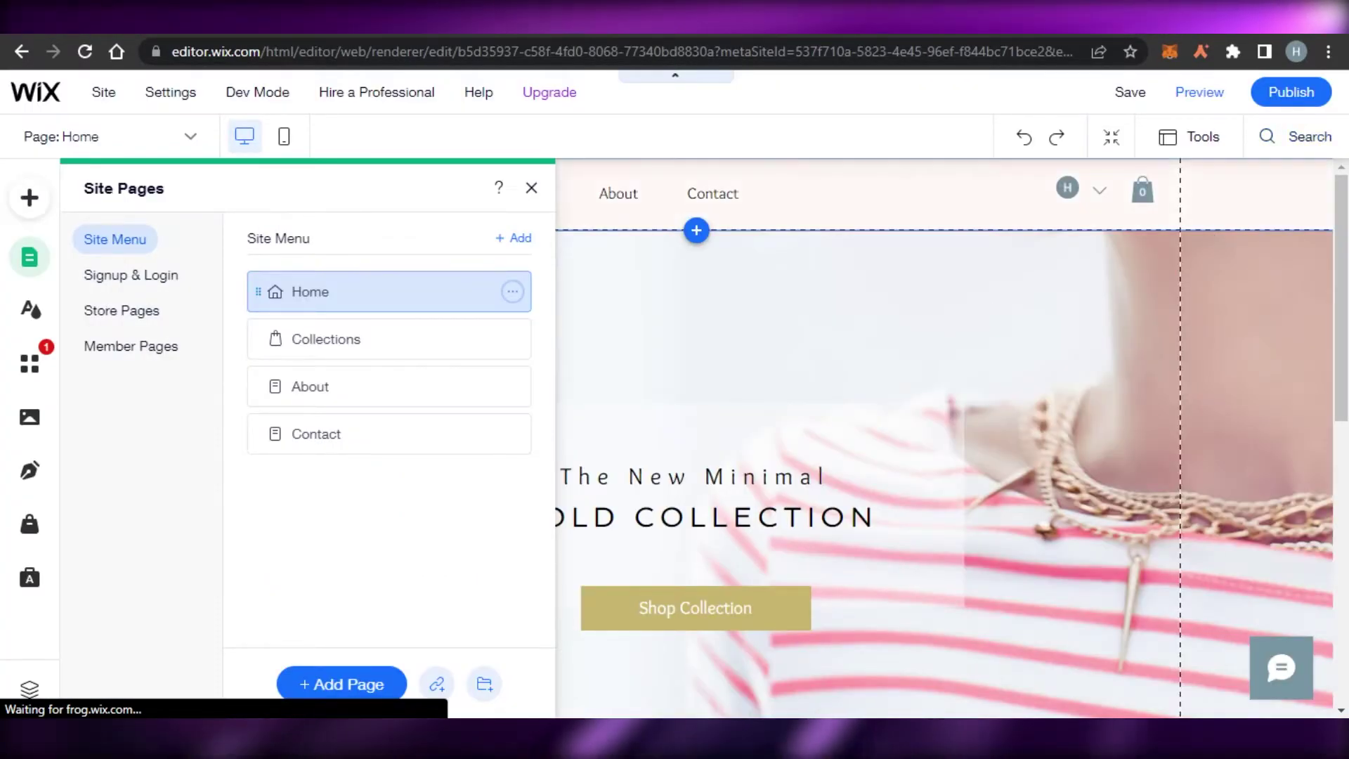
{"action": "scroll", "coordinate": [944, 436], "scroll_direction": "down", "scroll_amount": 15}
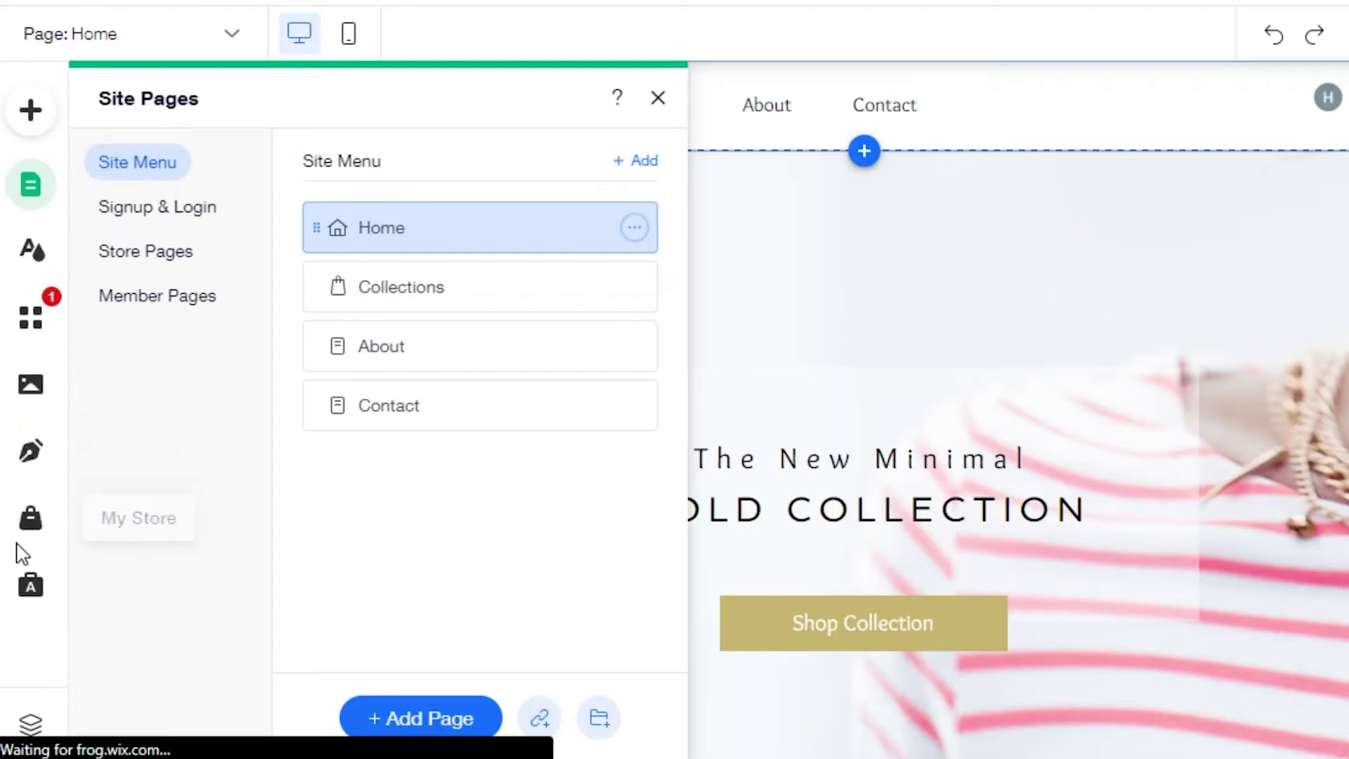
{"action": "left_click", "coordinate": [658, 97]}
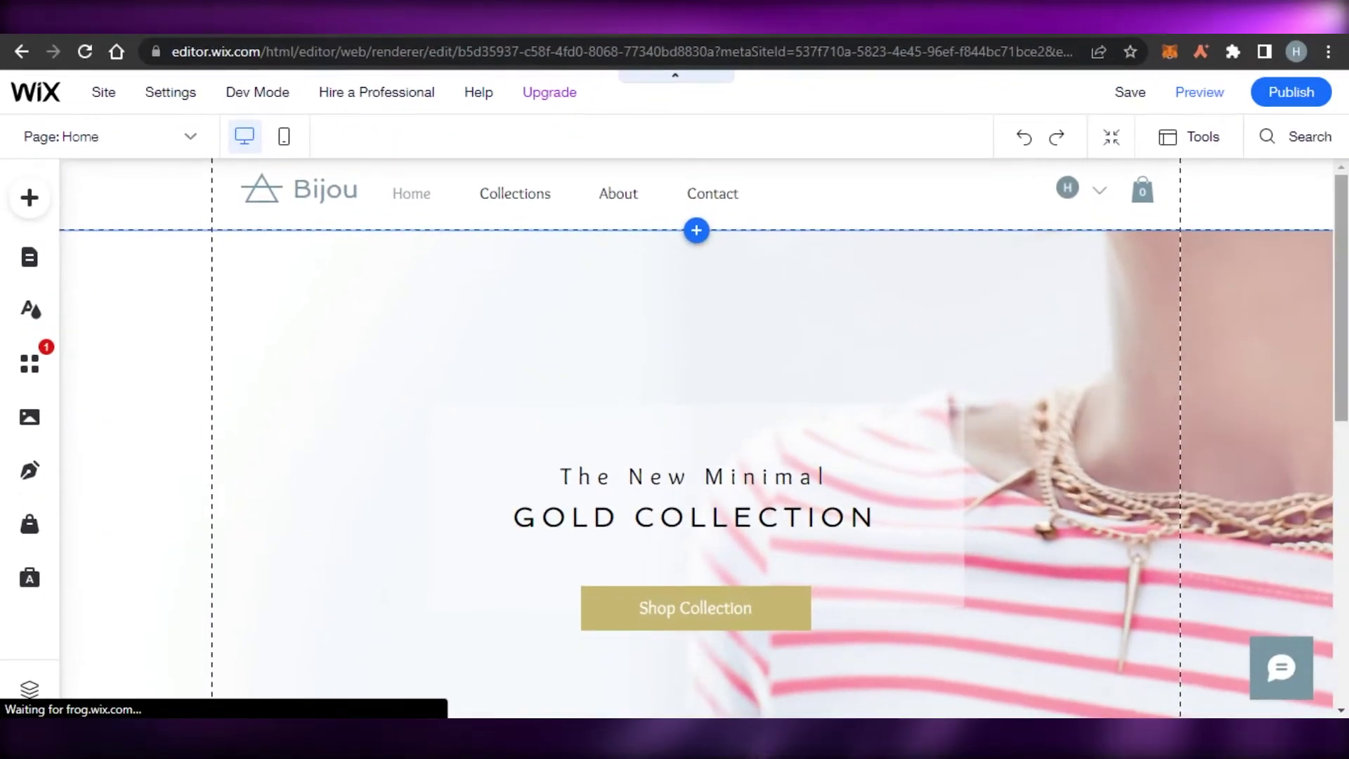
Step: Change the header logo text from Bijou to THE SLAY HOUSE
{"action": "scroll", "coordinate": [702, 436], "scroll_direction": "down", "scroll_amount": 5}
{"action": "scroll", "coordinate": [703, 435], "scroll_direction": "up", "scroll_amount": 5}
{"action": "scroll", "coordinate": [882, 436], "scroll_direction": "down", "scroll_amount": 1}
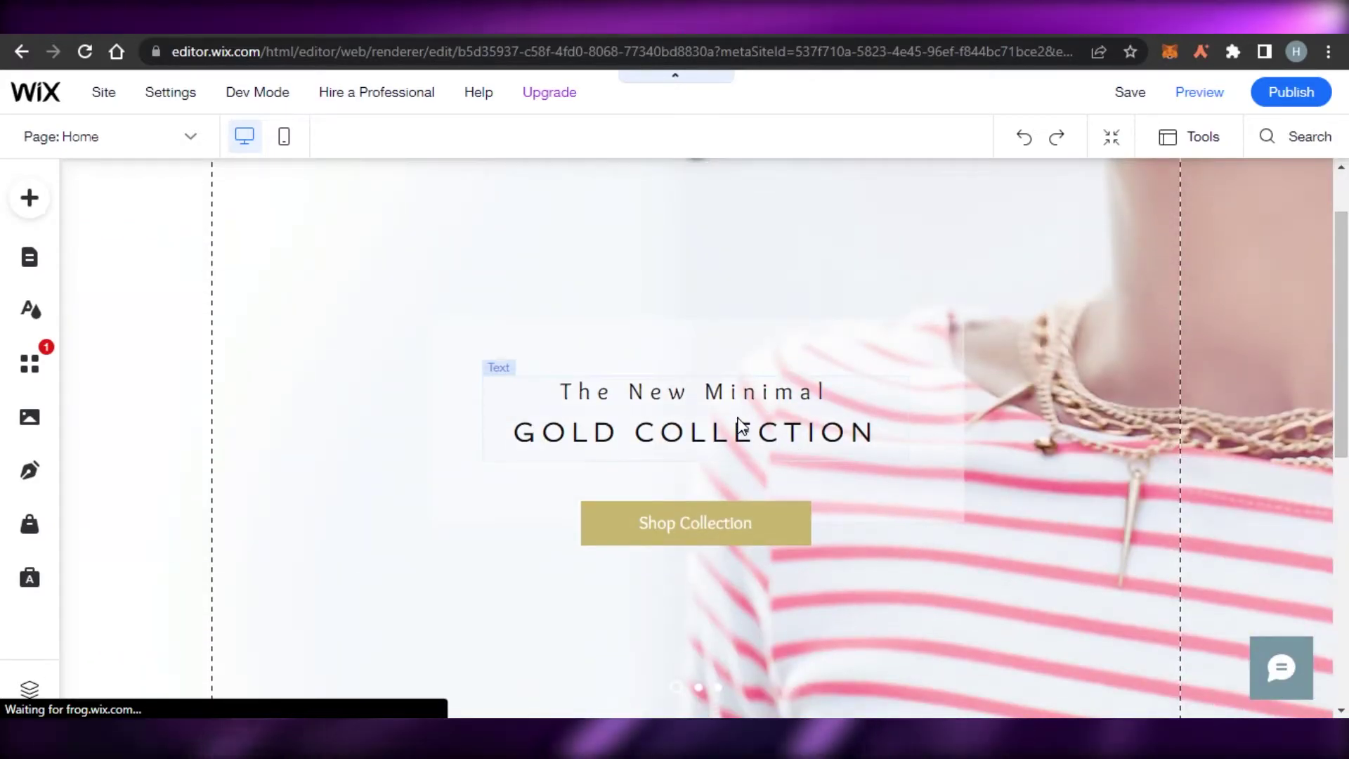
{"action": "scroll", "coordinate": [703, 435], "scroll_direction": "up", "scroll_amount": 1}
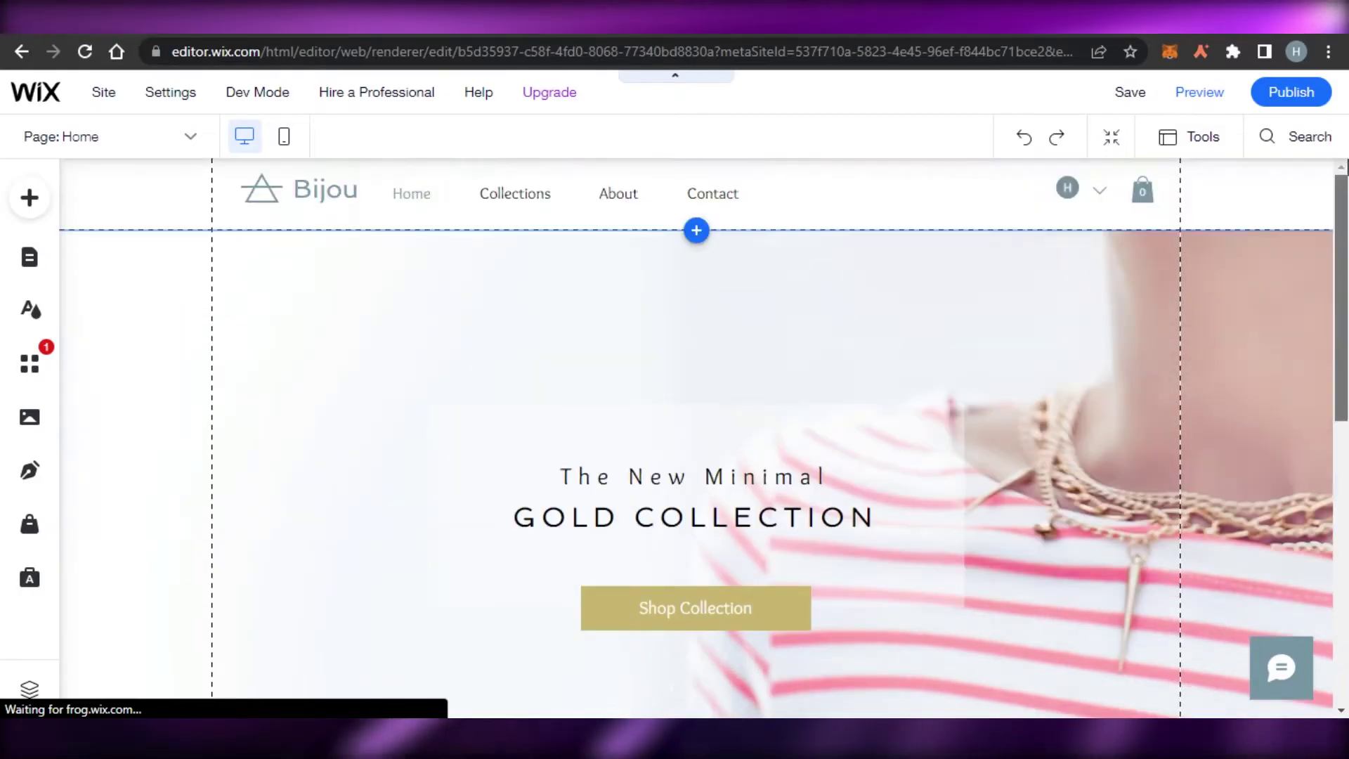
{"action": "left_click", "coordinate": [422, 206]}
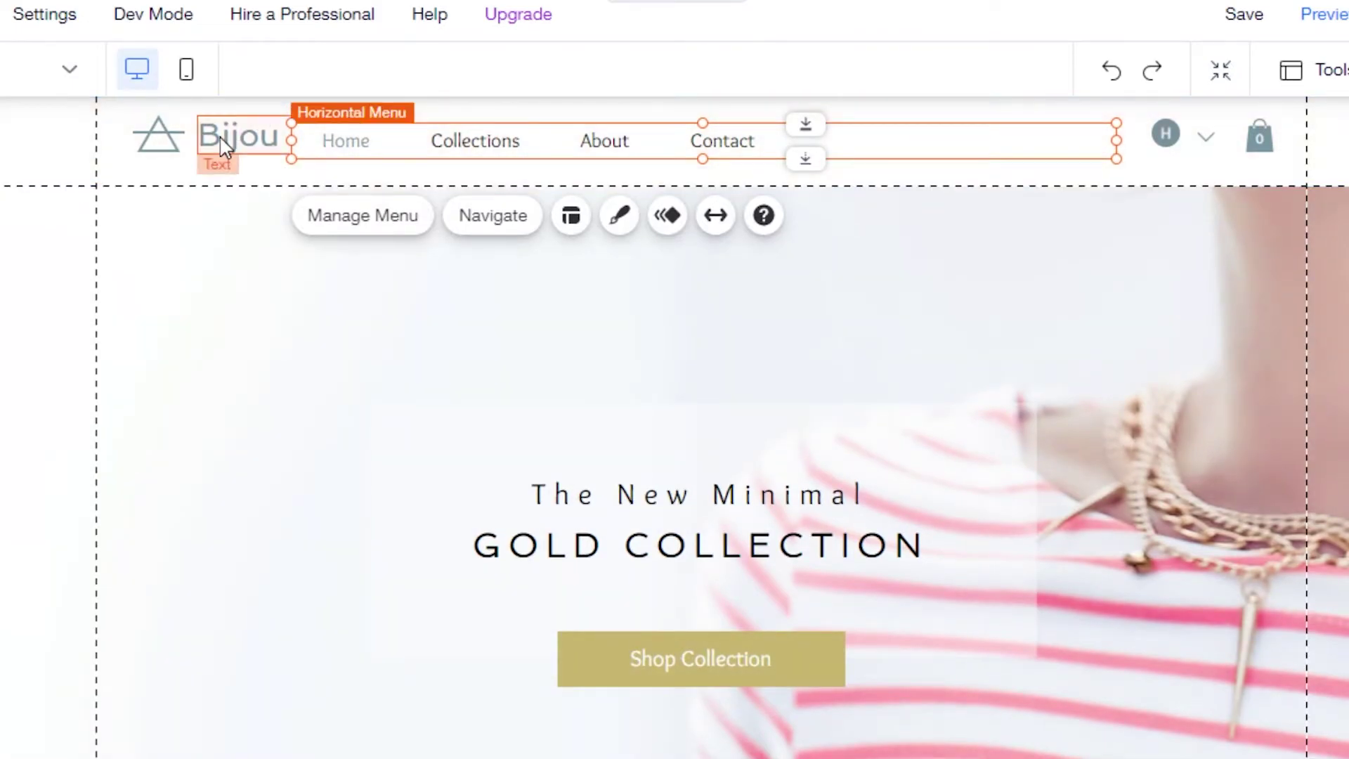
{"action": "left_click", "coordinate": [223, 144]}
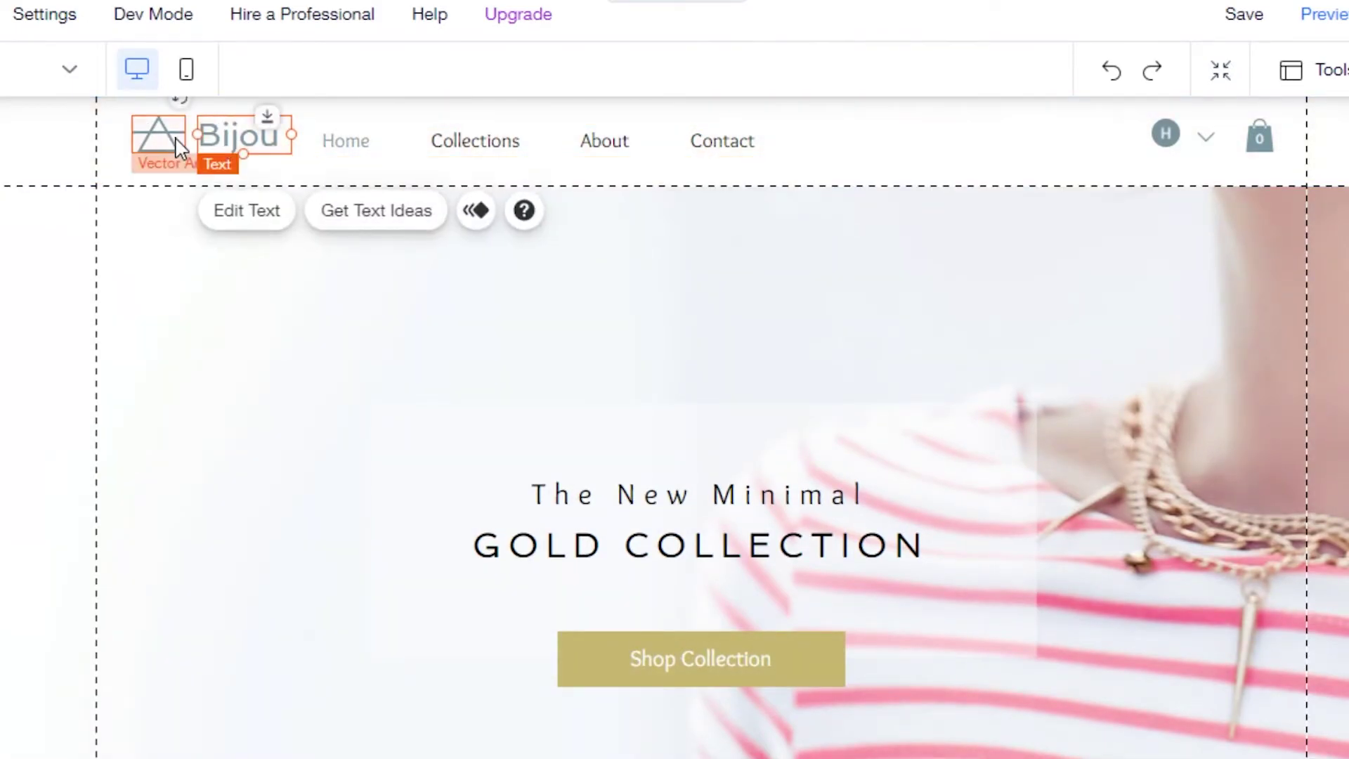
{"action": "left_click", "coordinate": [247, 223]}
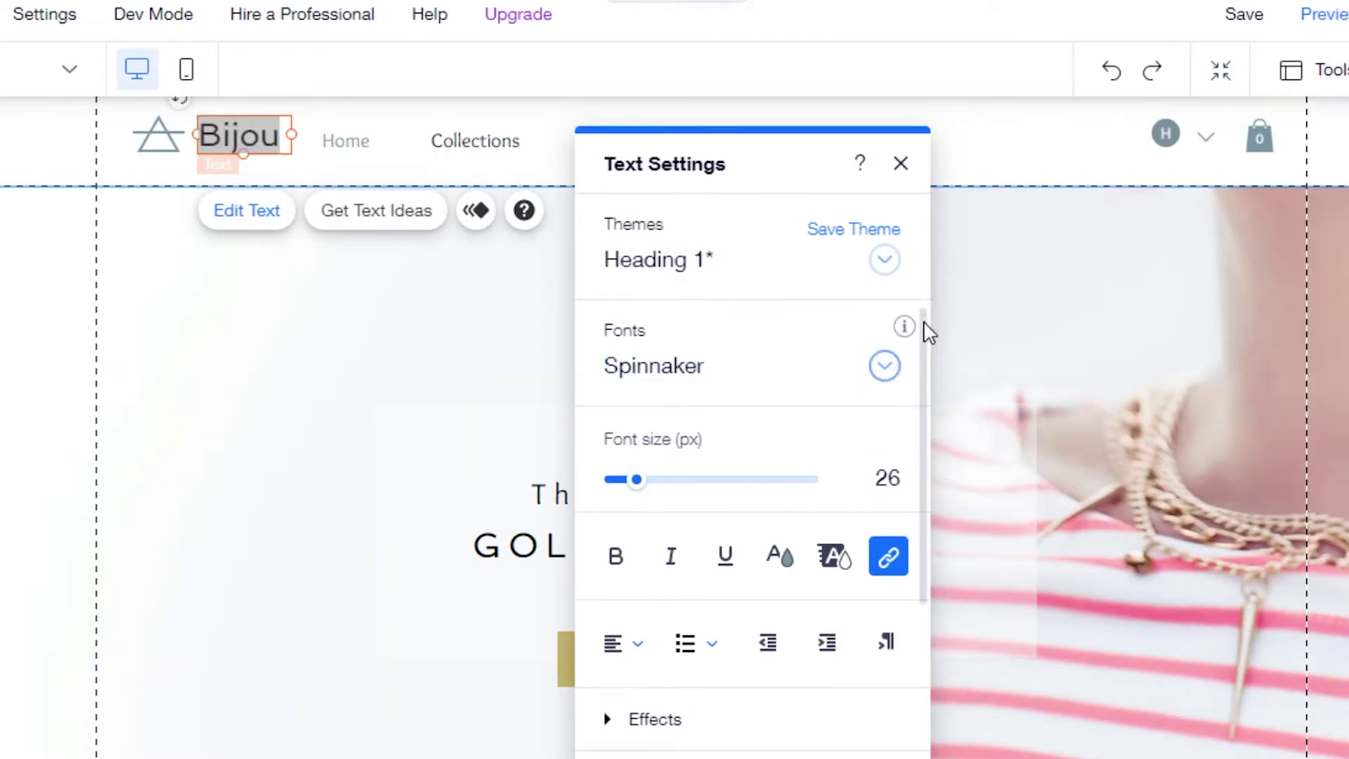
{"action": "scroll", "coordinate": [927, 330], "scroll_direction": "down", "scroll_amount": 3}
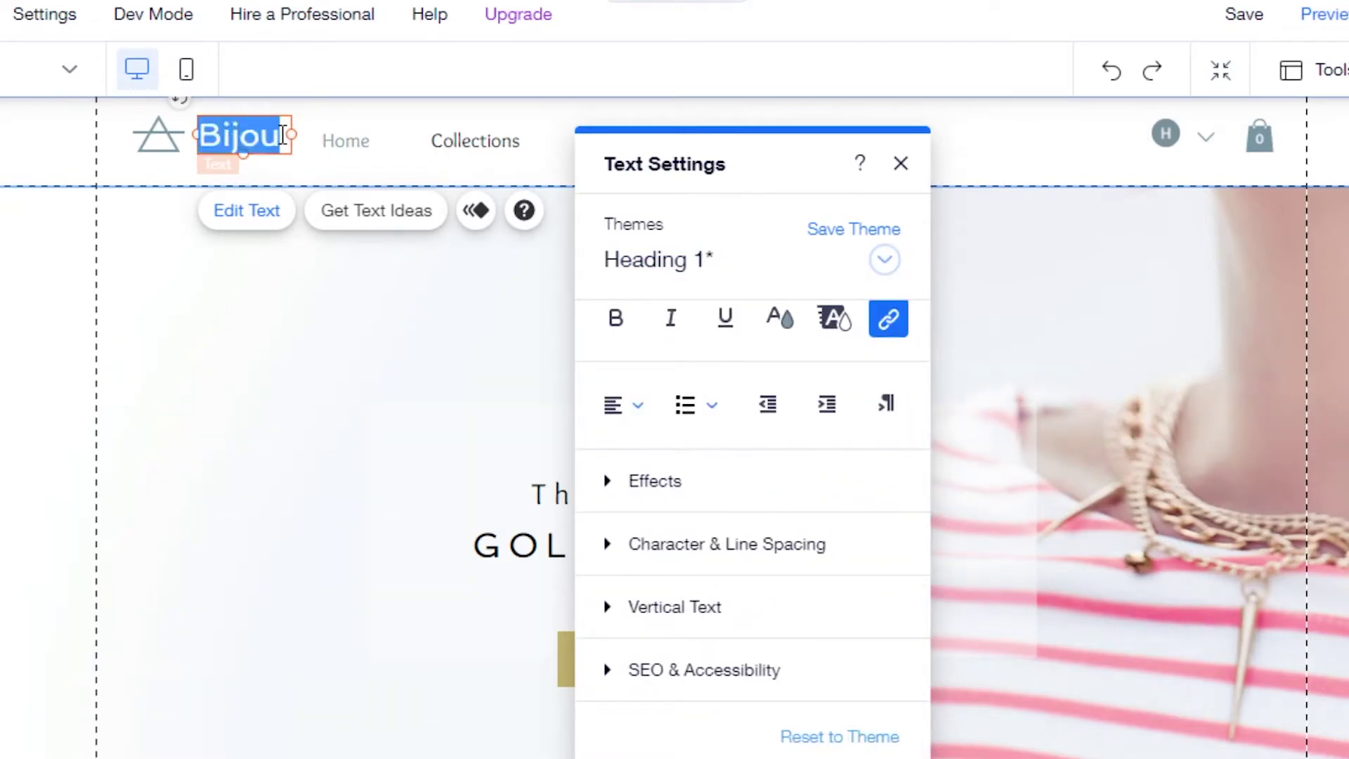
{"action": "type", "text": "THE SLAY HOUSE"}
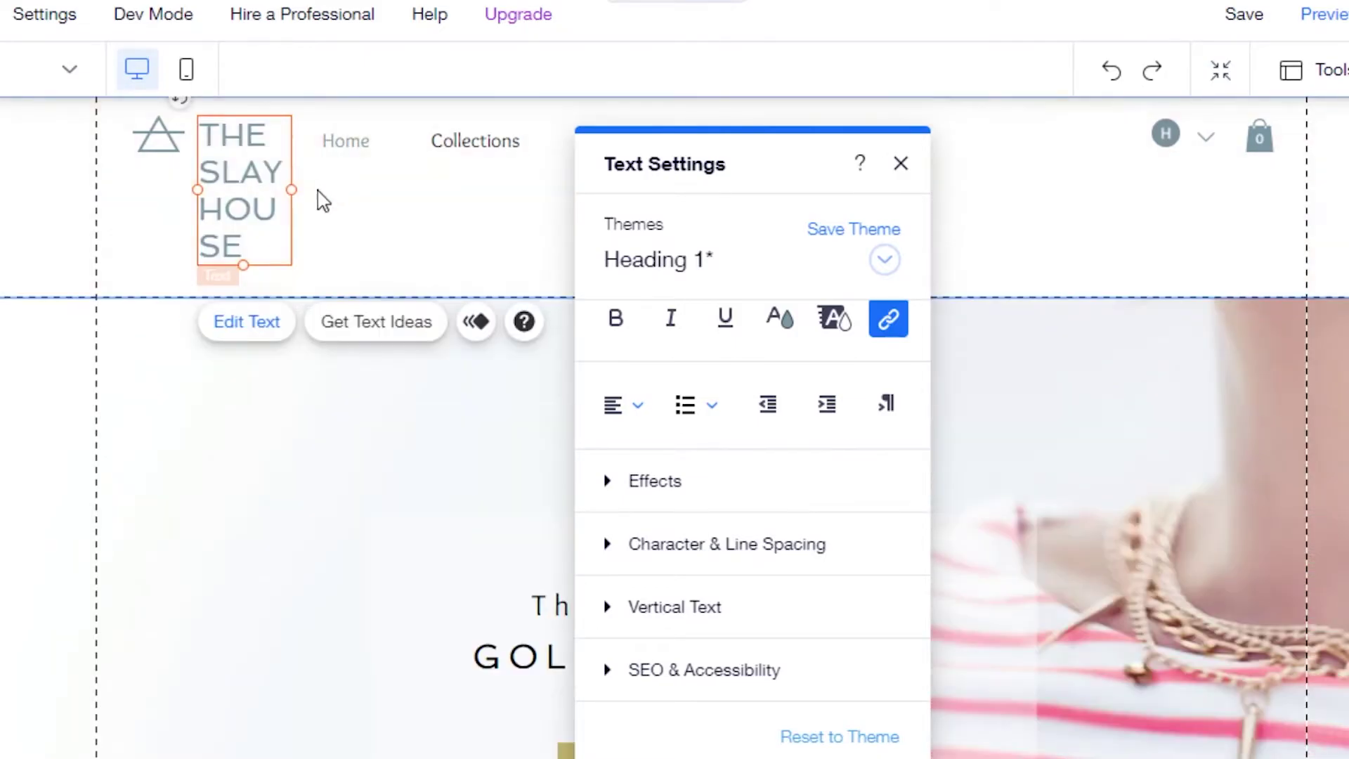
{"action": "key", "text": "Escape"}
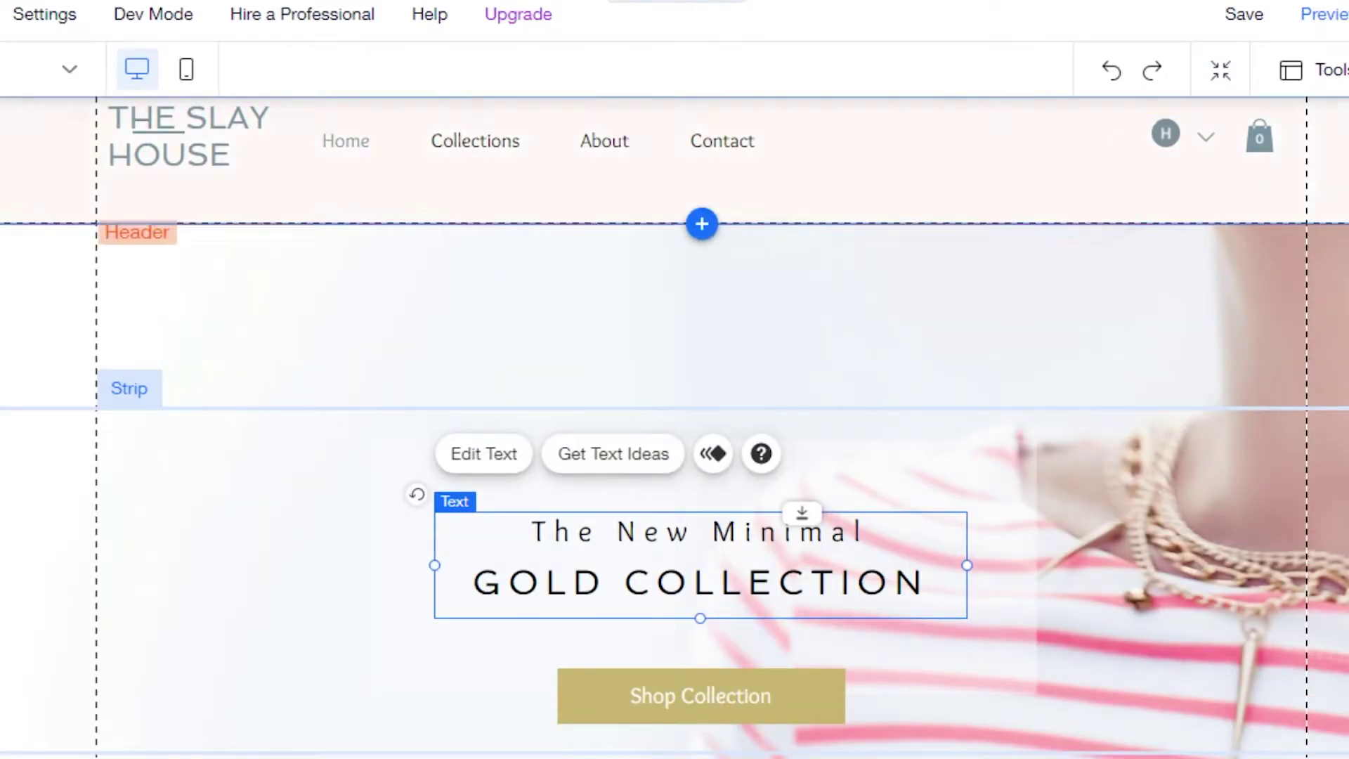
{"action": "scroll", "coordinate": [253, 137], "scroll_direction": "down", "scroll_amount": 4}
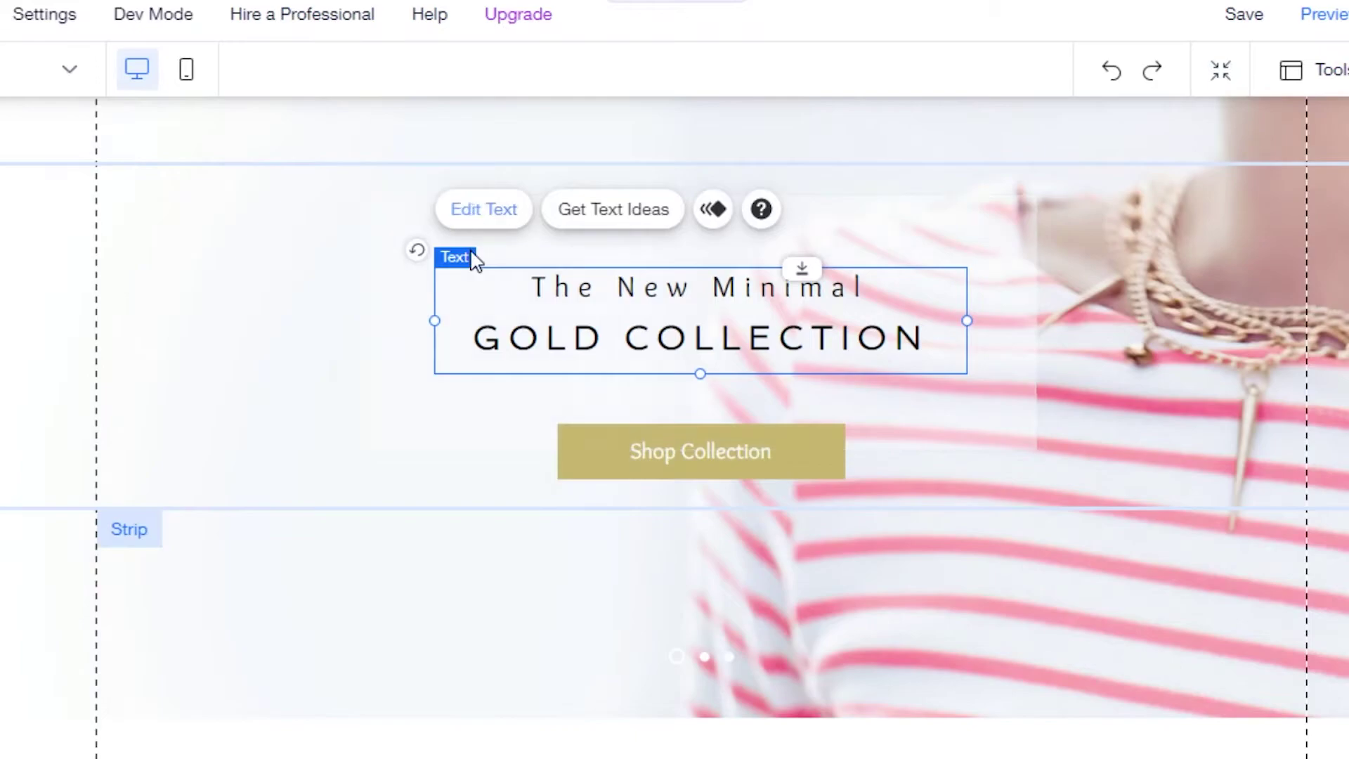
{"action": "left_click", "coordinate": [690, 453]}
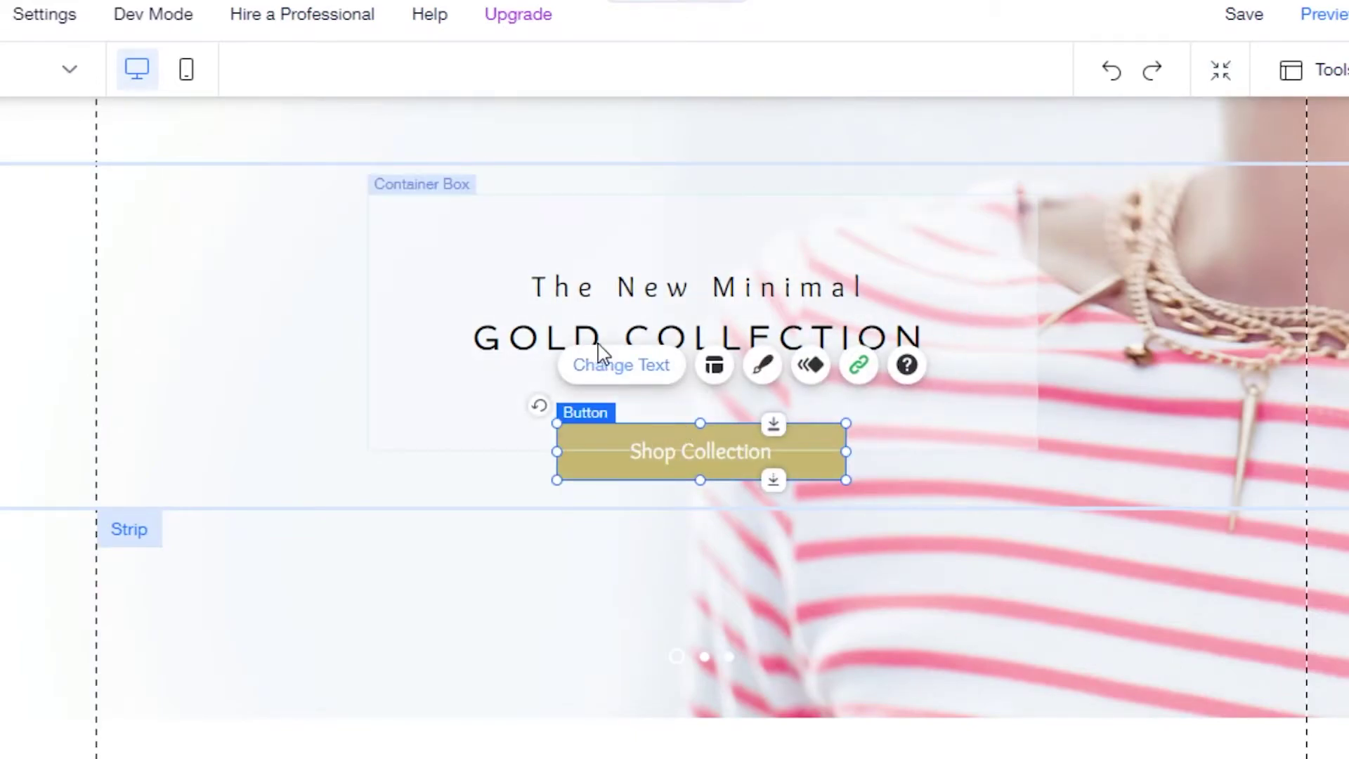
{"action": "left_click", "coordinate": [618, 367]}
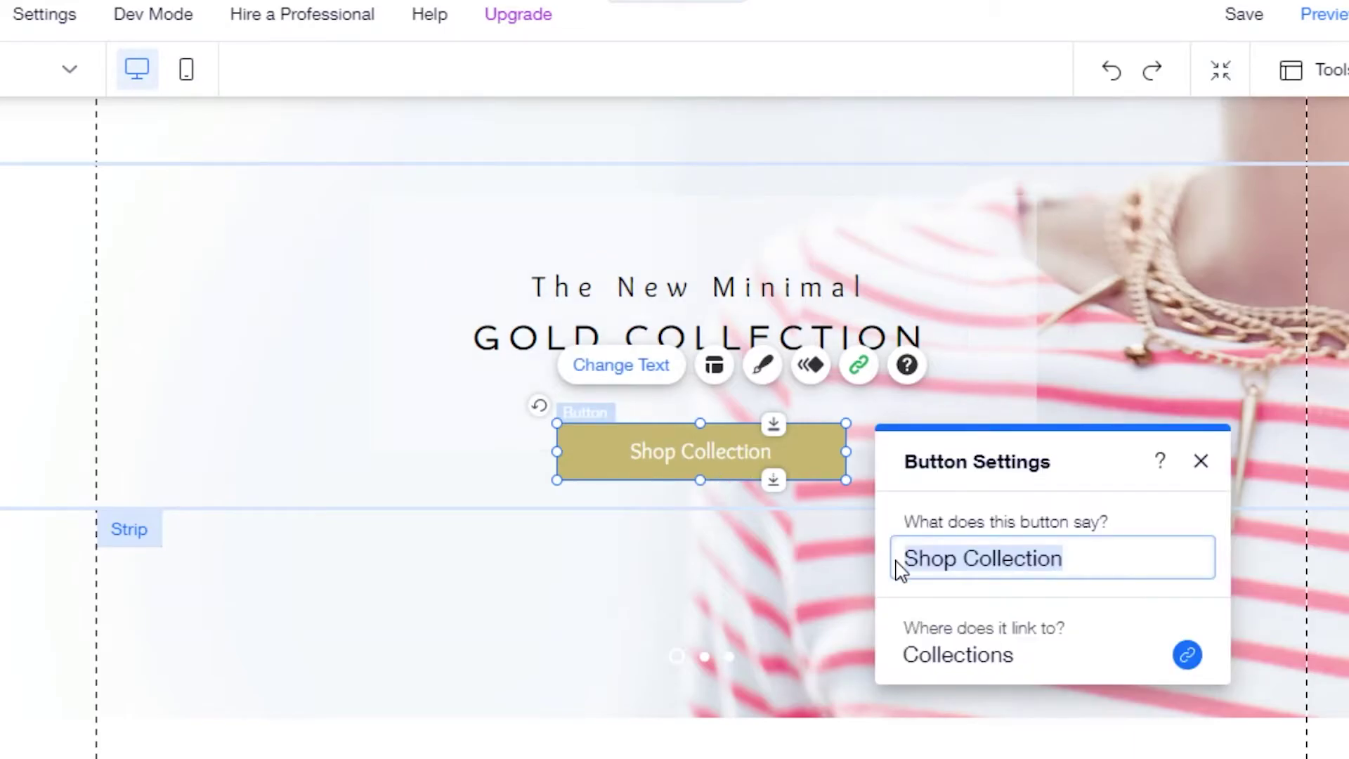
{"action": "left_click", "coordinate": [1201, 458]}
{"action": "scroll", "coordinate": [674, 421], "scroll_direction": "down", "scroll_amount": 2}
{"action": "scroll", "coordinate": [675, 421], "scroll_direction": "up", "scroll_amount": 4}
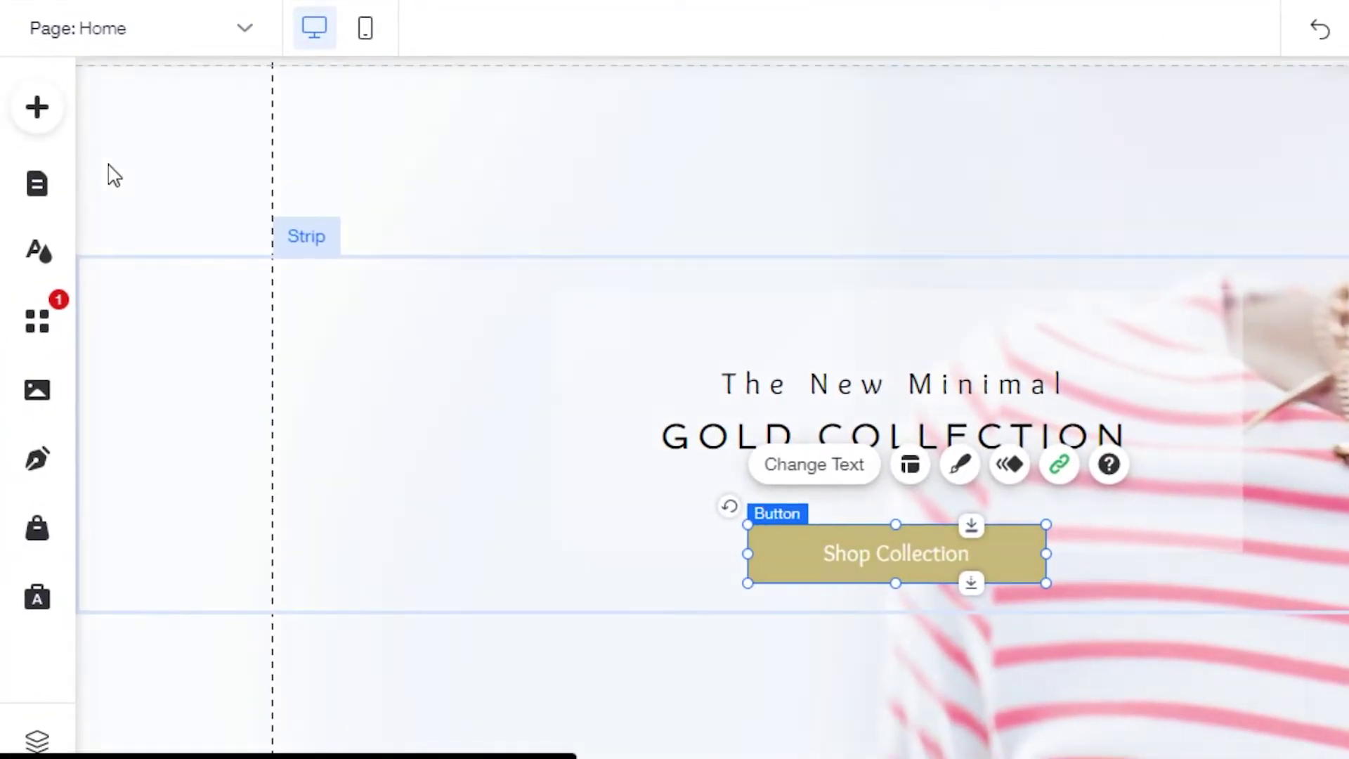
{"action": "left_click", "coordinate": [113, 175]}
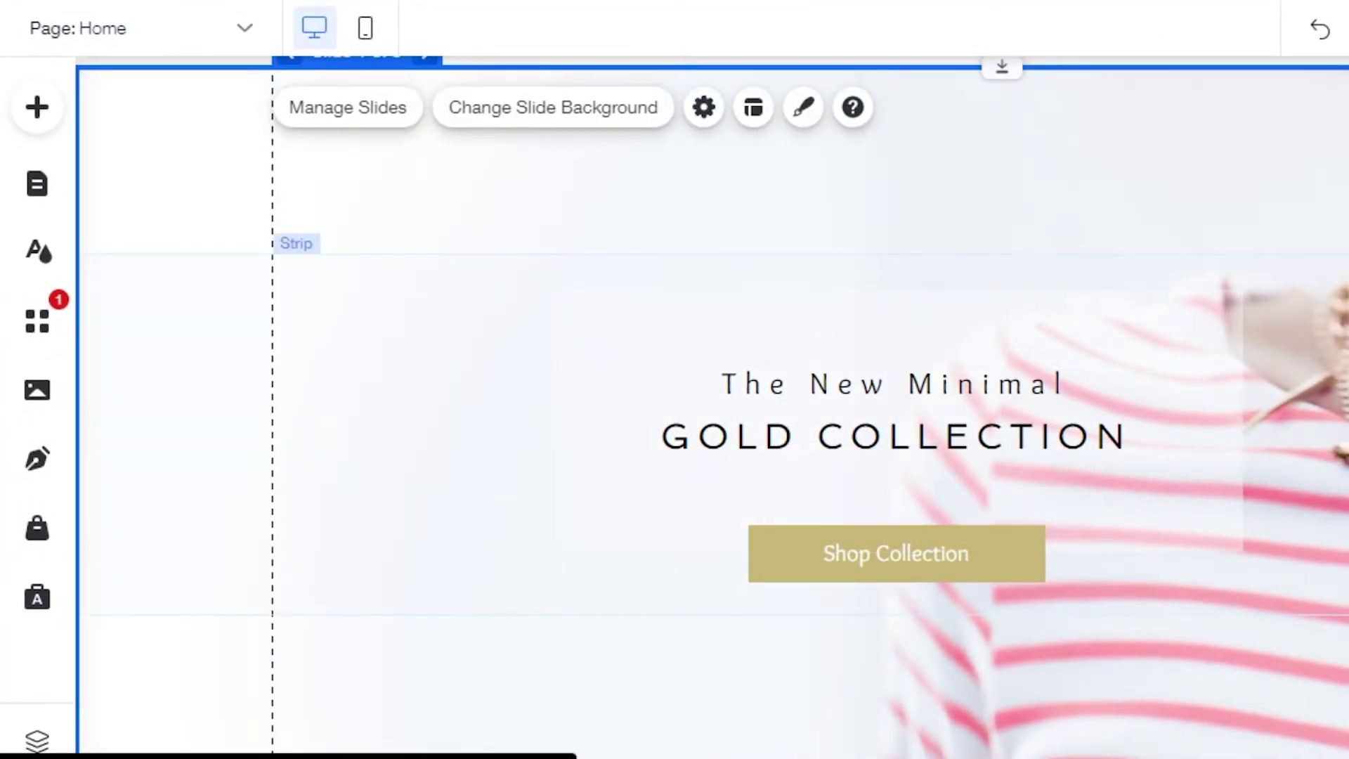
{"action": "scroll", "coordinate": [711, 406], "scroll_direction": "down", "scroll_amount": 4}
{"action": "scroll", "coordinate": [711, 406], "scroll_direction": "up", "scroll_amount": 4}
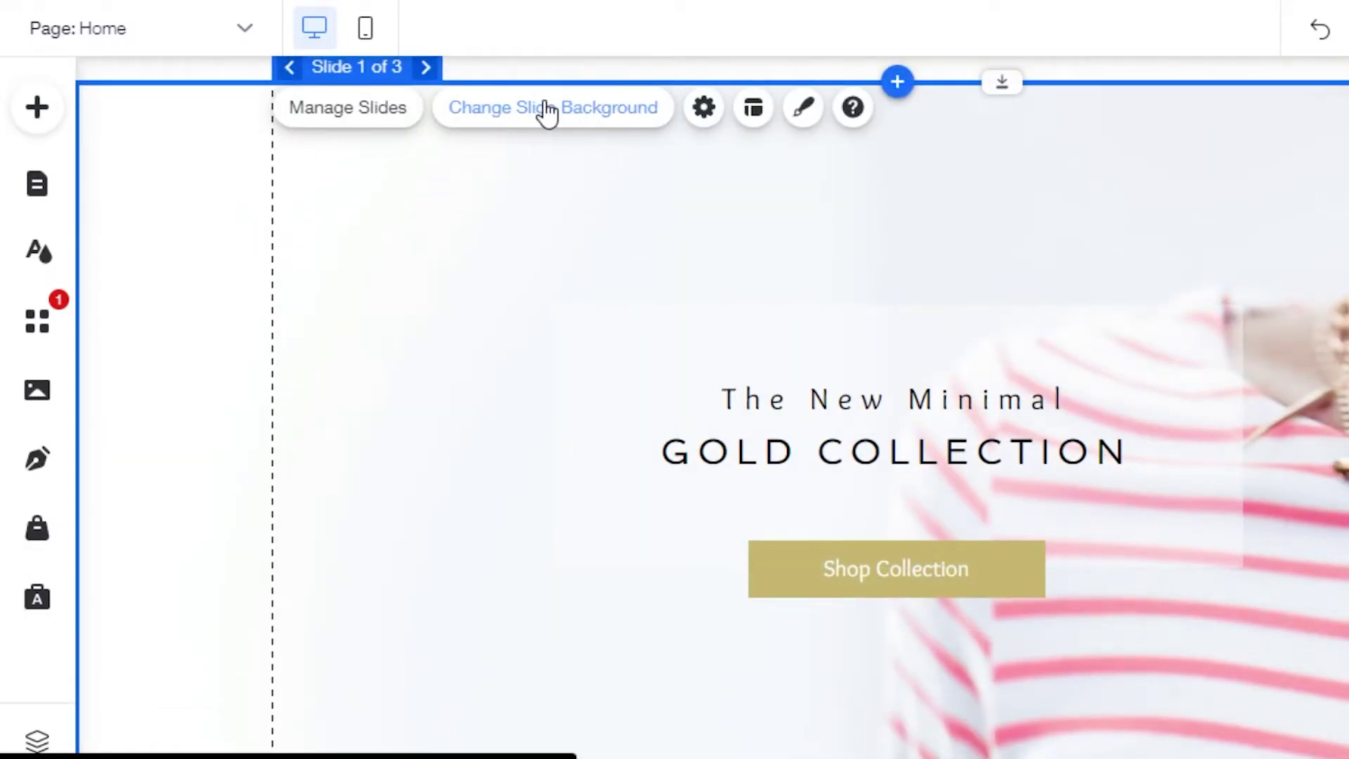
Step: Set the VR goggles video as the first slide's background and apply it to other slides
{"action": "left_click", "coordinate": [550, 111]}
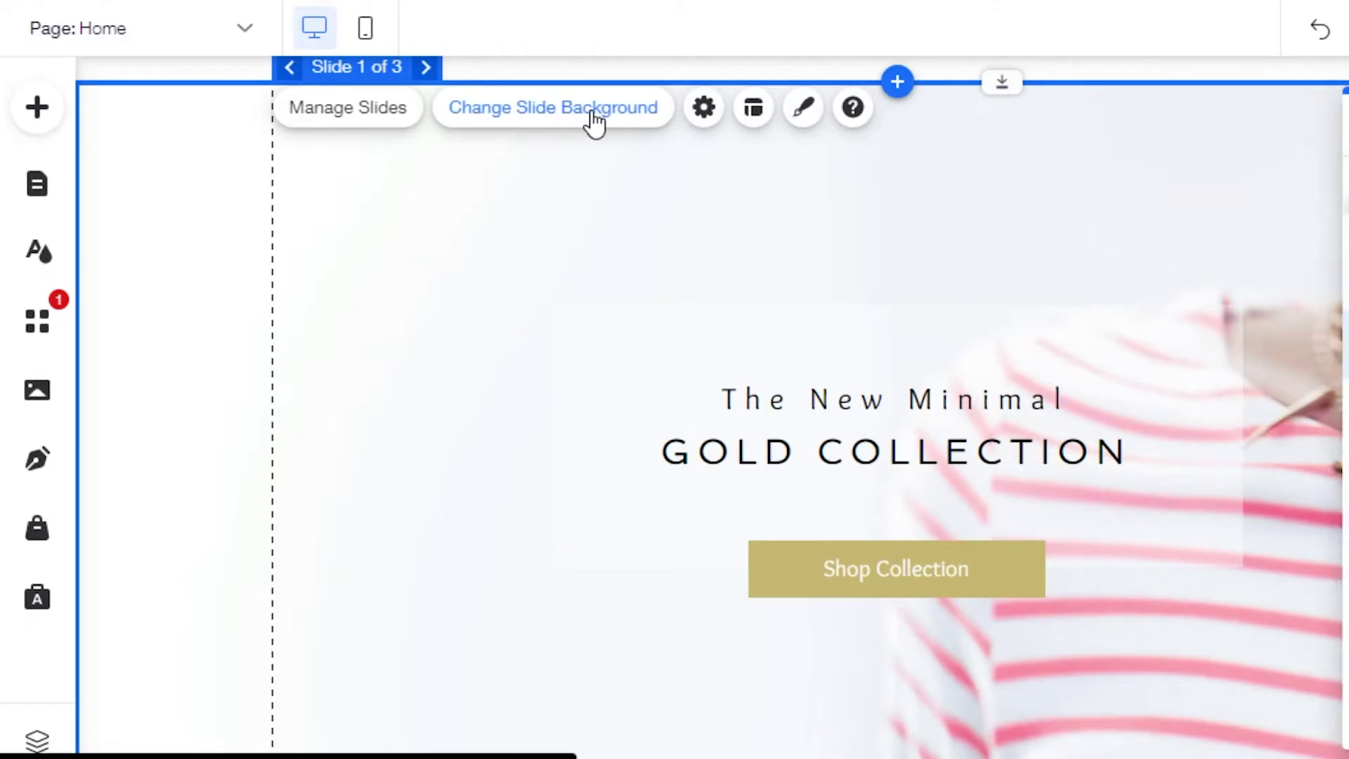
{"action": "scroll", "coordinate": [1314, 277], "scroll_direction": "down", "scroll_amount": 3}
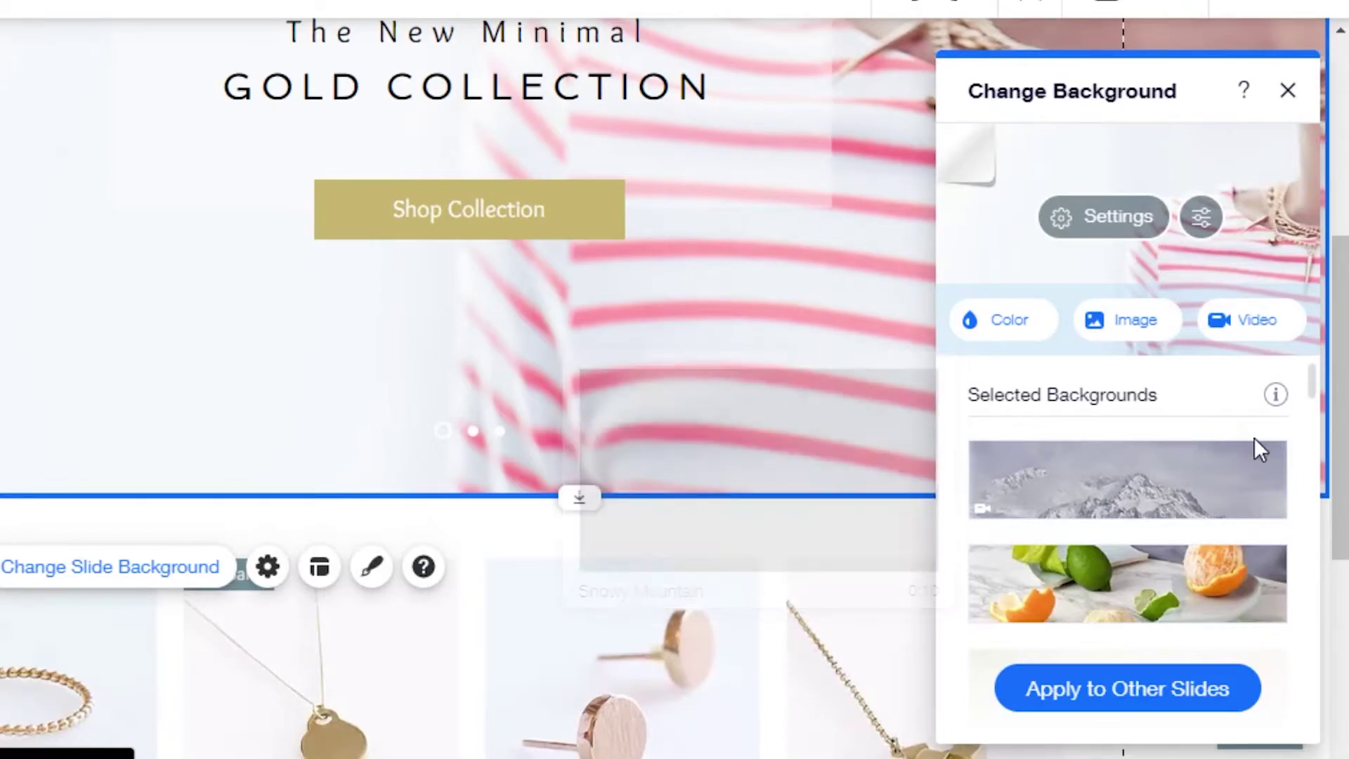
{"action": "left_click_drag", "start_coordinate": [1308, 382], "coordinate": [1314, 532]}
{"action": "left_click", "coordinate": [1119, 605]}
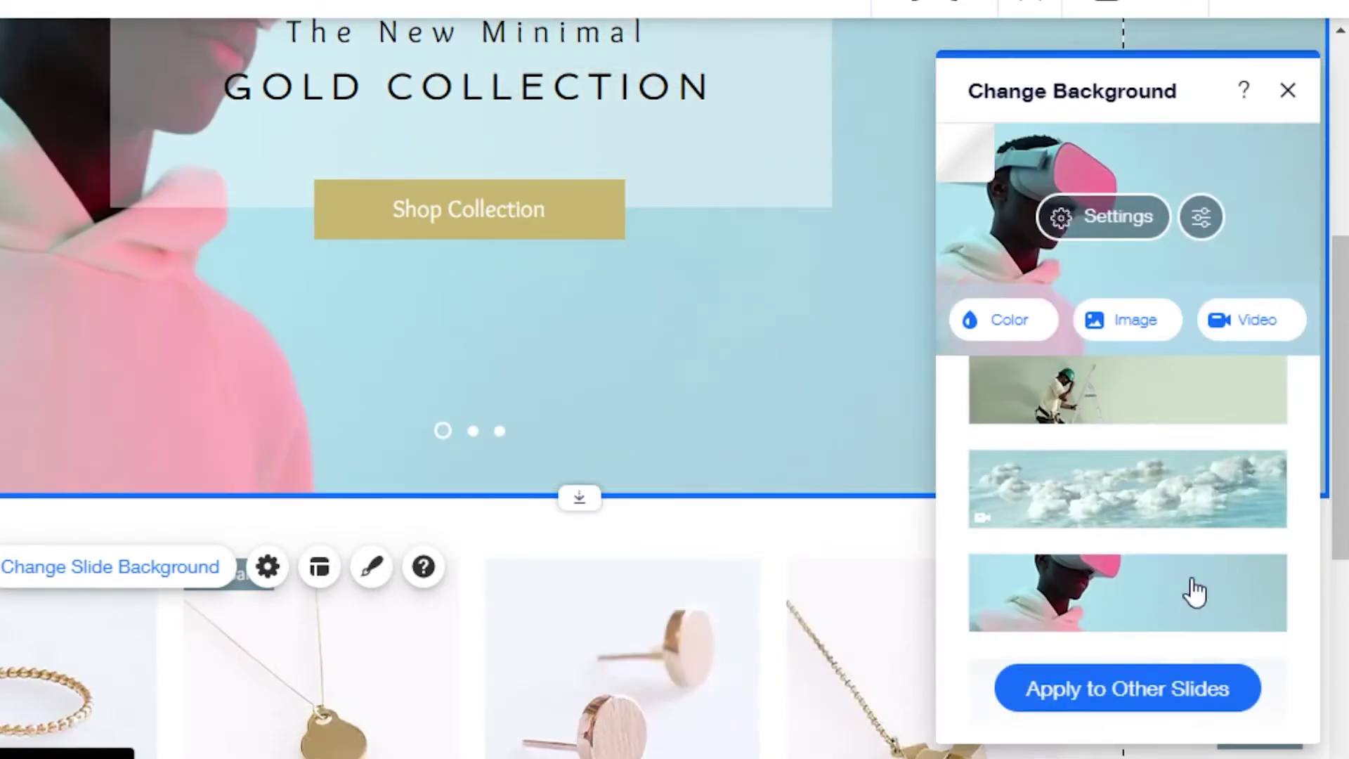
{"action": "left_click", "coordinate": [1094, 691]}
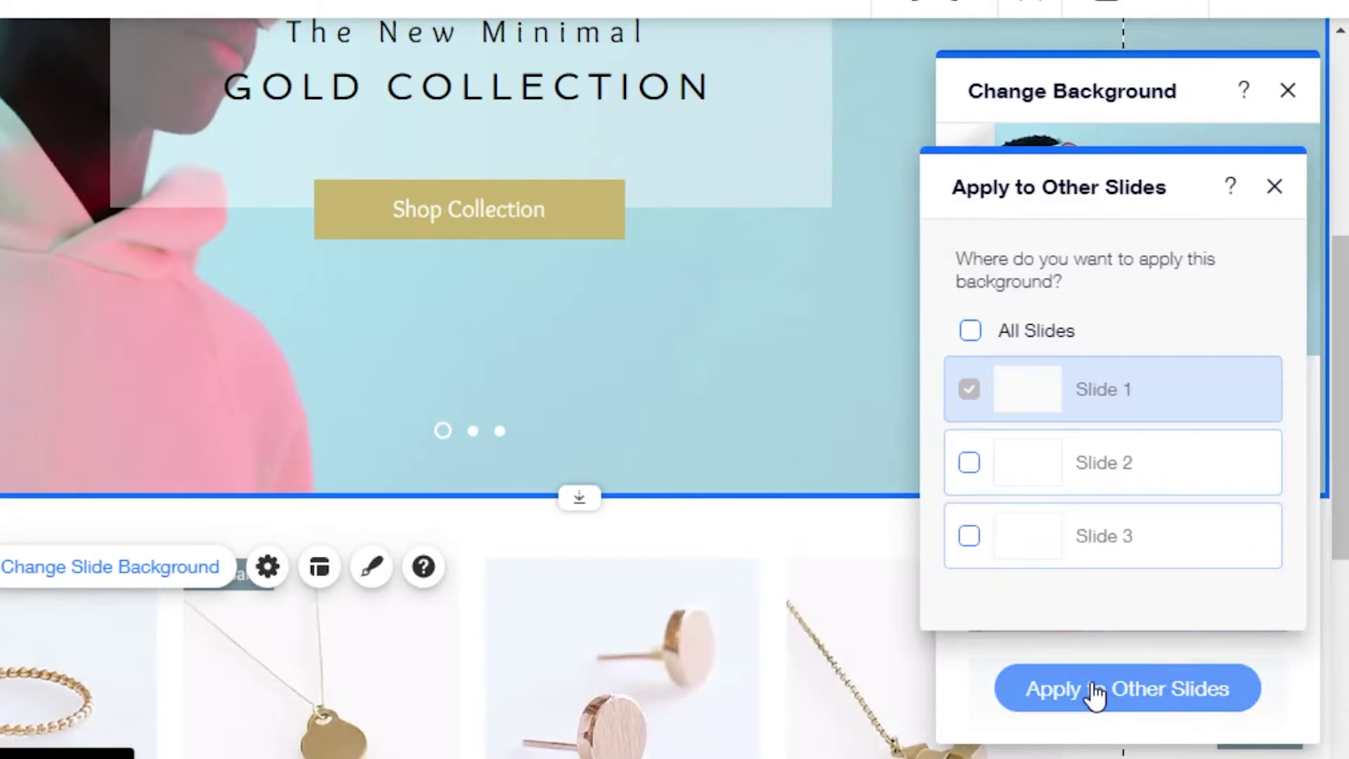
{"action": "left_click", "coordinate": [1143, 665]}
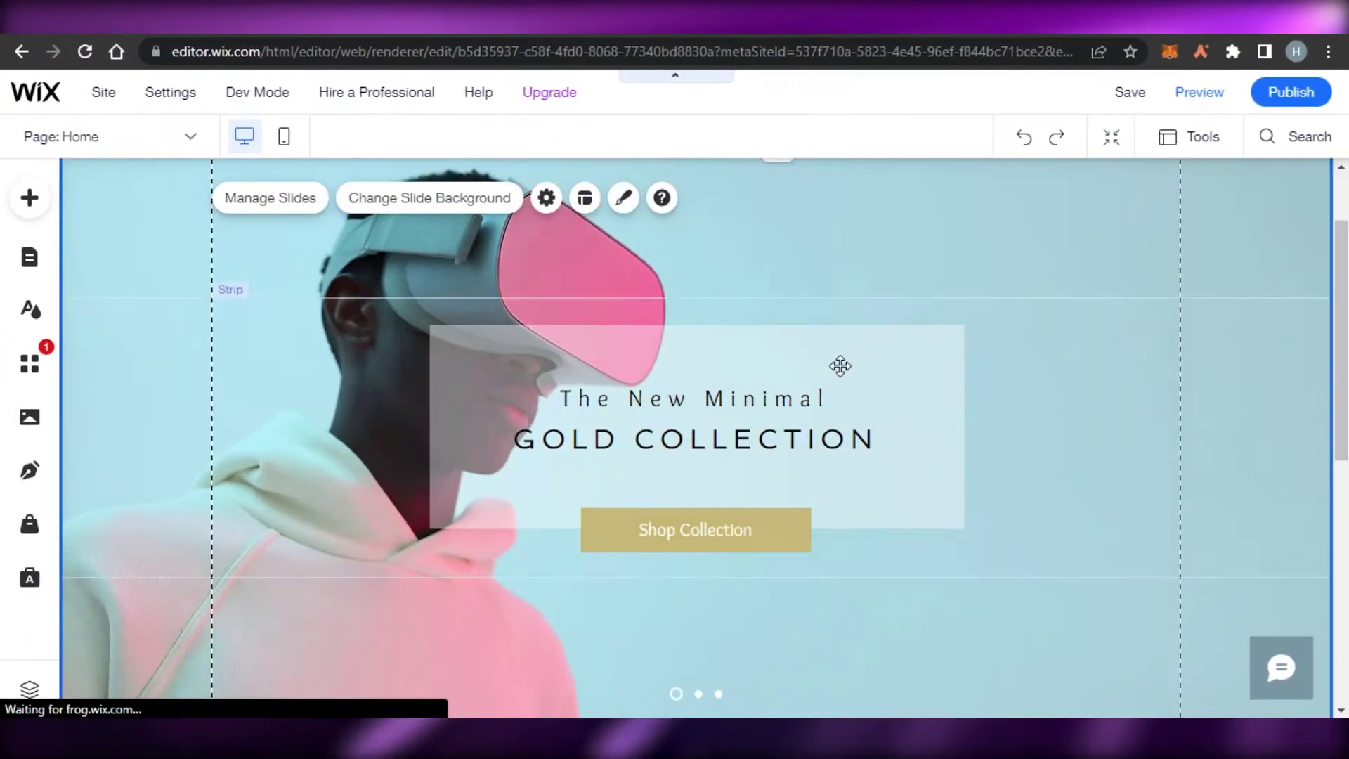
{"action": "scroll", "coordinate": [840, 366], "scroll_direction": "down", "scroll_amount": 5}
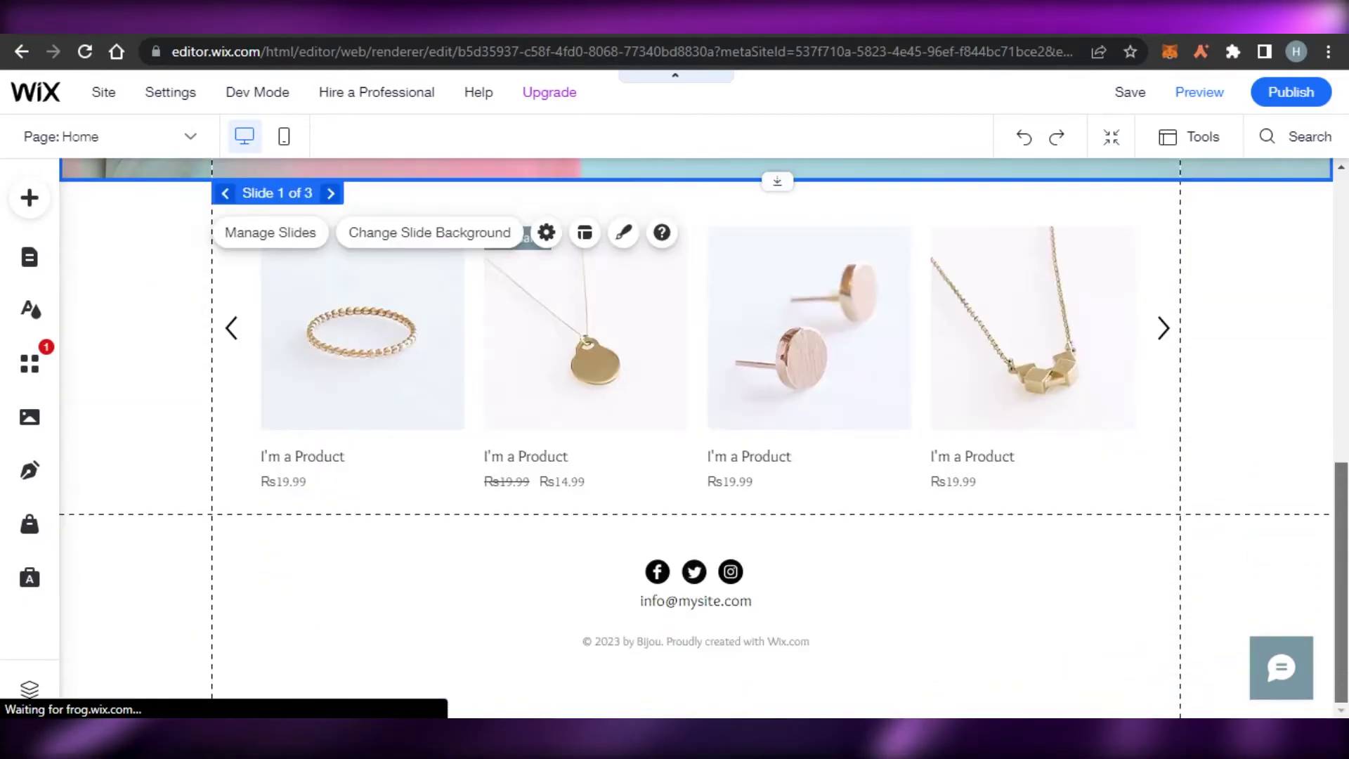
{"action": "scroll", "coordinate": [1042, 572], "scroll_direction": "up", "scroll_amount": 1}
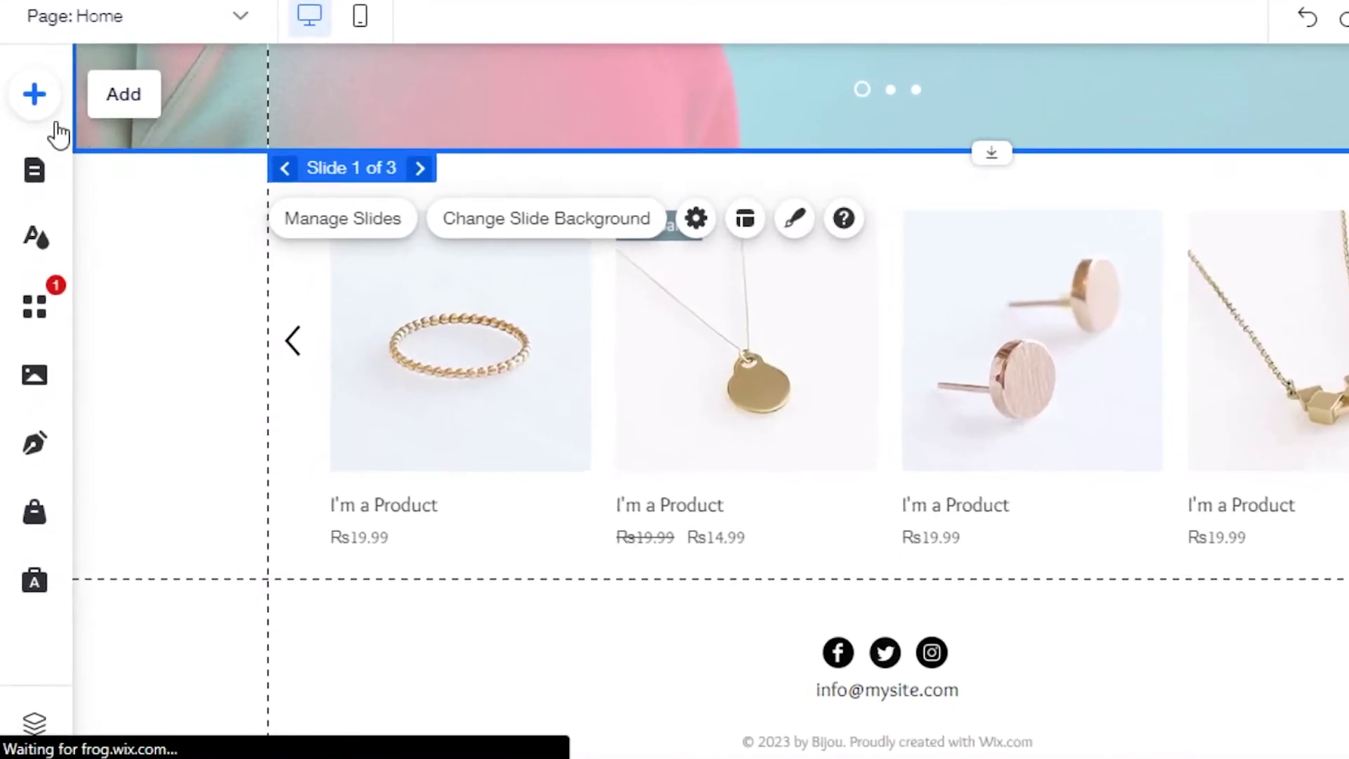
Step: Browse the Image, Contact, Social and Store elements to reach the Product Widget options
{"action": "left_click", "coordinate": [56, 126]}
{"action": "left_click", "coordinate": [111, 207]}
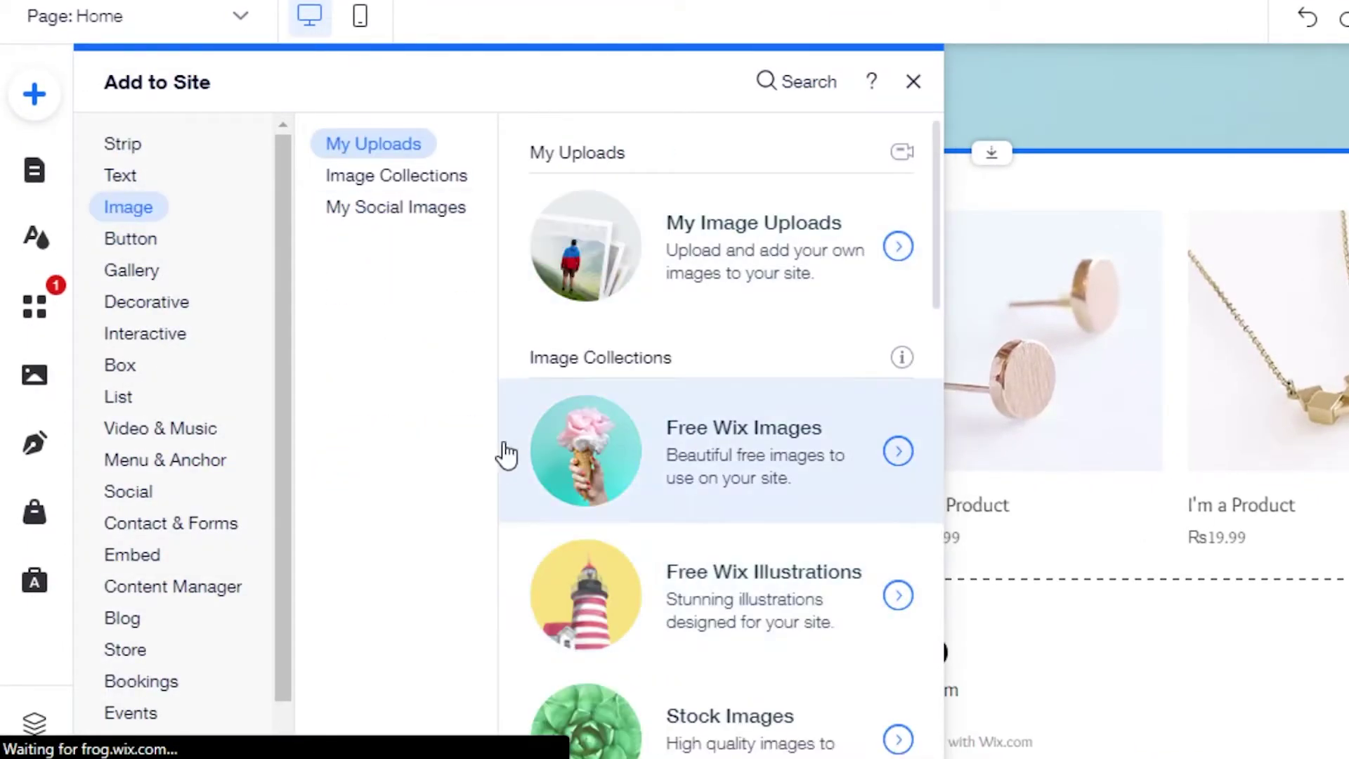
{"action": "left_click", "coordinate": [176, 527]}
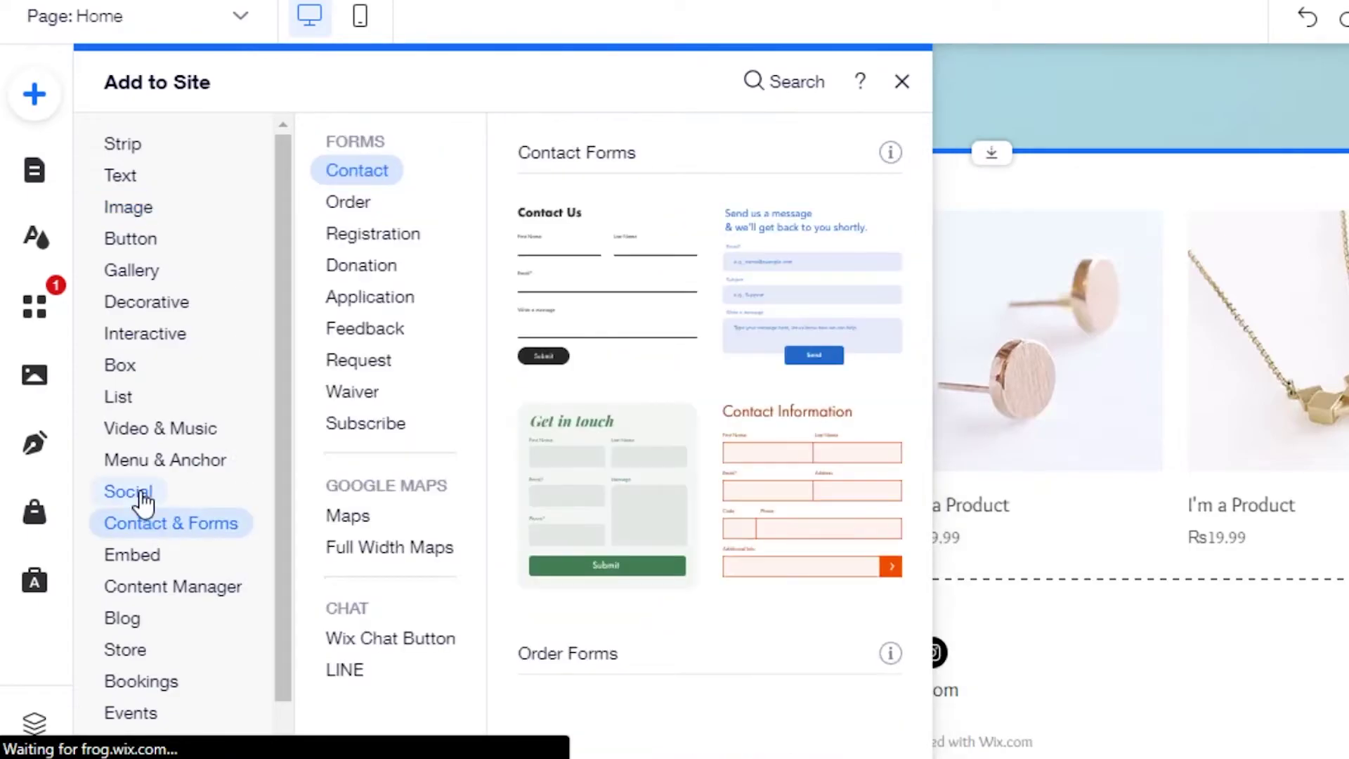
{"action": "left_click", "coordinate": [140, 495]}
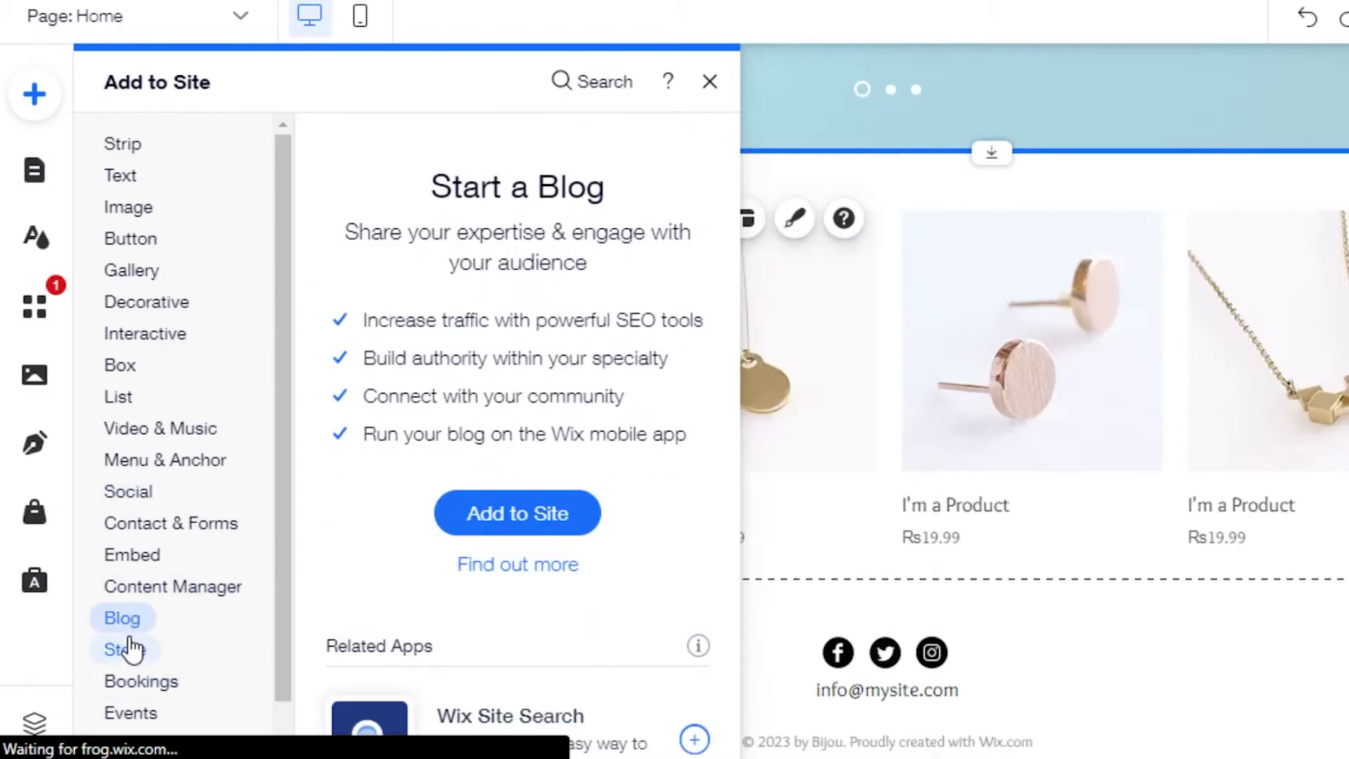
{"action": "left_click", "coordinate": [126, 652]}
{"action": "left_click", "coordinate": [416, 143]}
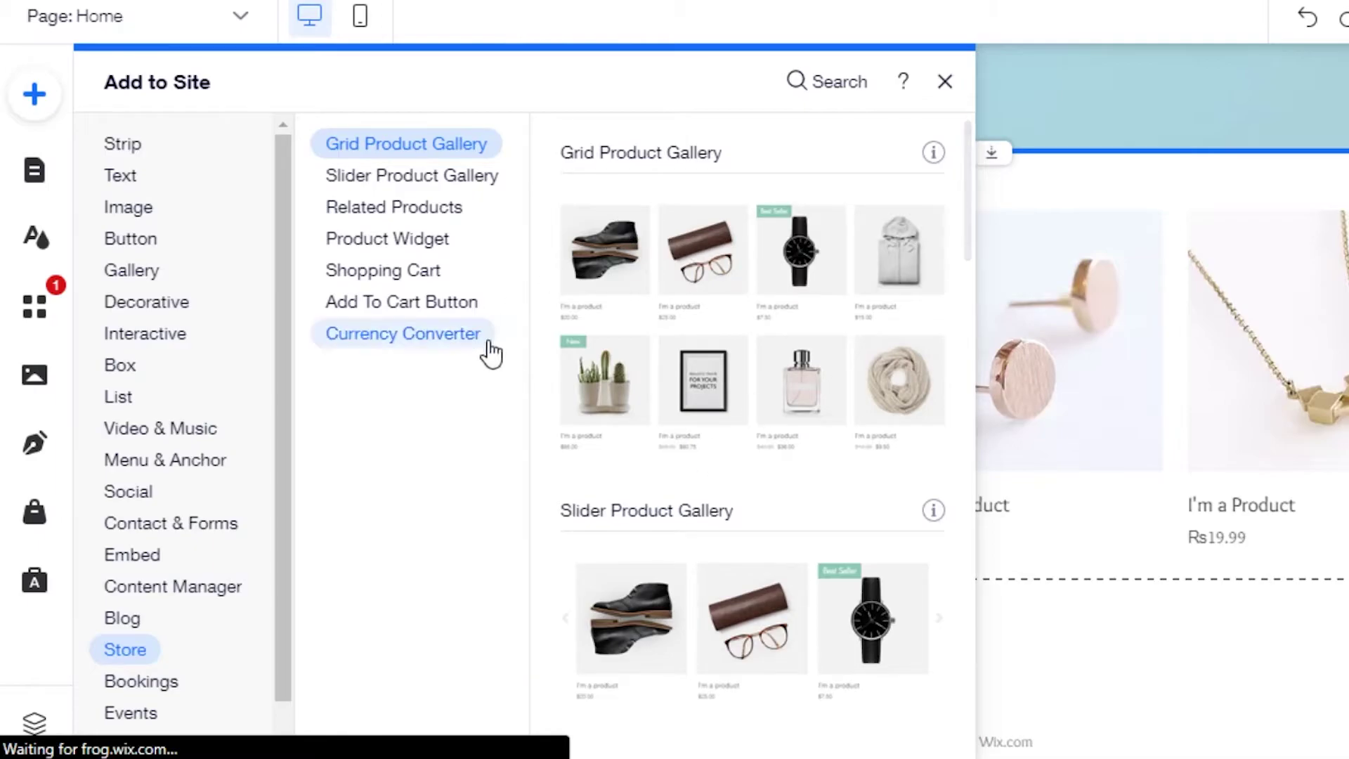
{"action": "left_click", "coordinate": [400, 179]}
{"action": "left_click", "coordinate": [399, 241]}
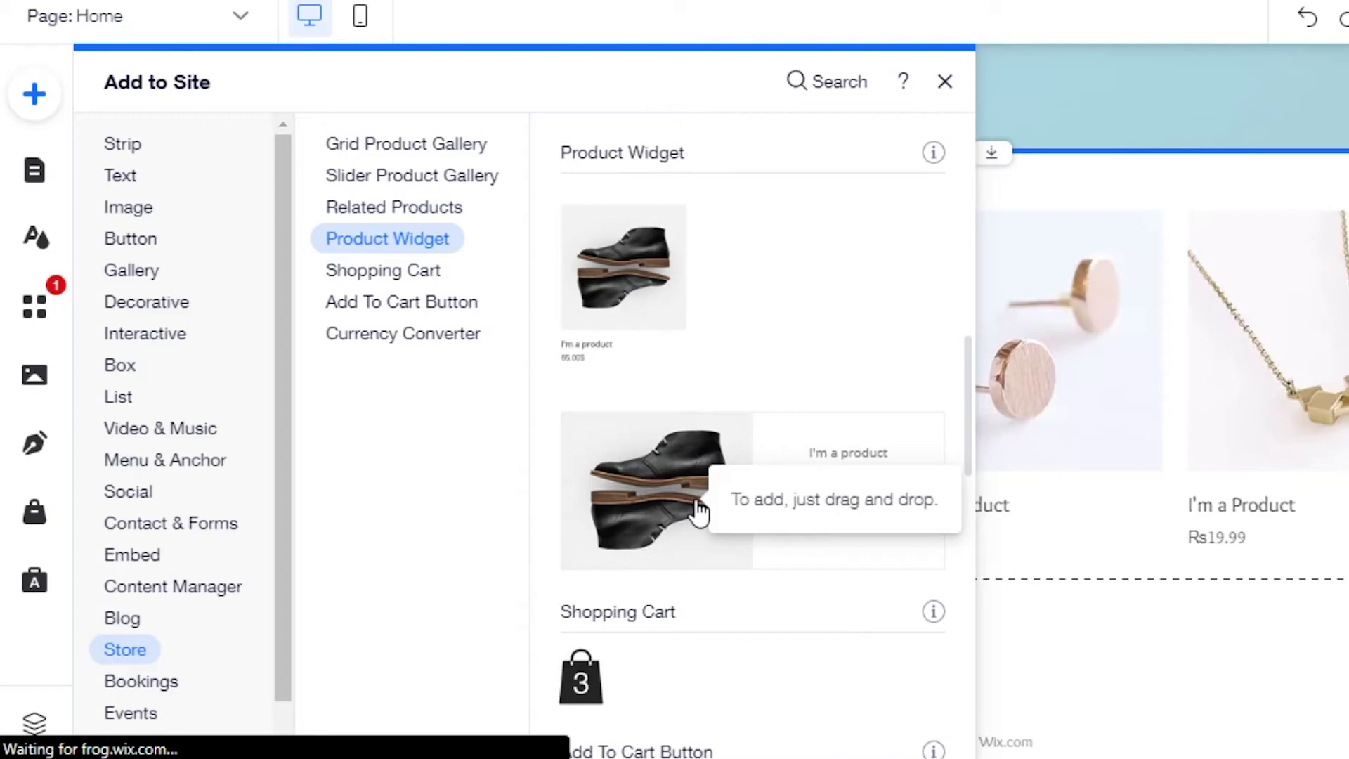
Step: Drop a Product Widget onto Home, resize it to 471×247 and centre it below the slider gallery
{"action": "left_click_drag", "start_coordinate": [602, 526], "coordinate": [602, 584]}
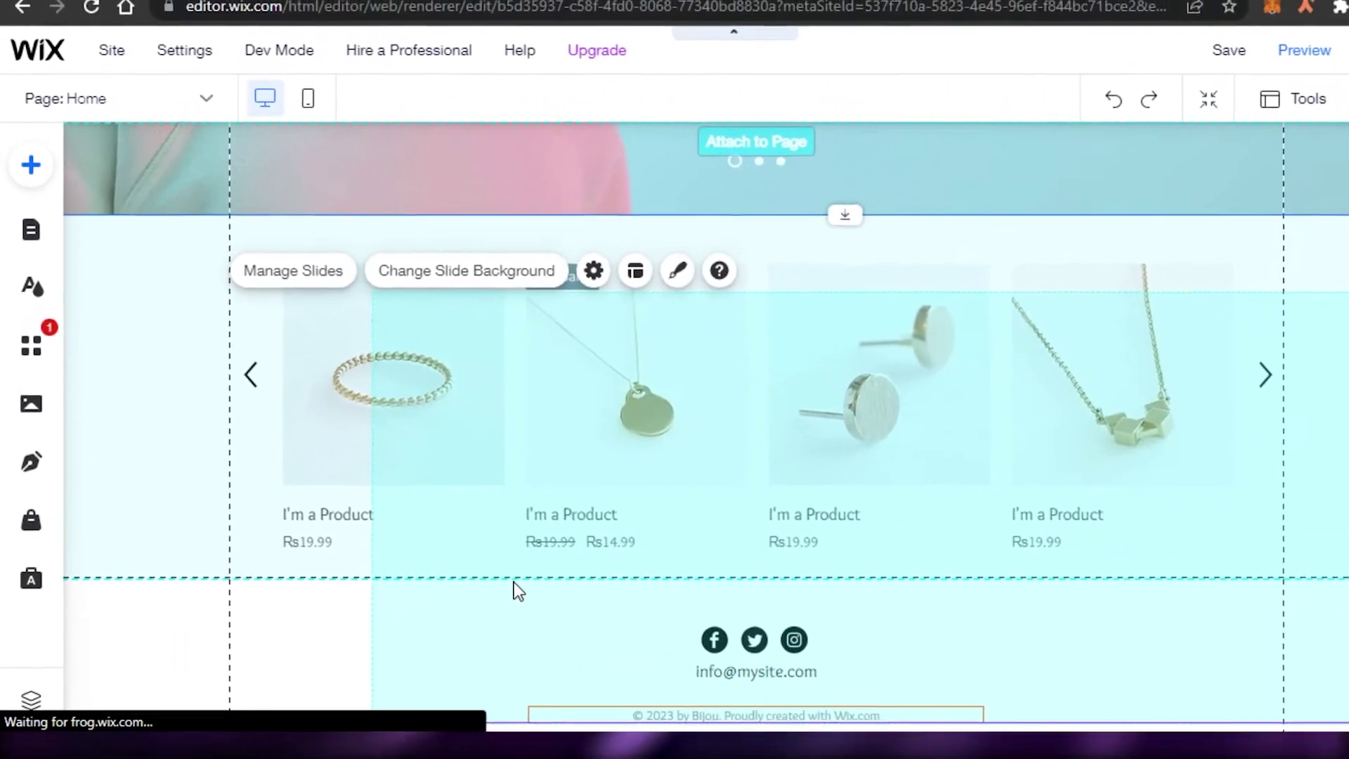
{"action": "left_click_drag", "start_coordinate": [512, 582], "coordinate": [512, 591]}
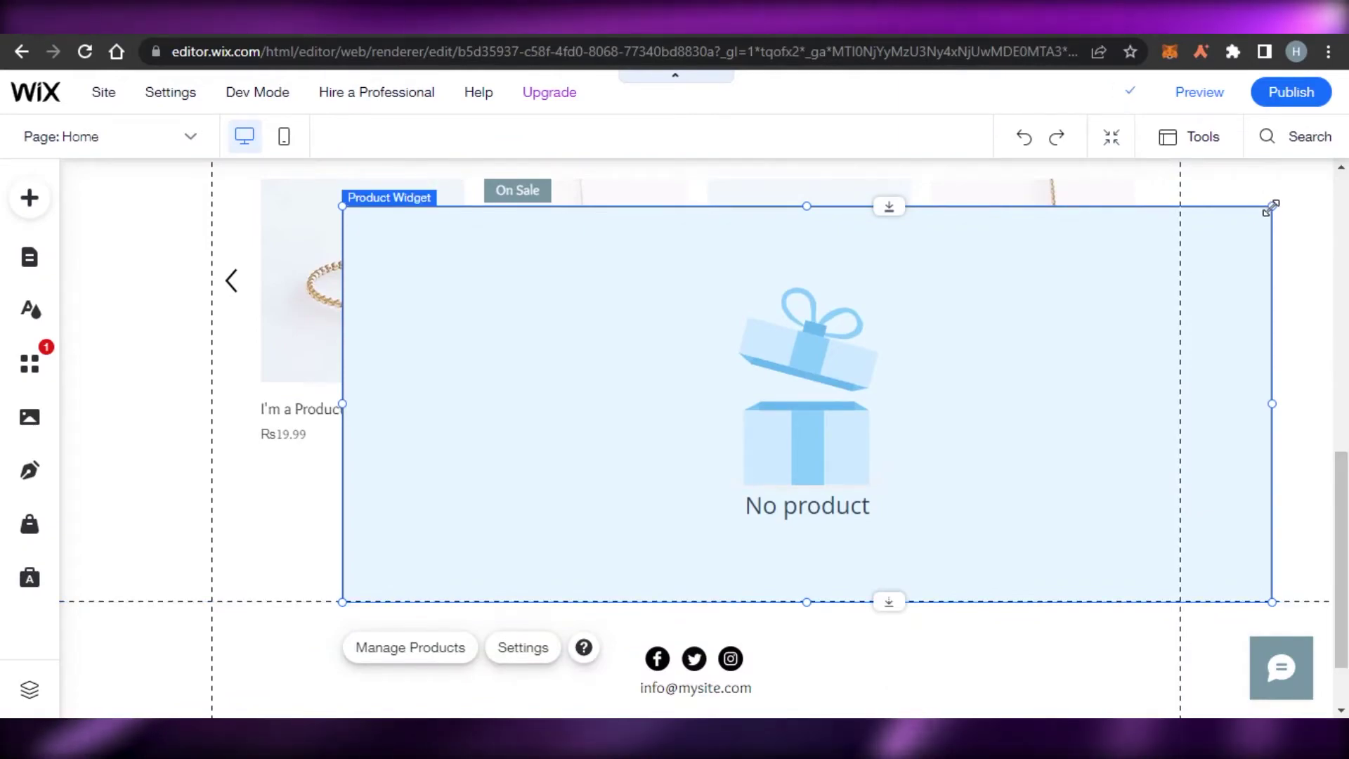
{"action": "left_click_drag", "start_coordinate": [1269, 205], "coordinate": [805, 358]}
{"action": "left_click_drag", "start_coordinate": [687, 515], "coordinate": [658, 575]}
{"action": "mouse_move", "coordinate": [715, 537]}
{"action": "left_mouse_down"}
{"action": "mouse_move", "coordinate": [717, 557]}
{"action": "mouse_move", "coordinate": [716, 534]}
{"action": "left_mouse_up"}
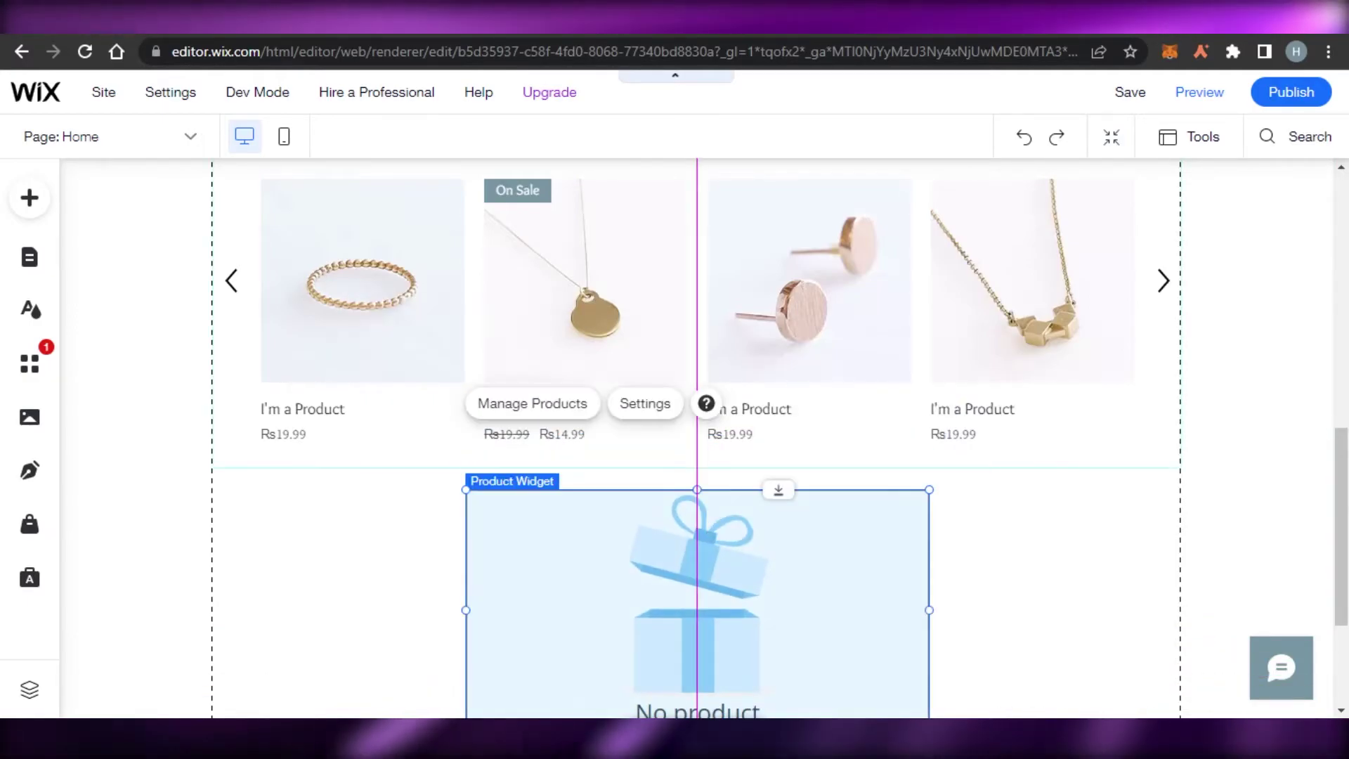
{"action": "scroll", "coordinate": [321, 529], "scroll_direction": "down", "scroll_amount": 3}
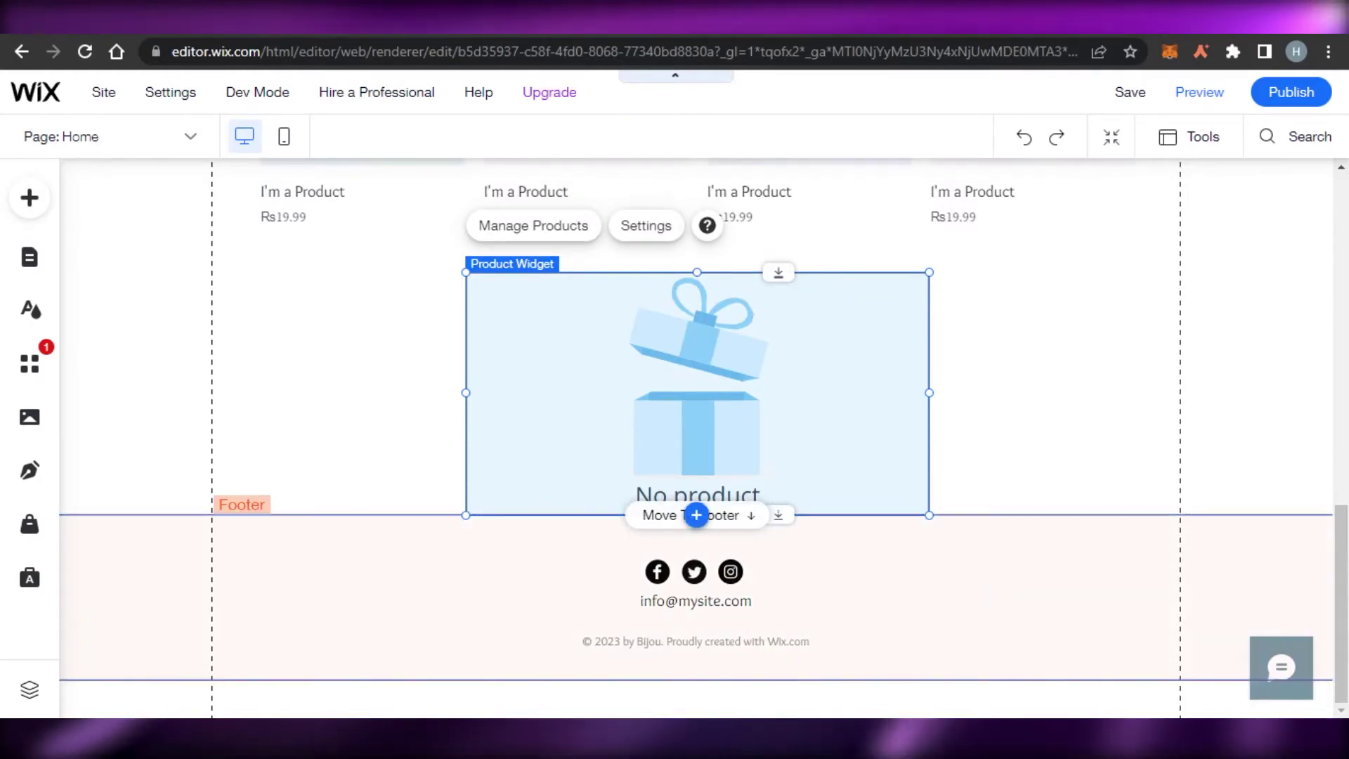
{"action": "scroll", "coordinate": [298, 361], "scroll_direction": "up", "scroll_amount": 5}
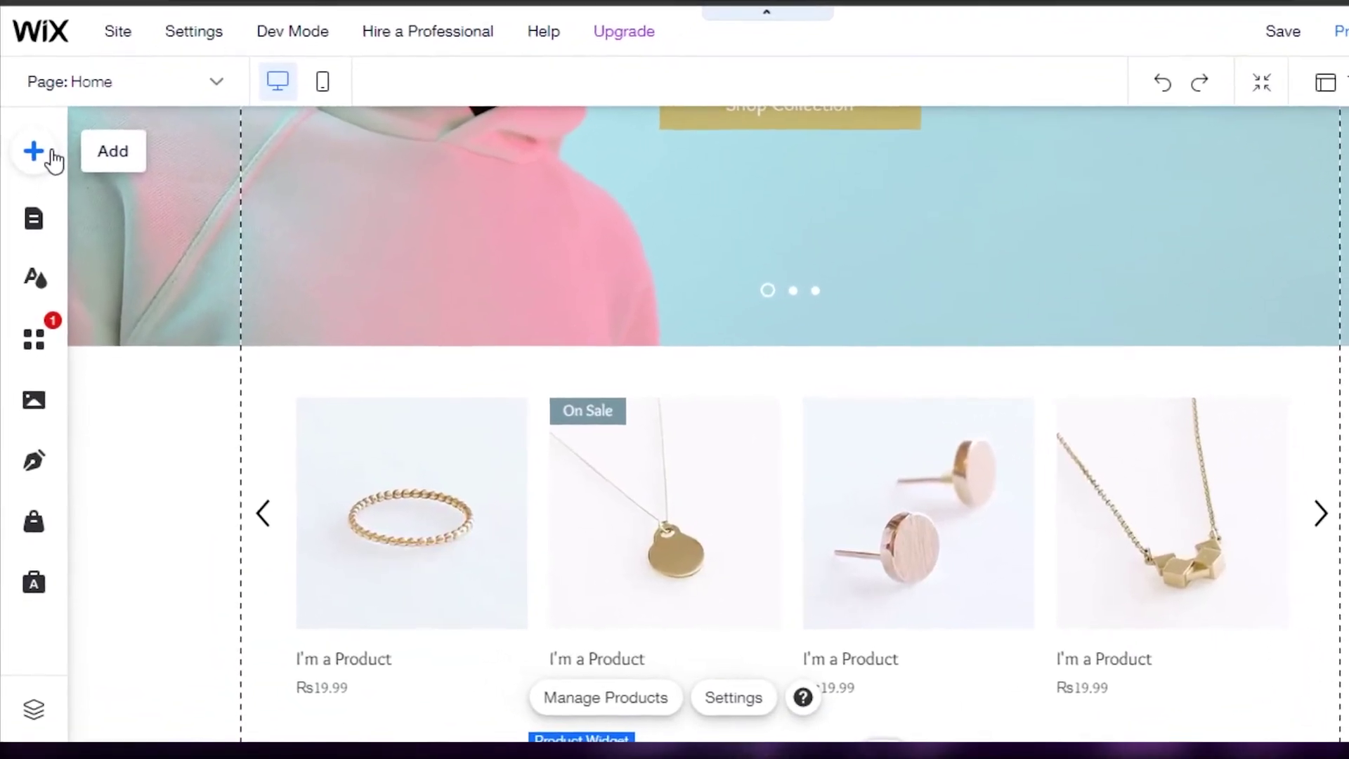
Step: Place a Store Currency Converter (PKR) on the Home page, right of the product widget
{"action": "left_click", "coordinate": [30, 186]}
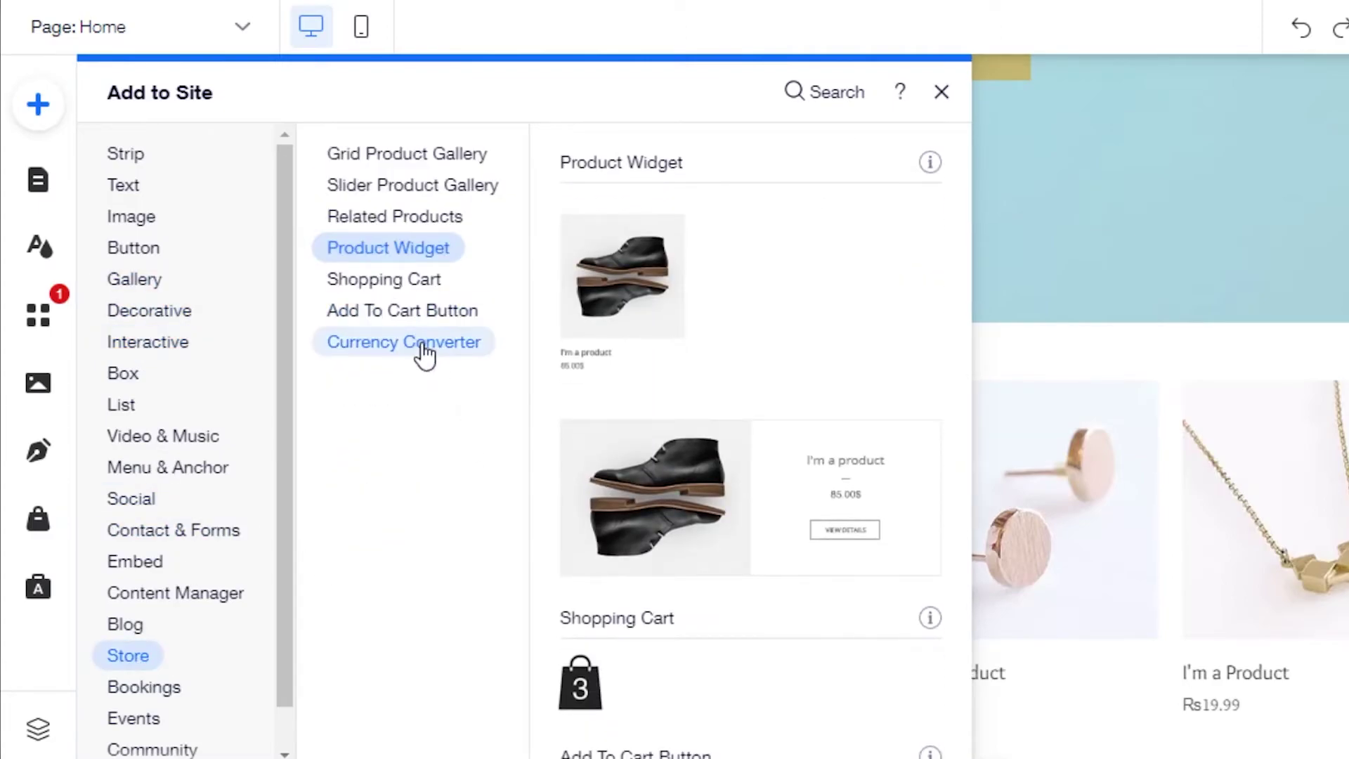
{"action": "left_click", "coordinate": [423, 344]}
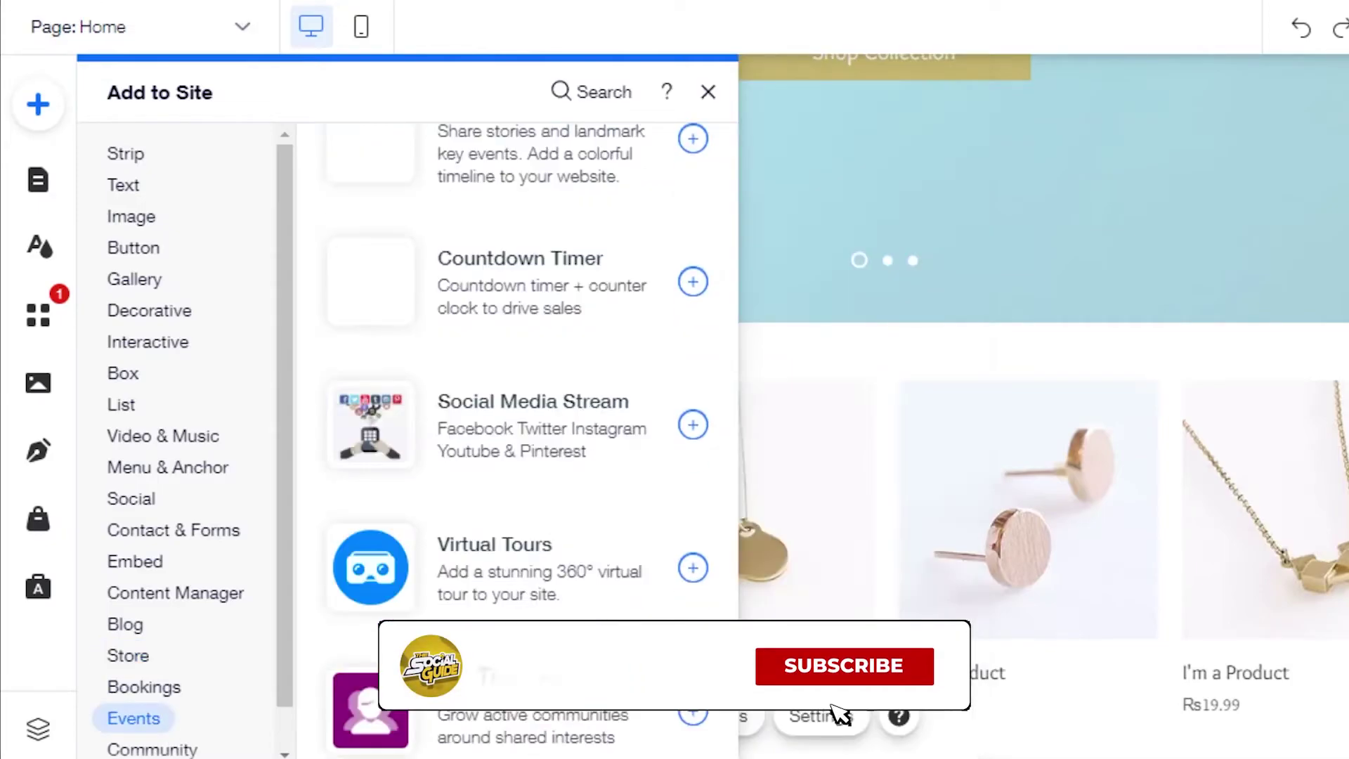
{"action": "left_click_drag", "start_coordinate": [680, 232], "coordinate": [973, 341]}
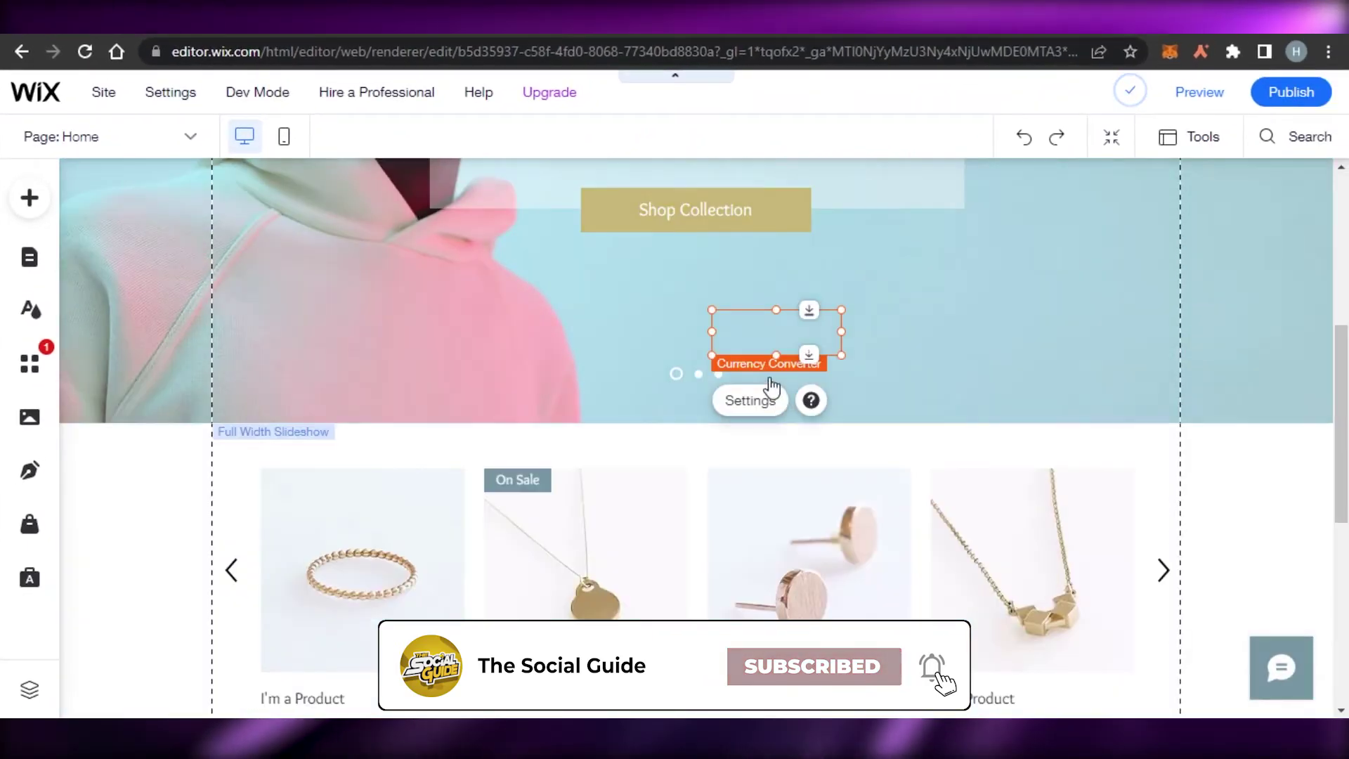
{"action": "left_click_drag", "start_coordinate": [771, 385], "coordinate": [1039, 433]}
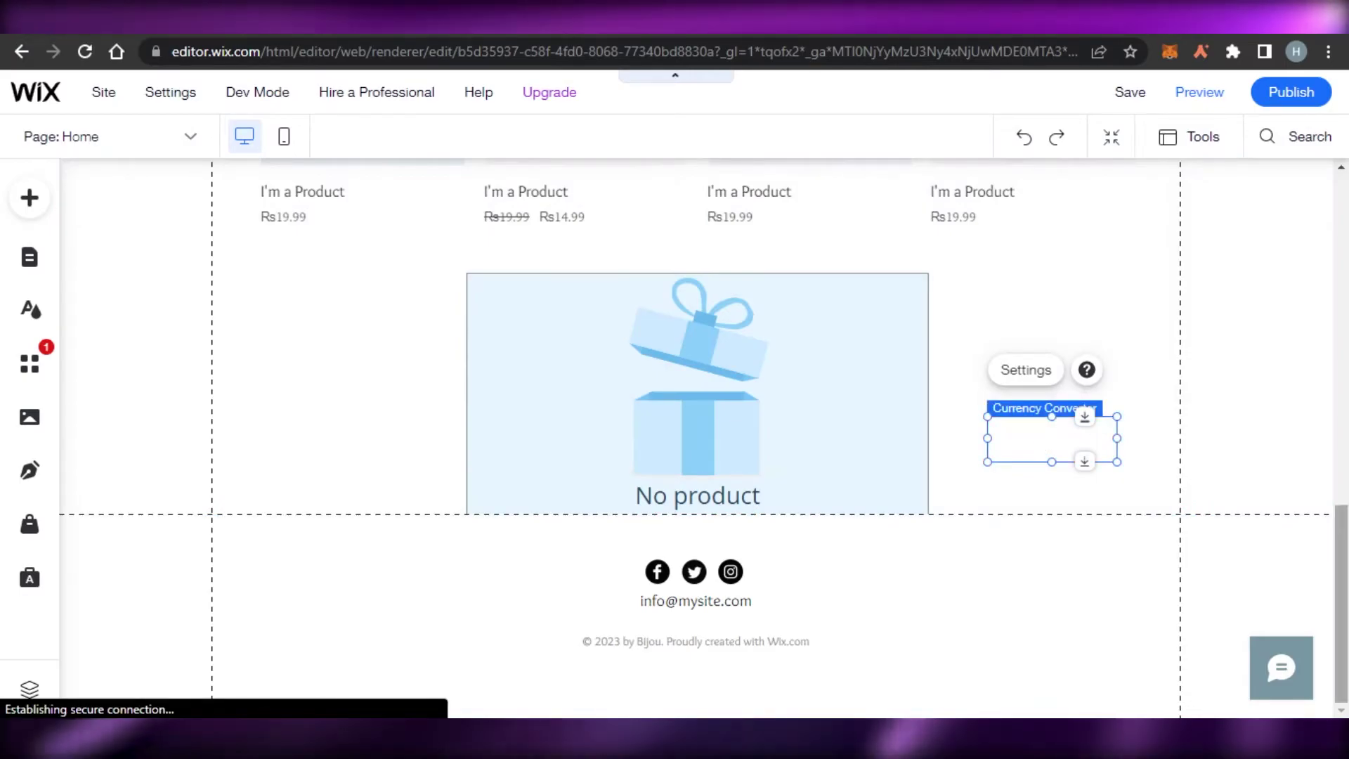
{"action": "scroll", "coordinate": [433, 447], "scroll_direction": "up", "scroll_amount": 6}
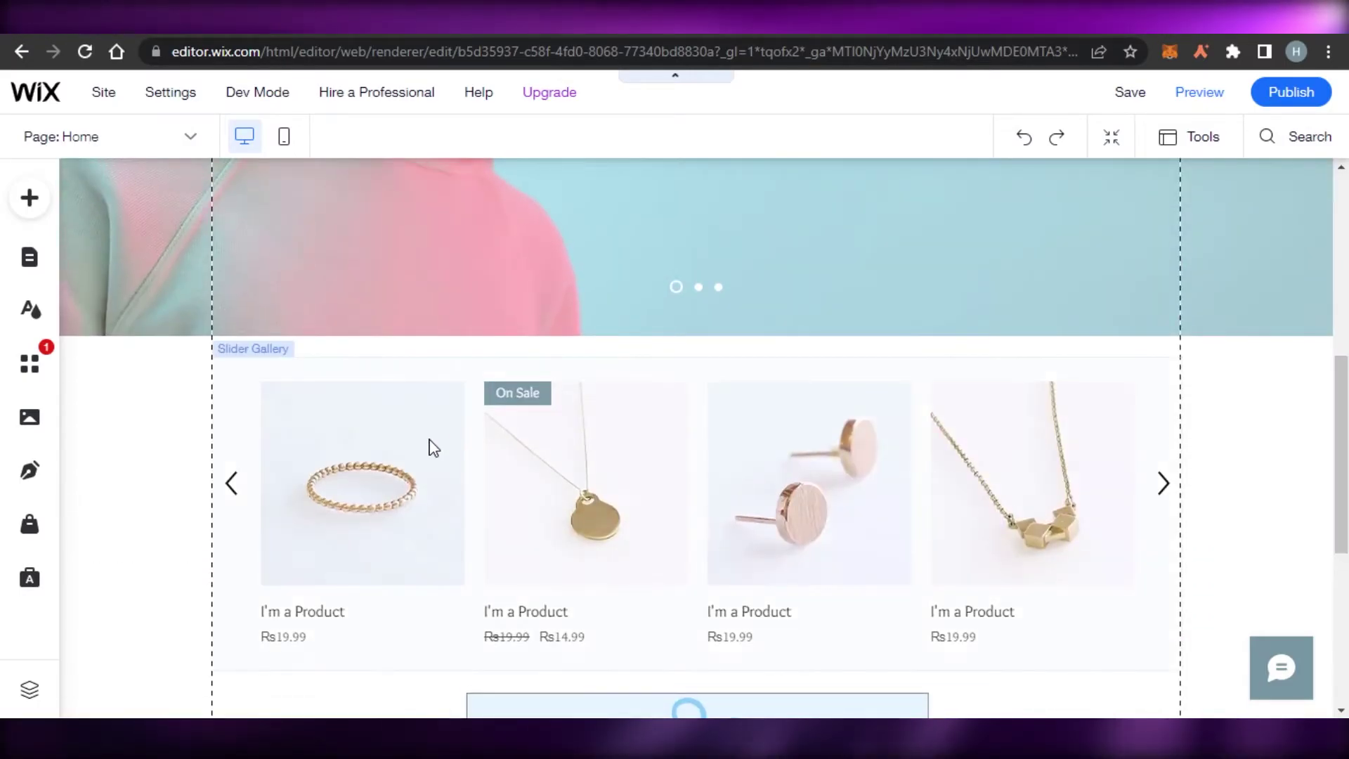
Step: Open the store's products and go to Find Products to Sell, showing Modalyst and Printful
{"action": "left_click", "coordinate": [330, 482]}
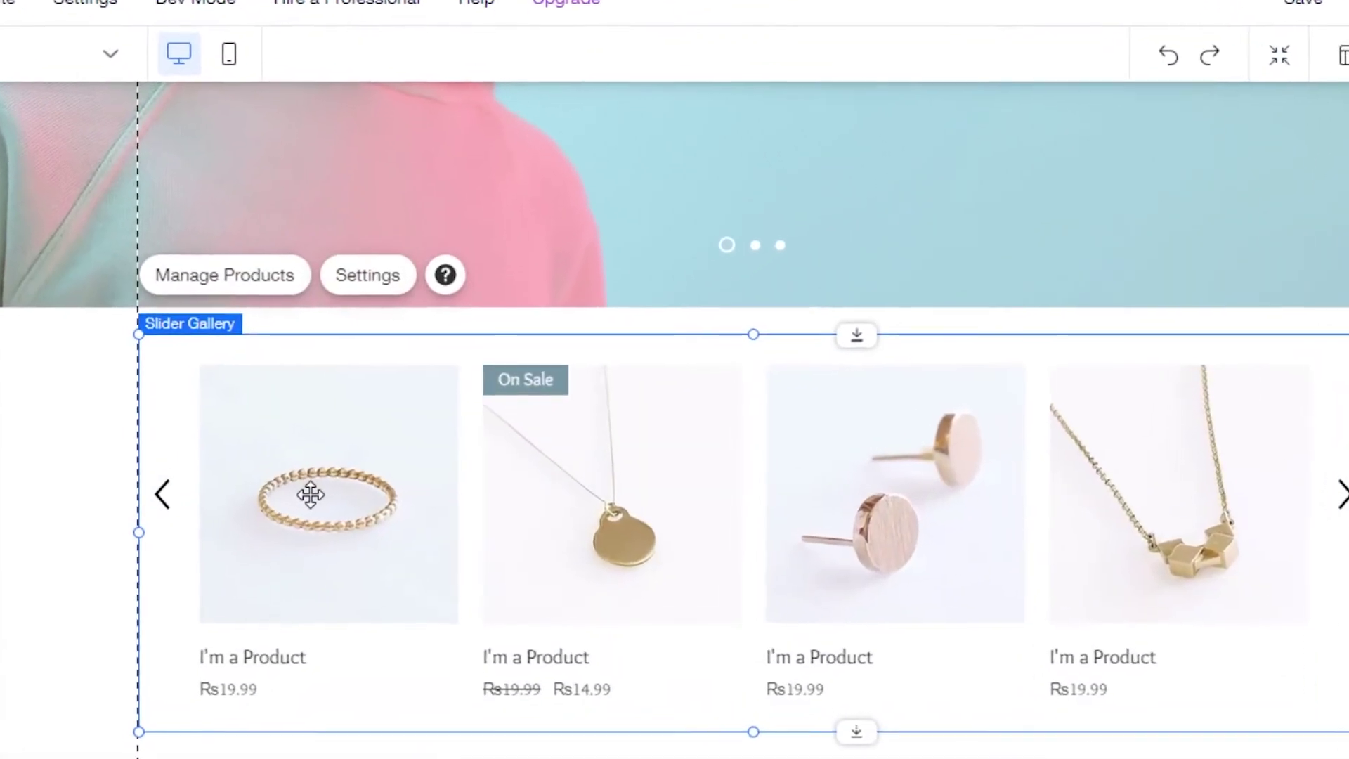
{"action": "left_click", "coordinate": [239, 273]}
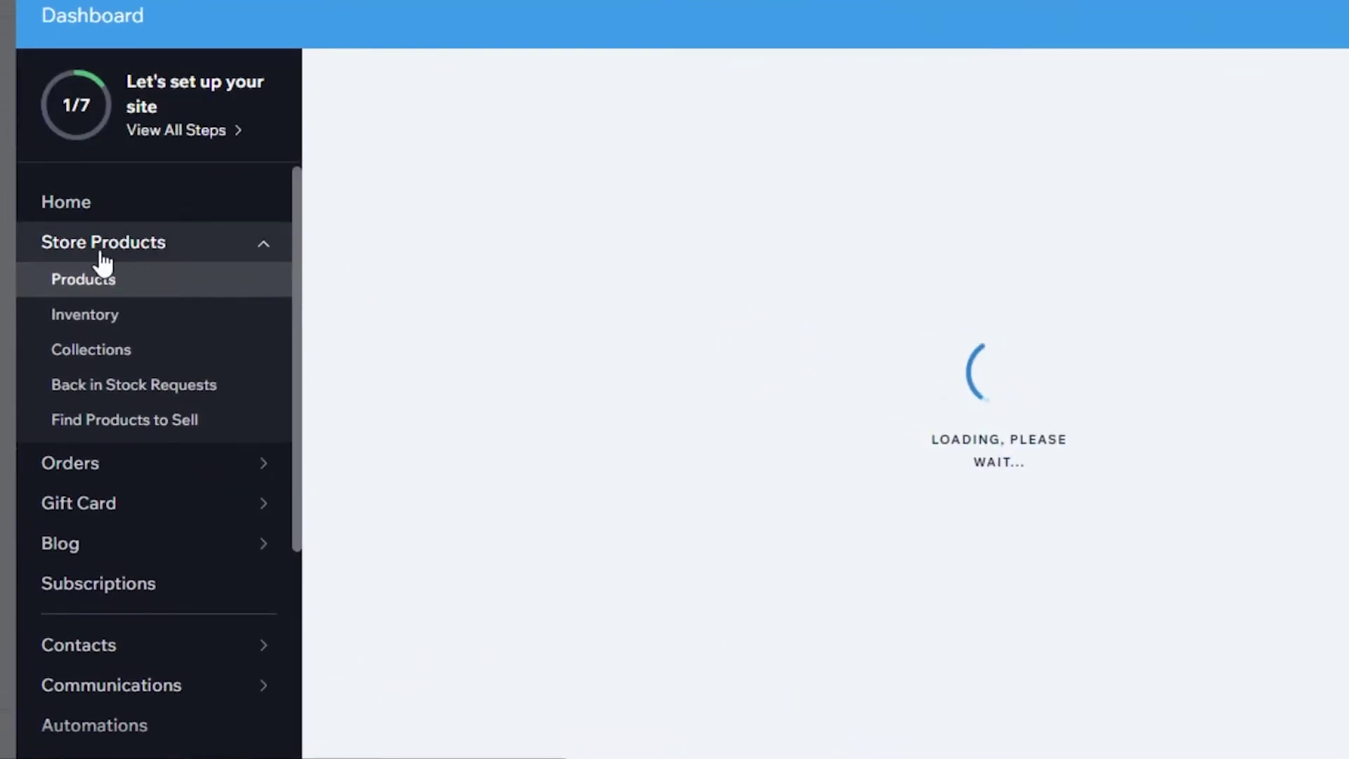
{"action": "mouse_move", "coordinate": [100, 287]}
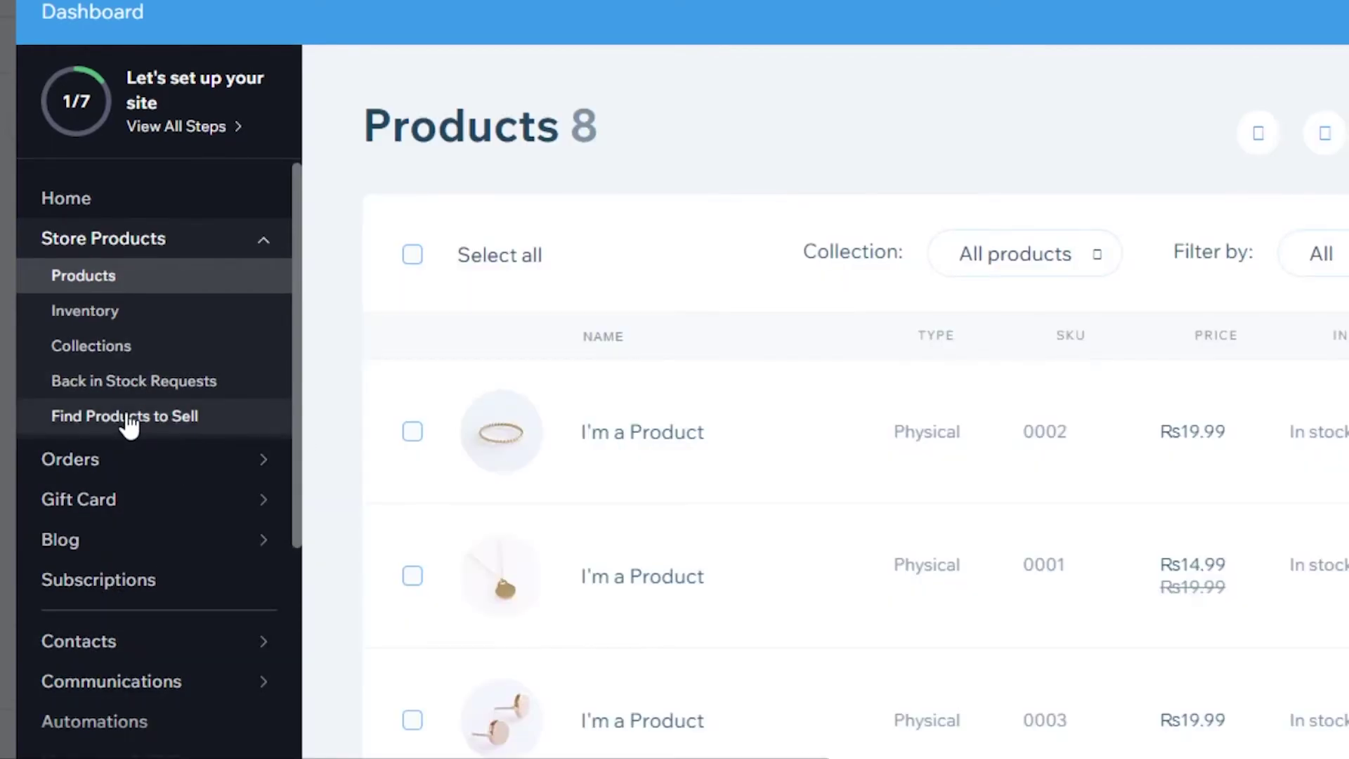
{"action": "left_click", "coordinate": [128, 417]}
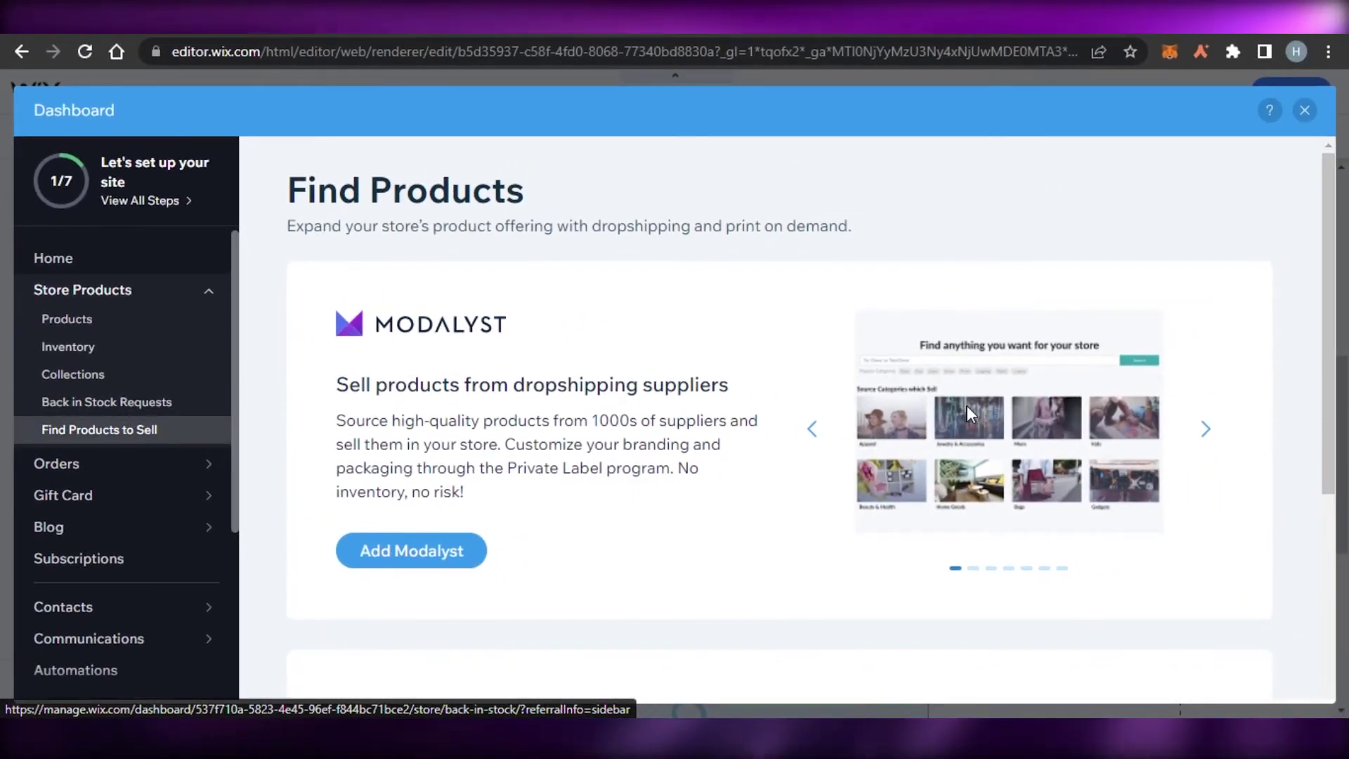
{"action": "left_click_drag", "start_coordinate": [1326, 221], "coordinate": [1335, 196]}
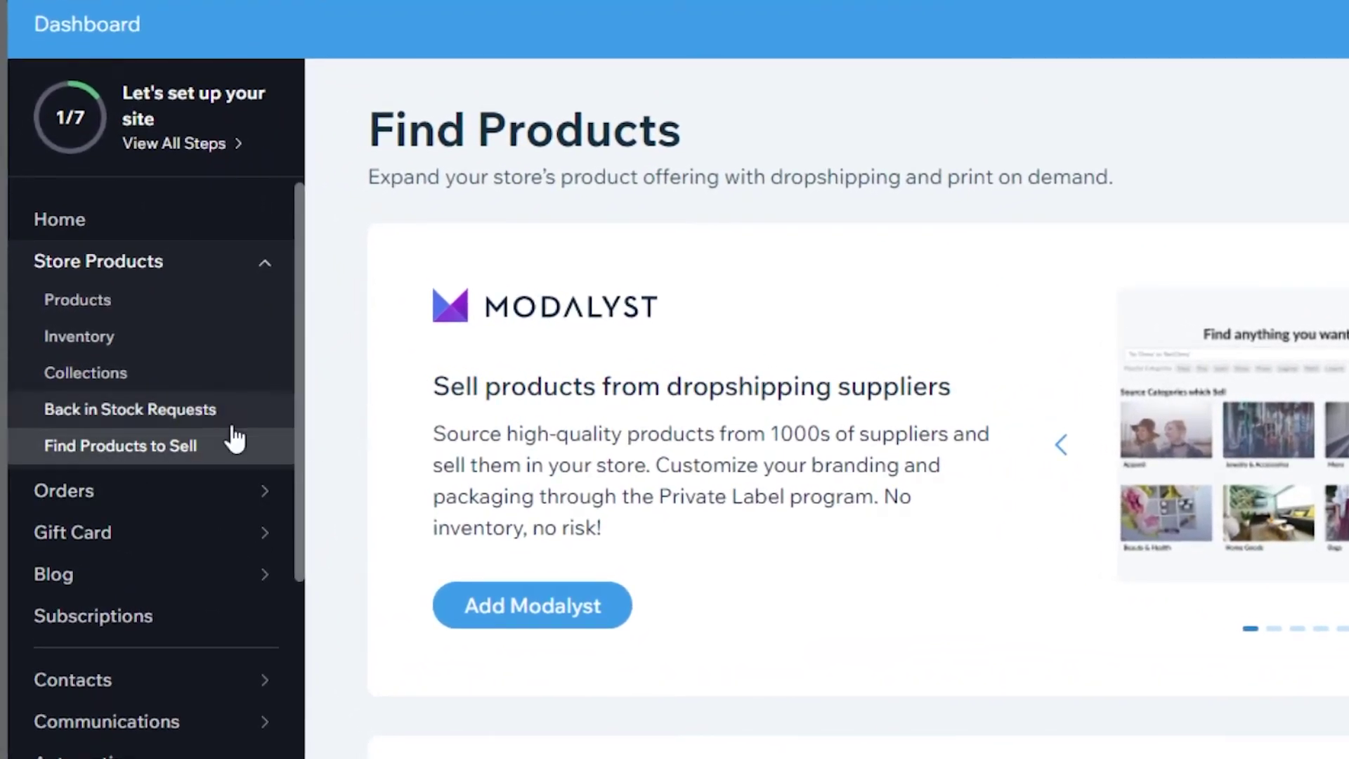
Step: Check the first item's stock status in Inventory, then return to the eight-product list
{"action": "left_click", "coordinate": [83, 348]}
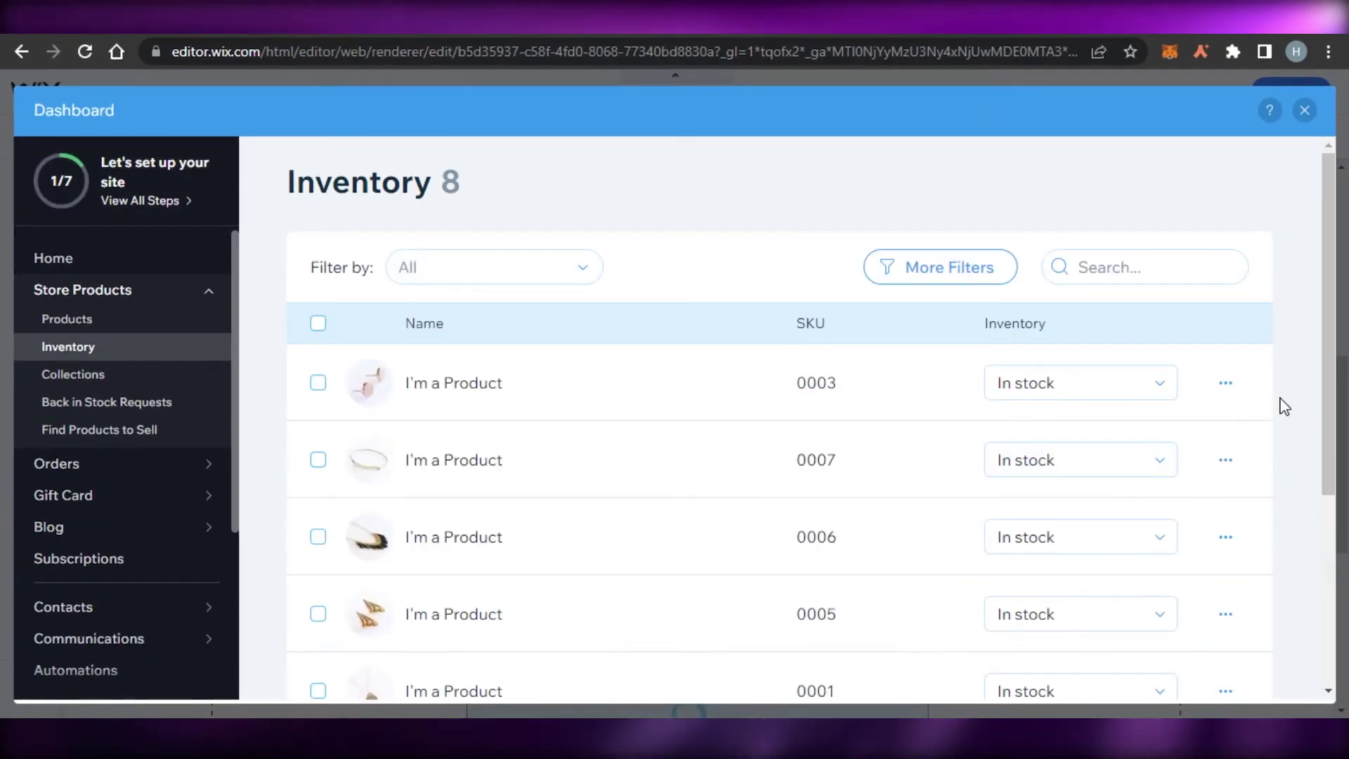
{"action": "left_click_drag", "start_coordinate": [1335, 322], "coordinate": [1335, 166]}
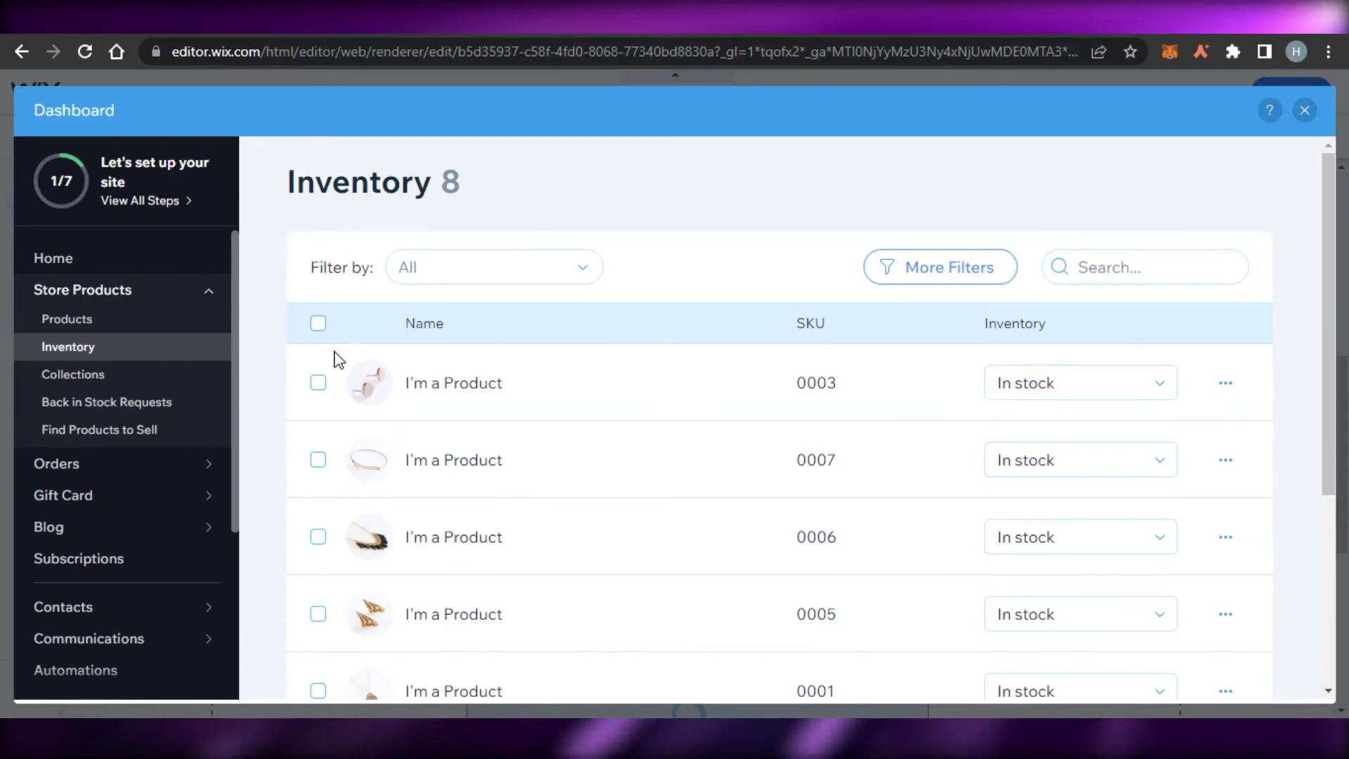
{"action": "left_click", "coordinate": [1138, 399]}
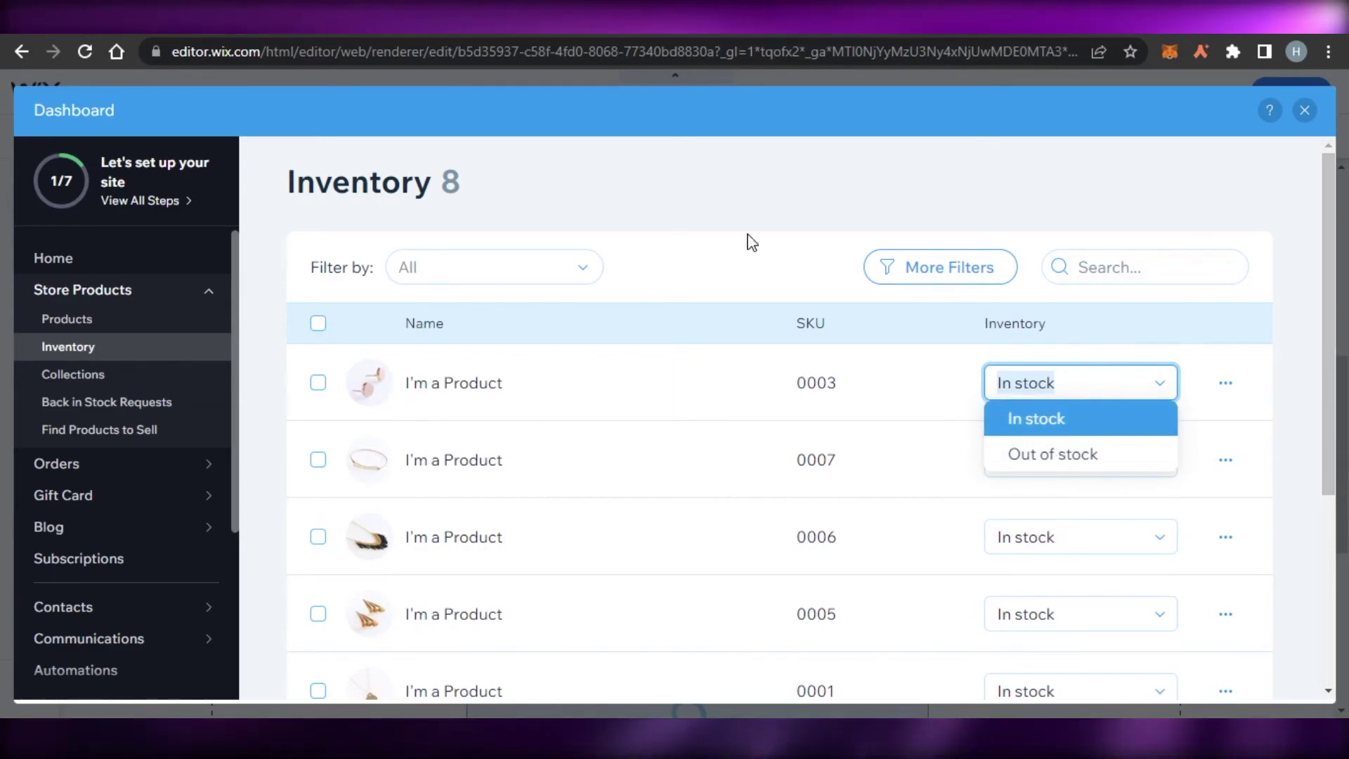
{"action": "left_click", "coordinate": [116, 324]}
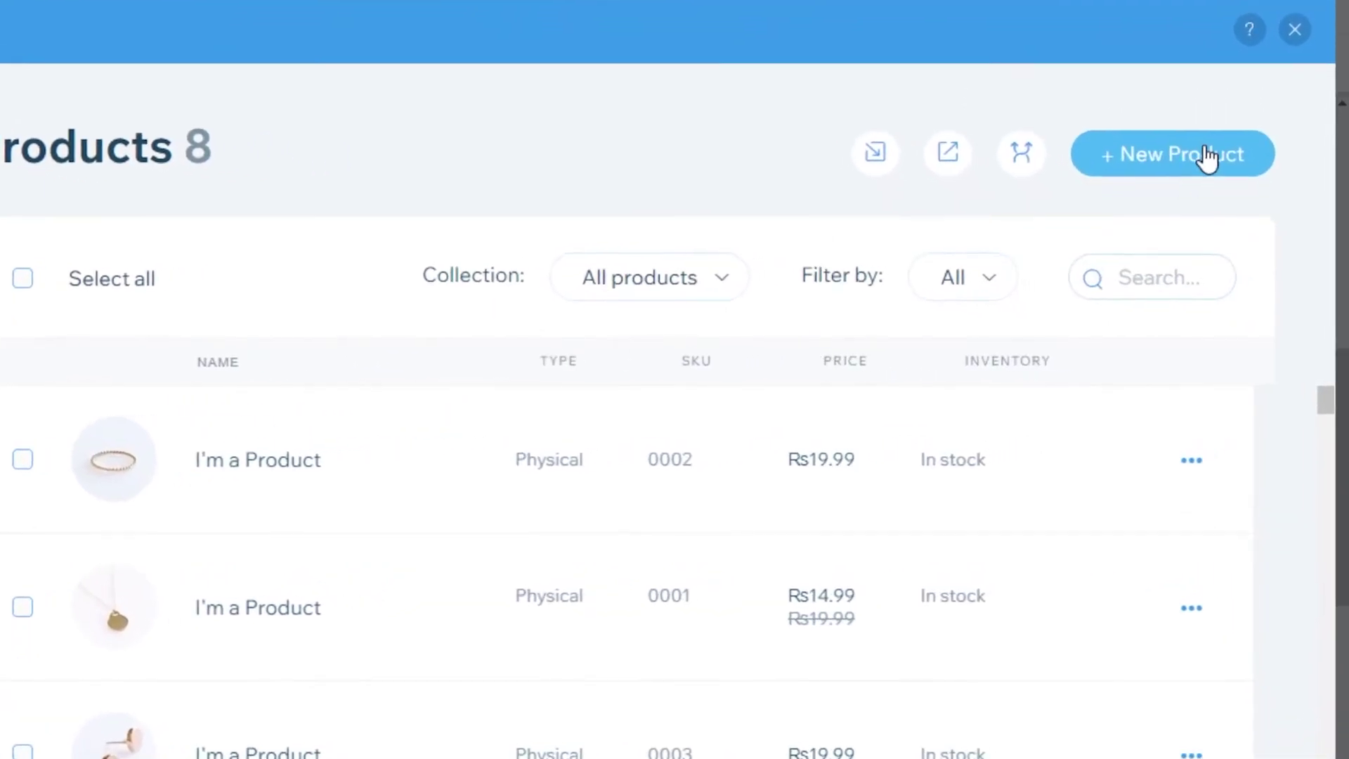
Step: Create a new physical product named 'Classic Pearl Earrings'
{"action": "left_click", "coordinate": [1207, 156]}
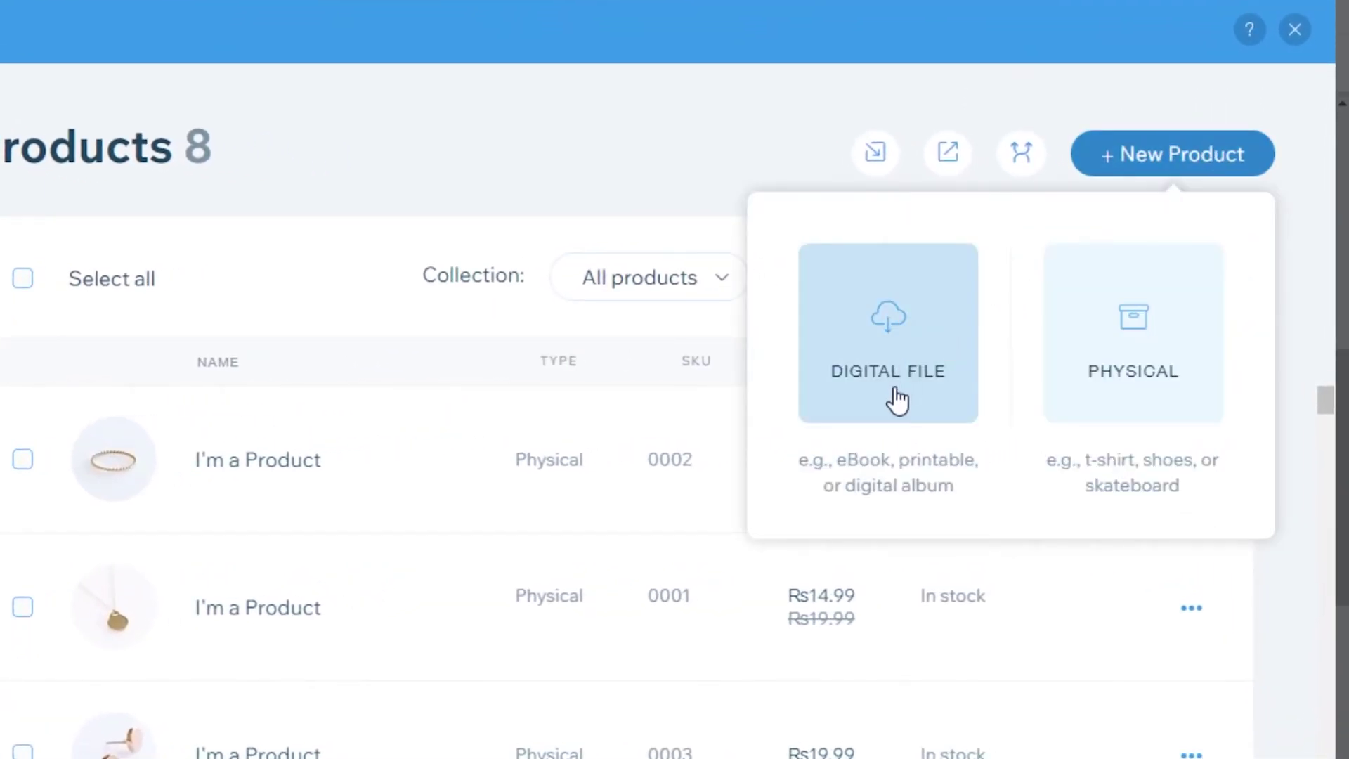
{"action": "left_click", "coordinate": [1150, 357]}
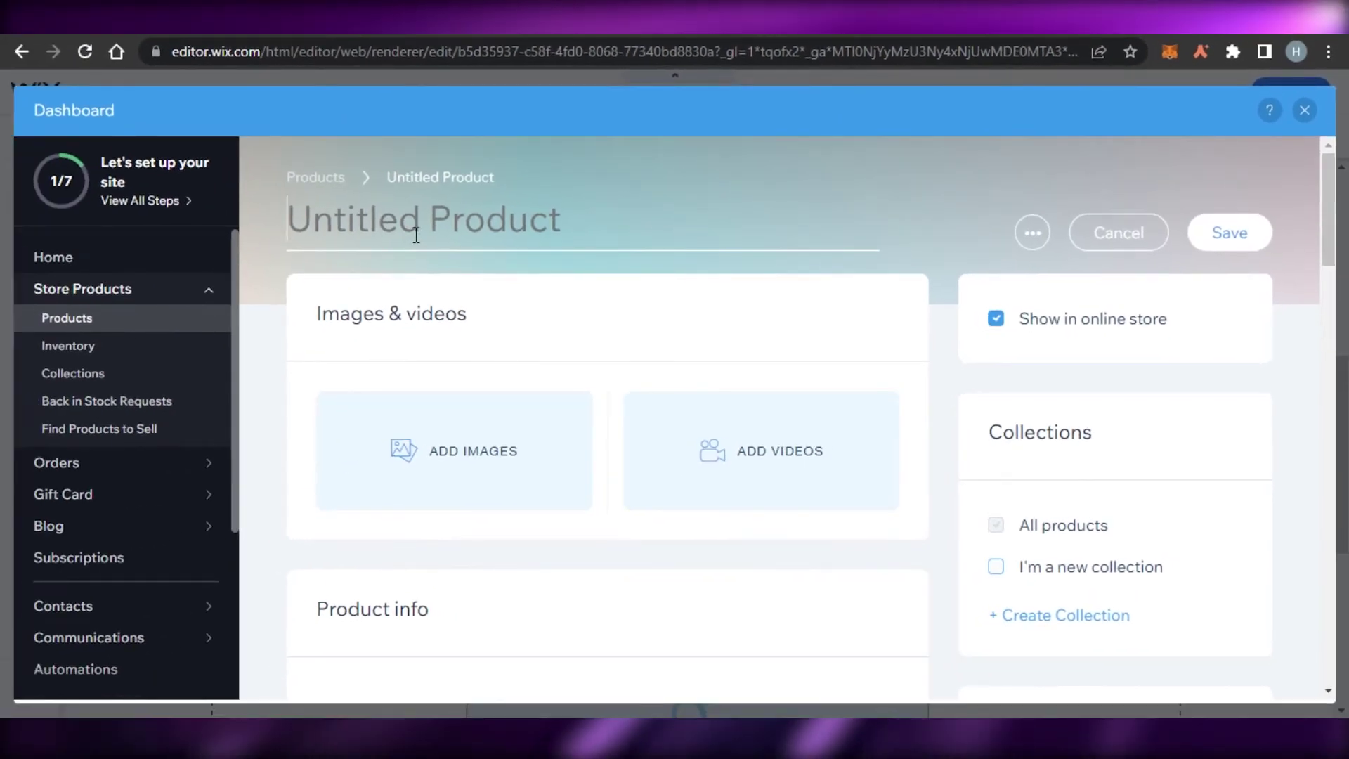
{"action": "type", "text": "Classic Pearl Earrings"}
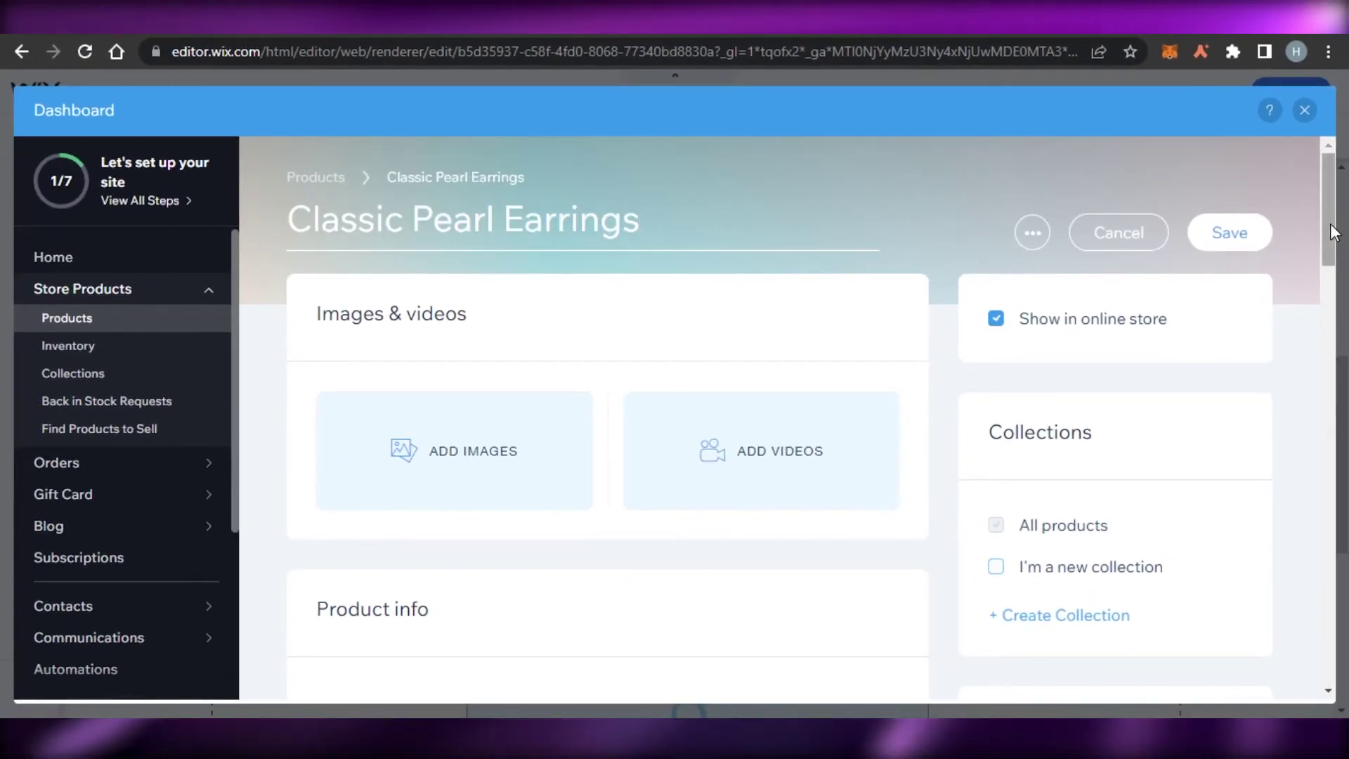
{"action": "scroll", "coordinate": [1333, 231], "scroll_direction": "down", "scroll_amount": 3}
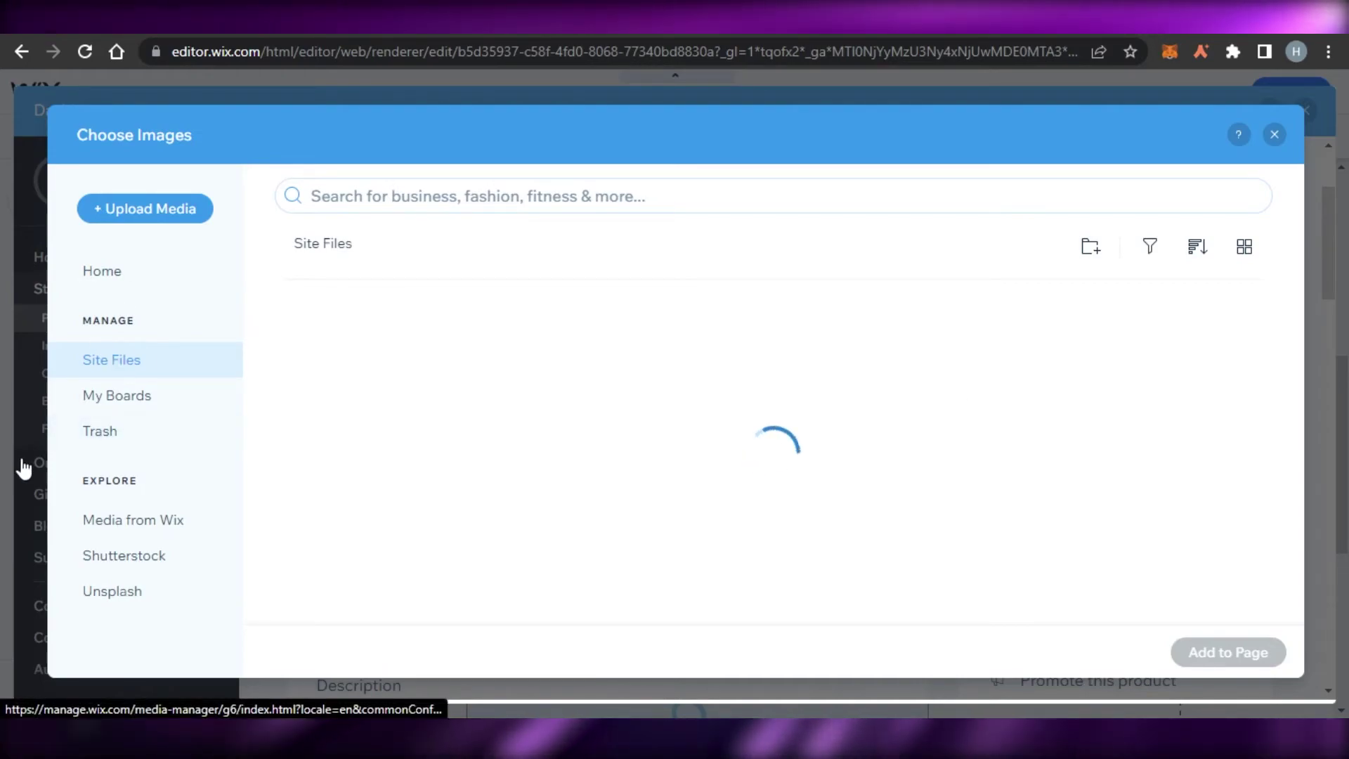
Step: Browse the Media from Wix stock images, then close the picker and return to Price
{"action": "left_click", "coordinate": [111, 528]}
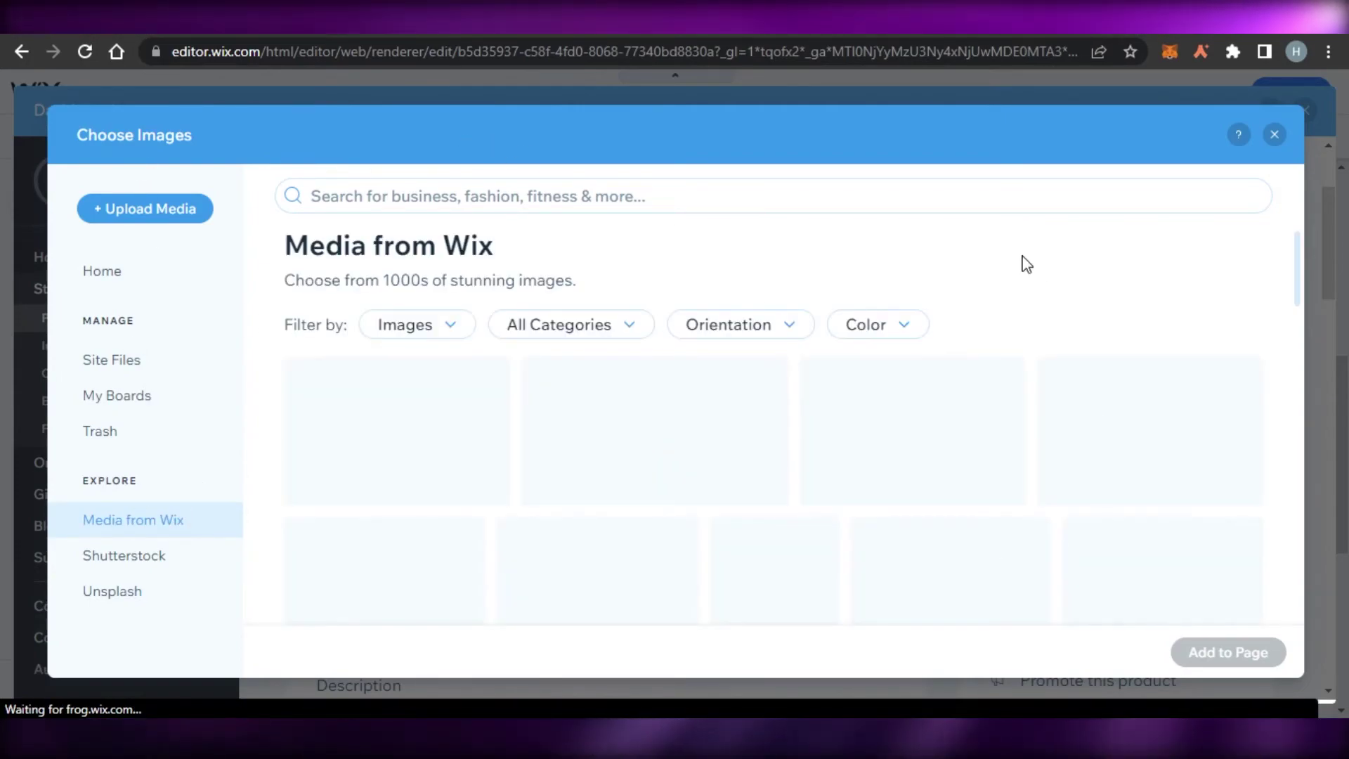
{"action": "key", "text": "Escape"}
{"action": "left_click_drag", "start_coordinate": [1334, 303], "coordinate": [1334, 438]}
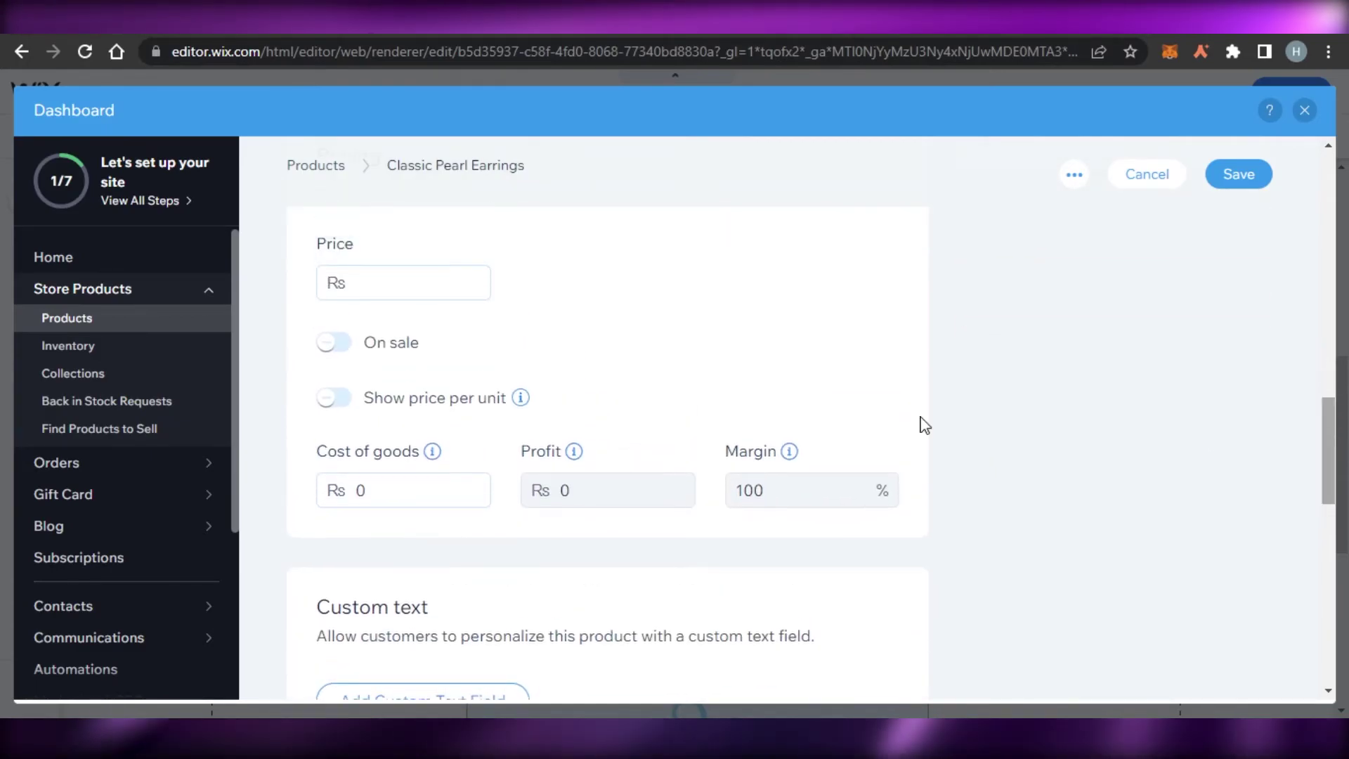
Step: Set the price to Rs 20 and the cost of goods to Rs 15
{"action": "left_click", "coordinate": [387, 290]}
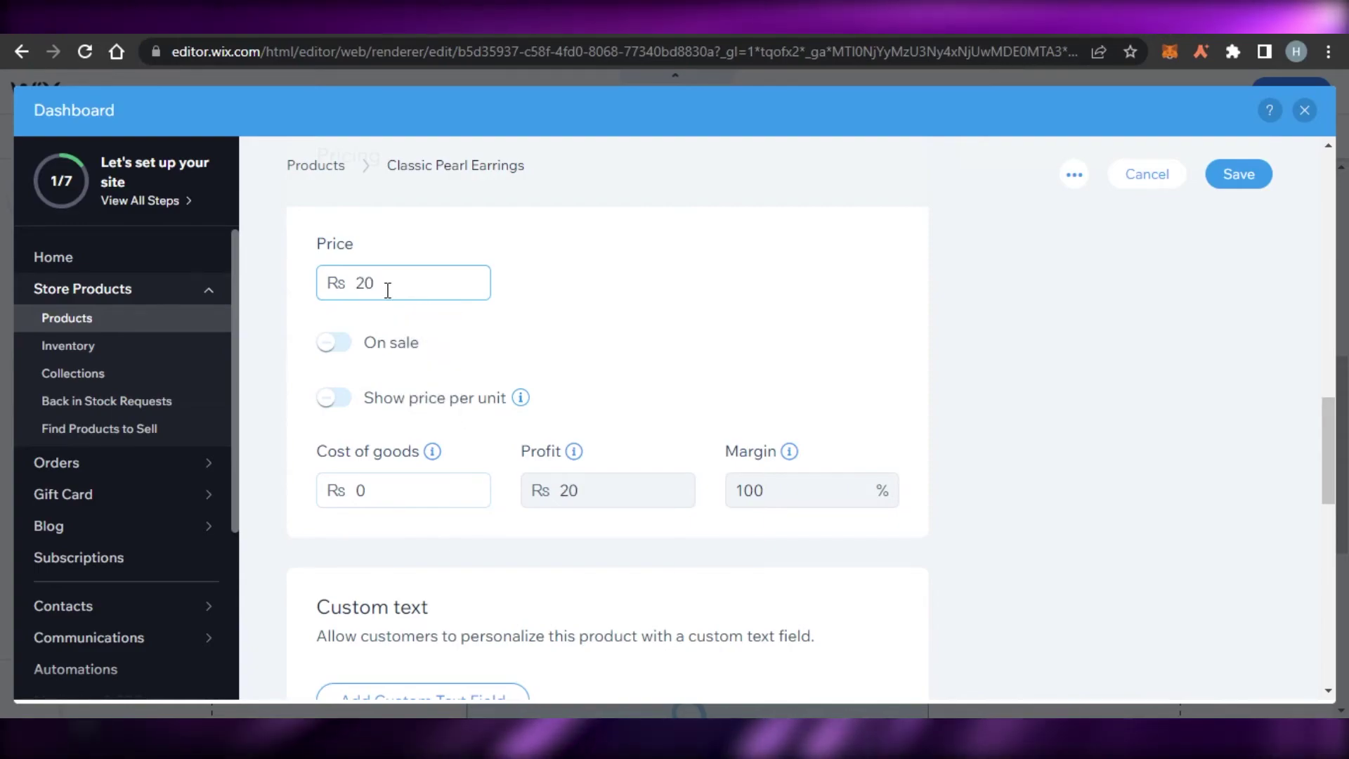
{"action": "left_click", "coordinate": [401, 499]}
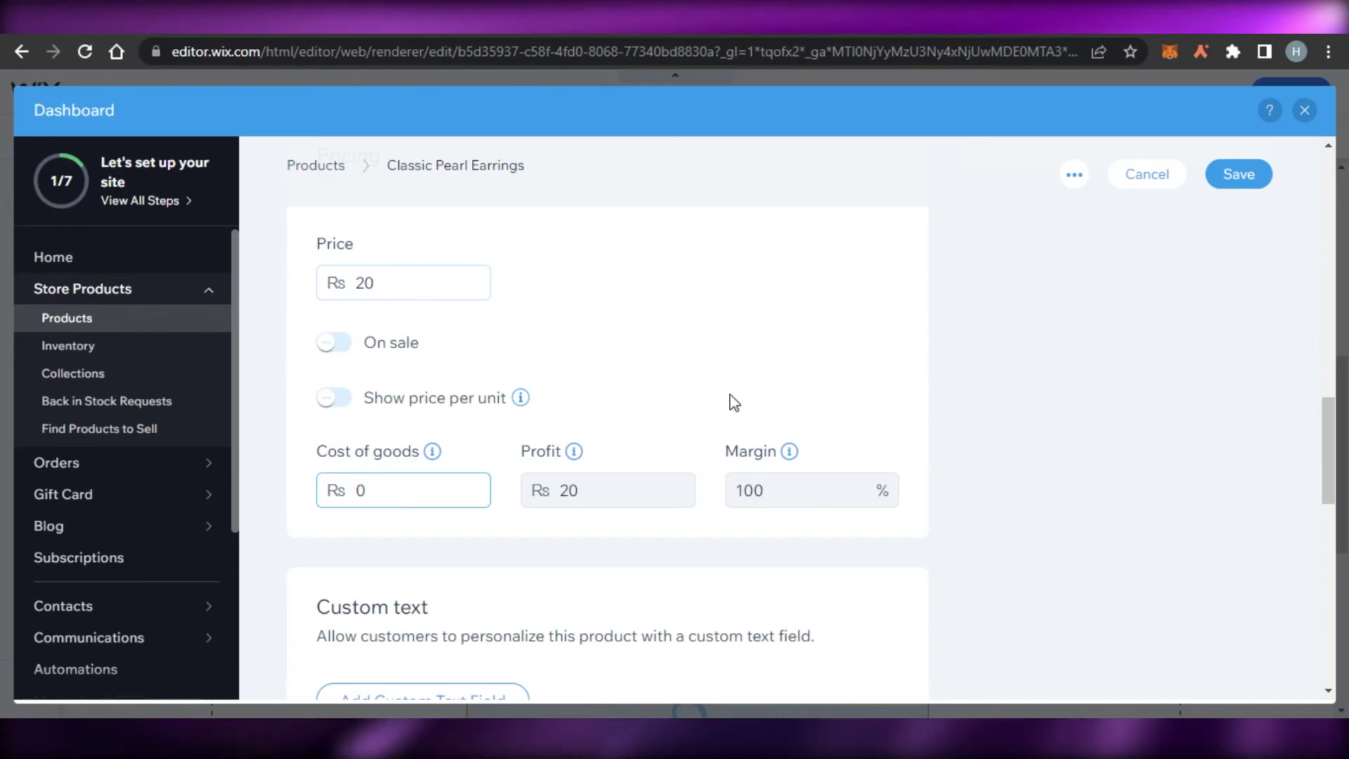
{"action": "left_click", "coordinate": [615, 498]}
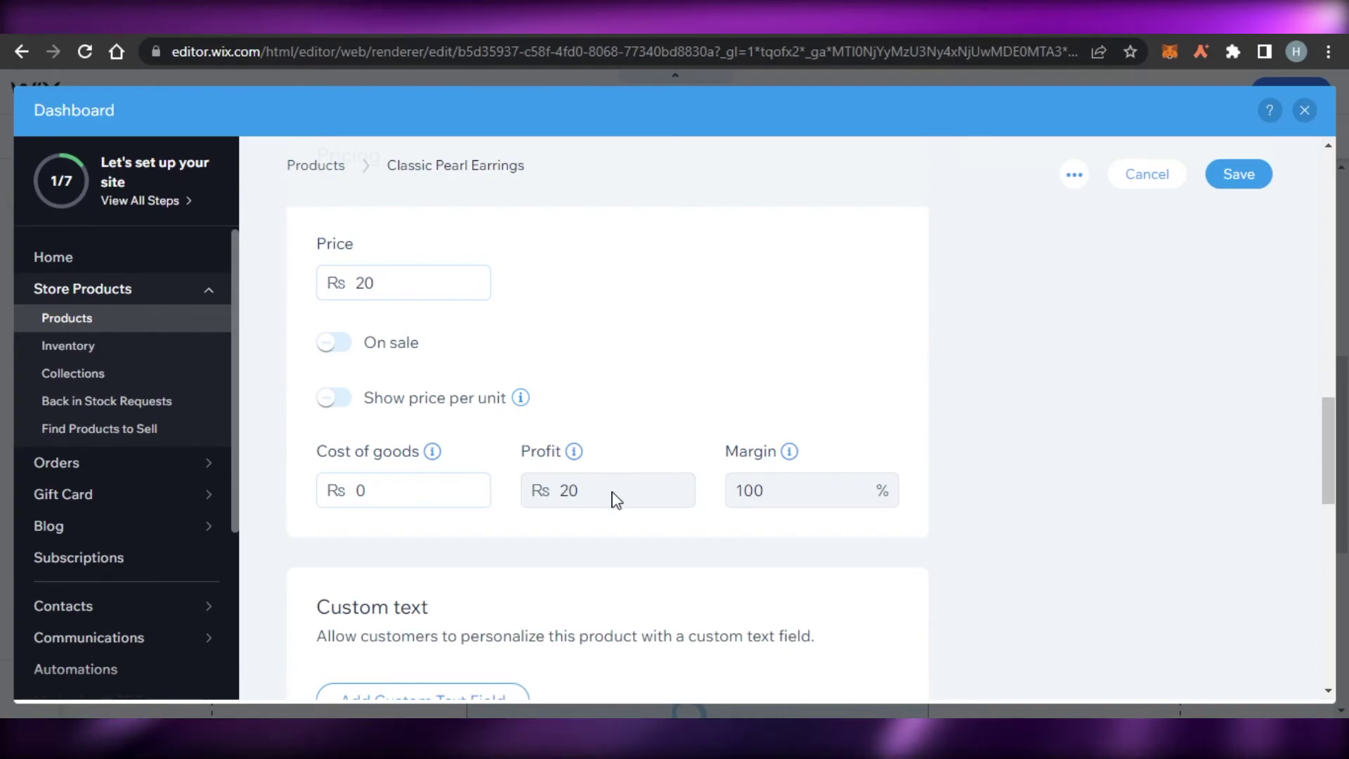
{"action": "left_click", "coordinate": [430, 499]}
{"action": "key", "text": "BackSpace"}
{"action": "type", "text": "15"}
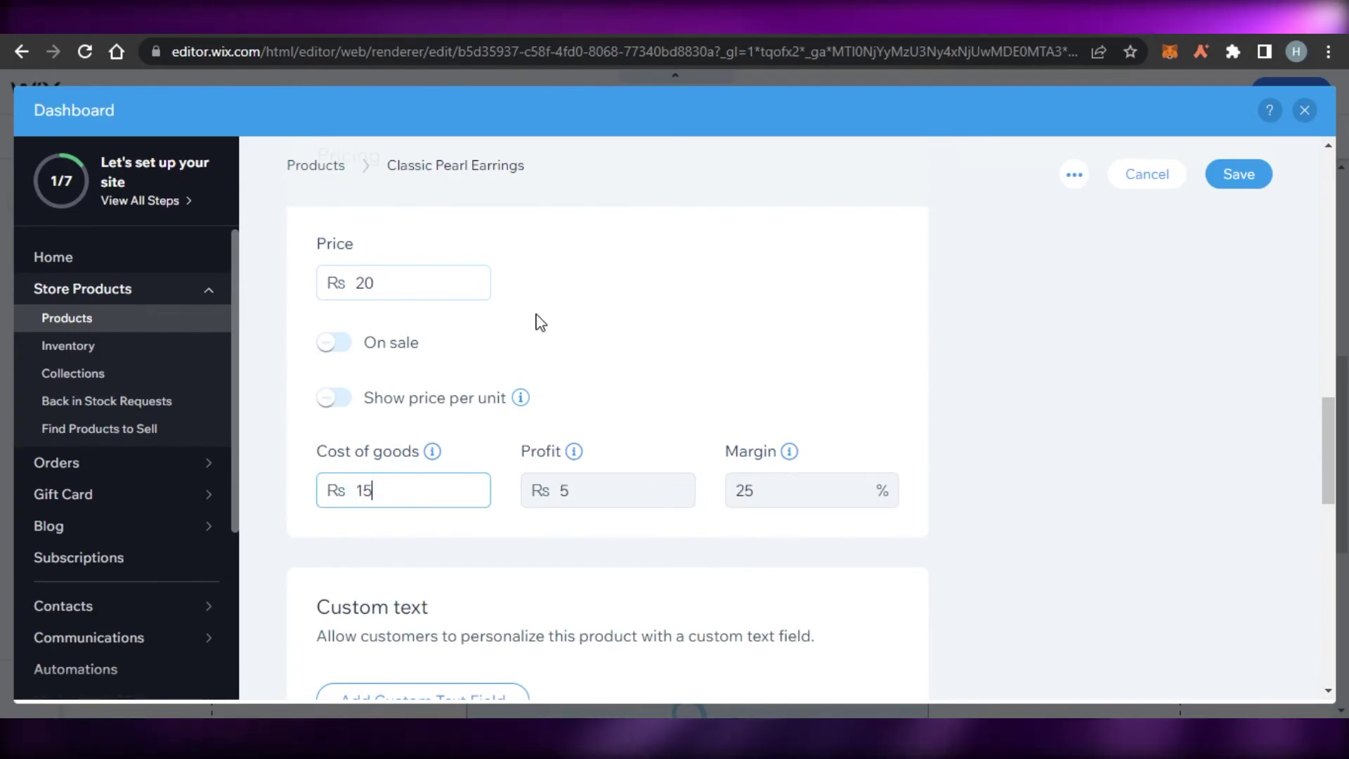
Step: Keep the product's status In stock and save Classic Pearl Earrings
{"action": "left_click_drag", "start_coordinate": [1329, 414], "coordinate": [1327, 554]}
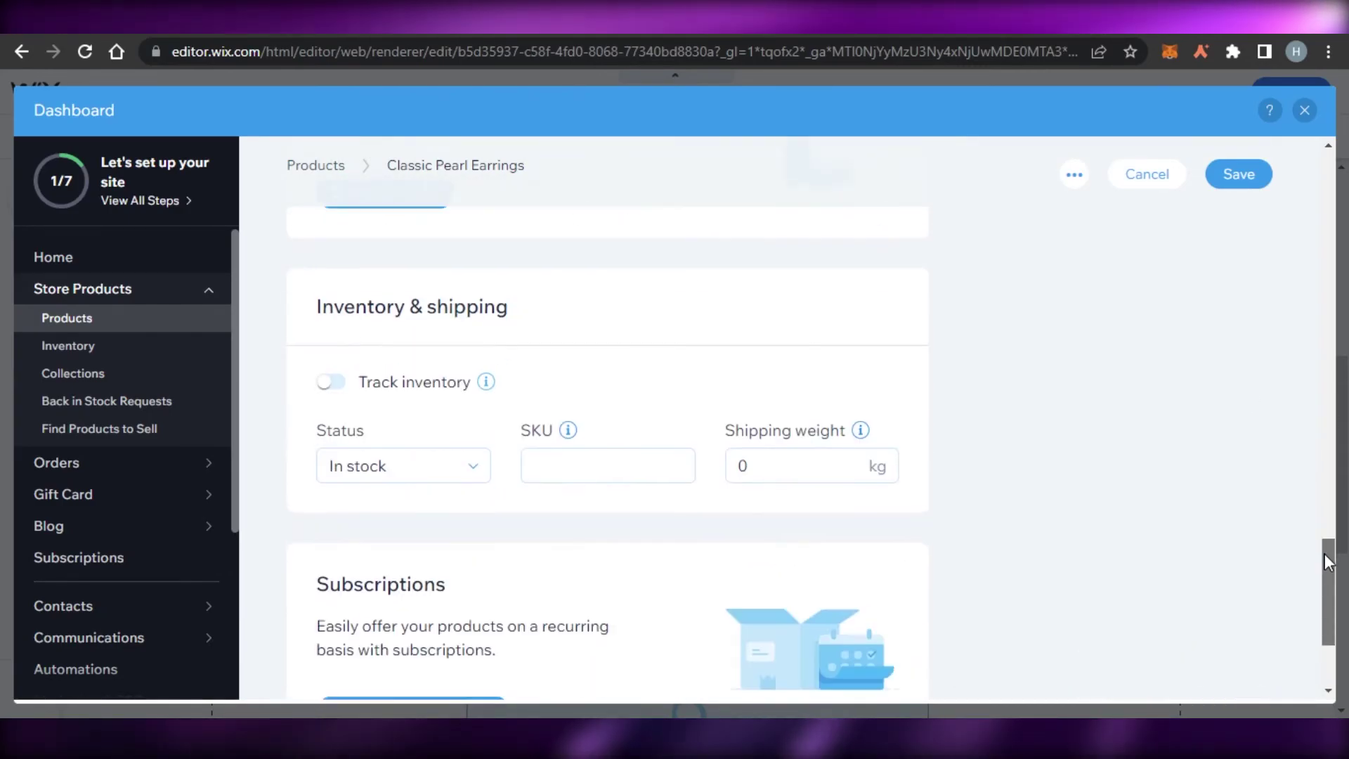
{"action": "left_click", "coordinate": [475, 455]}
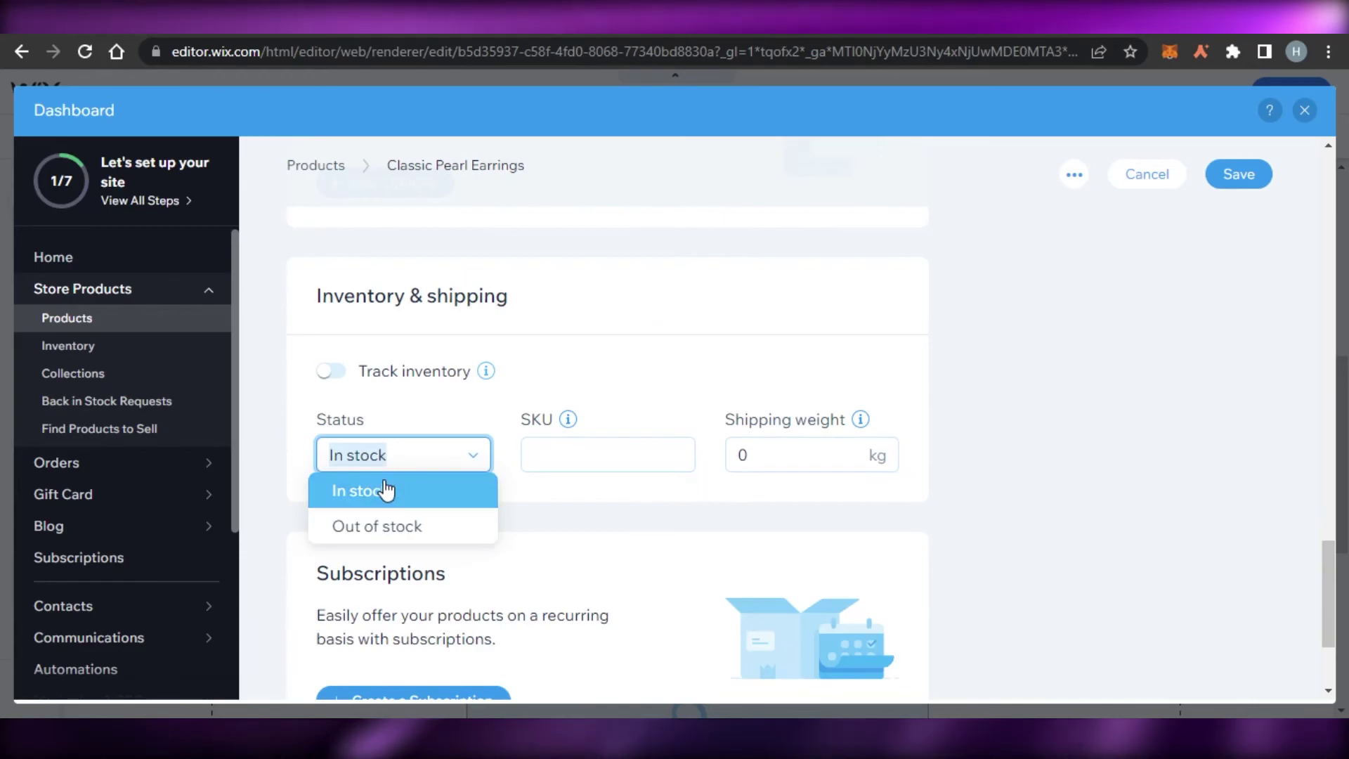
{"action": "left_click", "coordinate": [385, 493]}
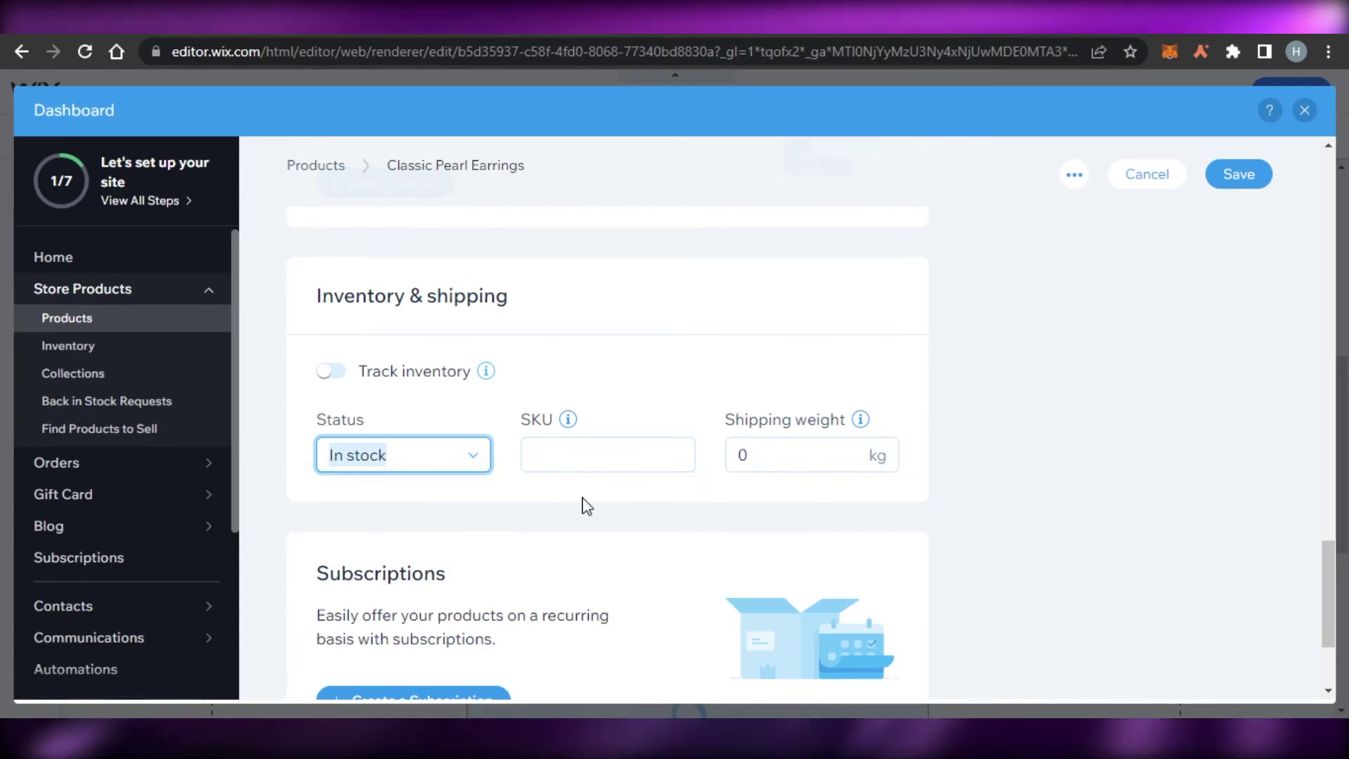
{"action": "scroll", "coordinate": [1239, 215], "scroll_direction": "down", "scroll_amount": 2}
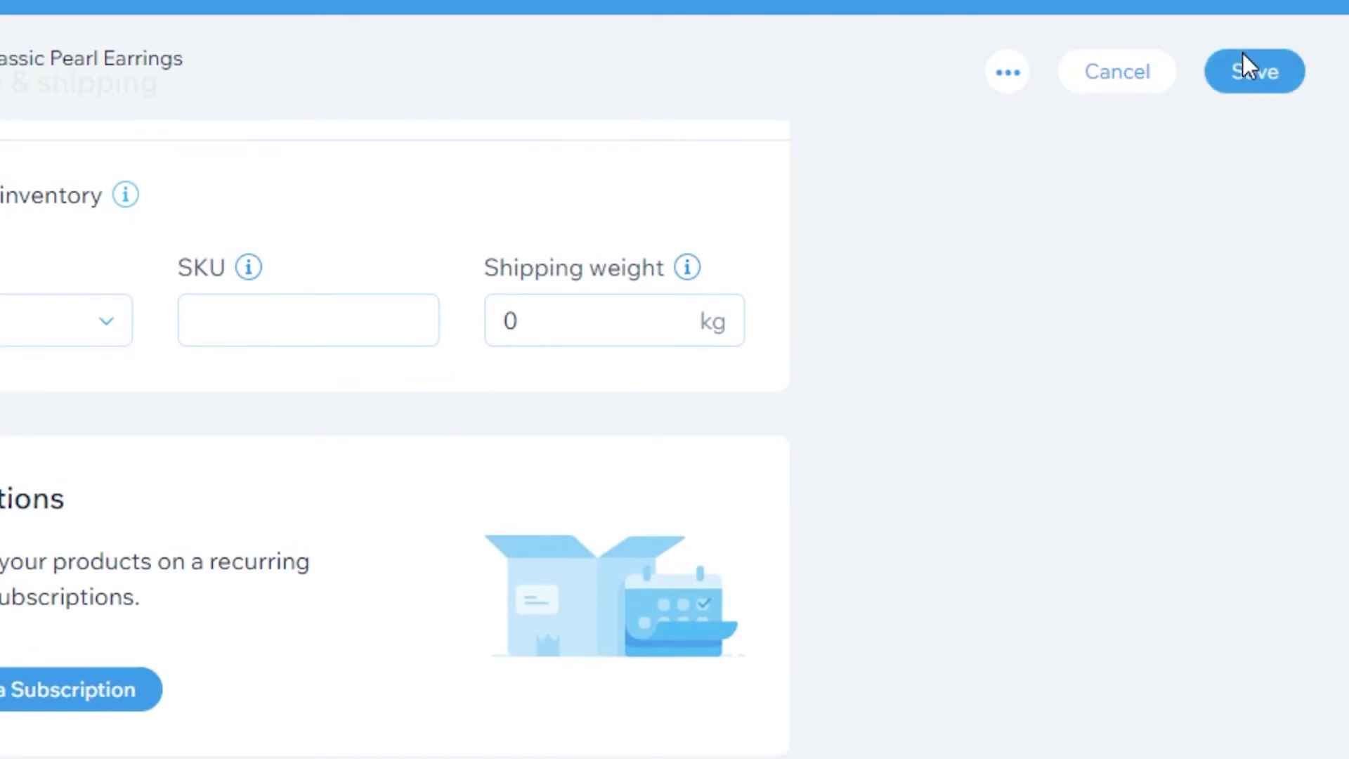
{"action": "left_click", "coordinate": [1242, 54]}
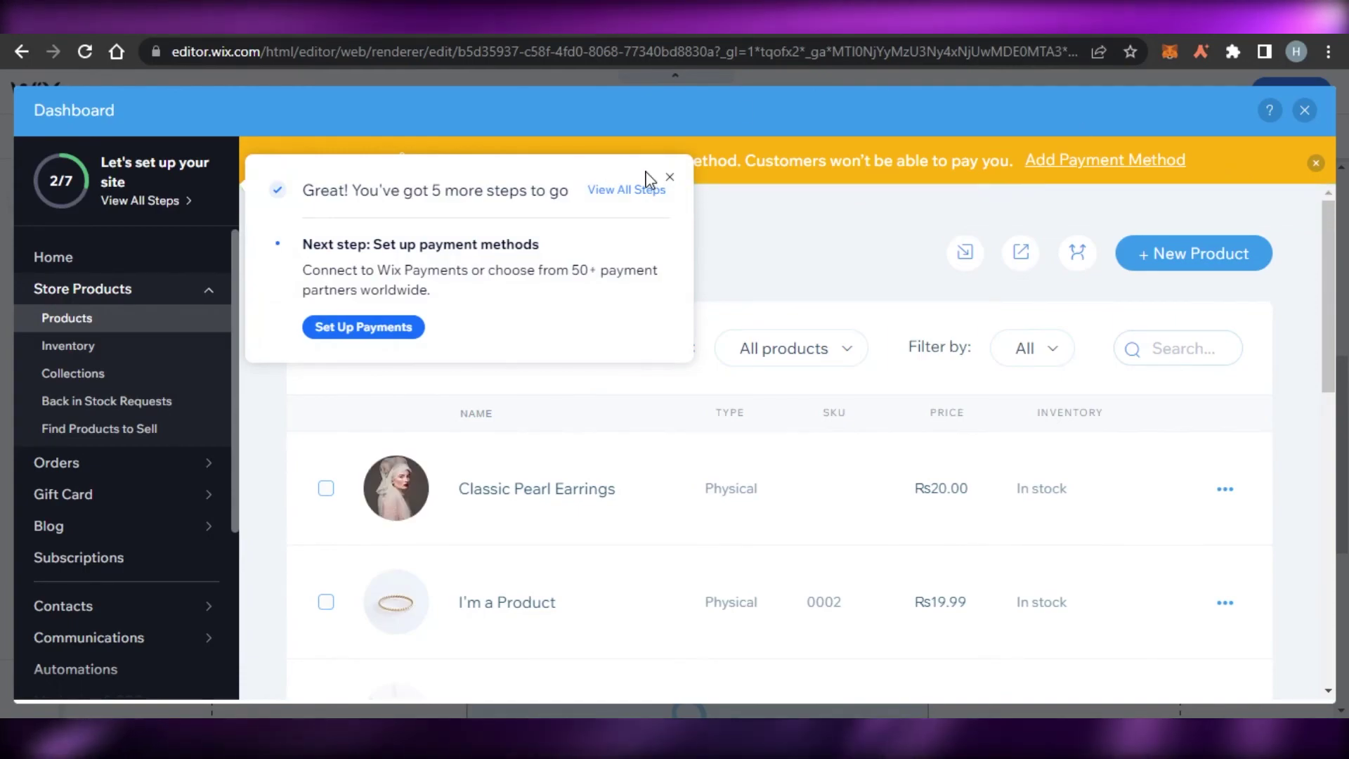
Step: Dismiss the setup tip, review the nine products including Classic Pearl Earrings, and open Settings
{"action": "left_click", "coordinate": [669, 176]}
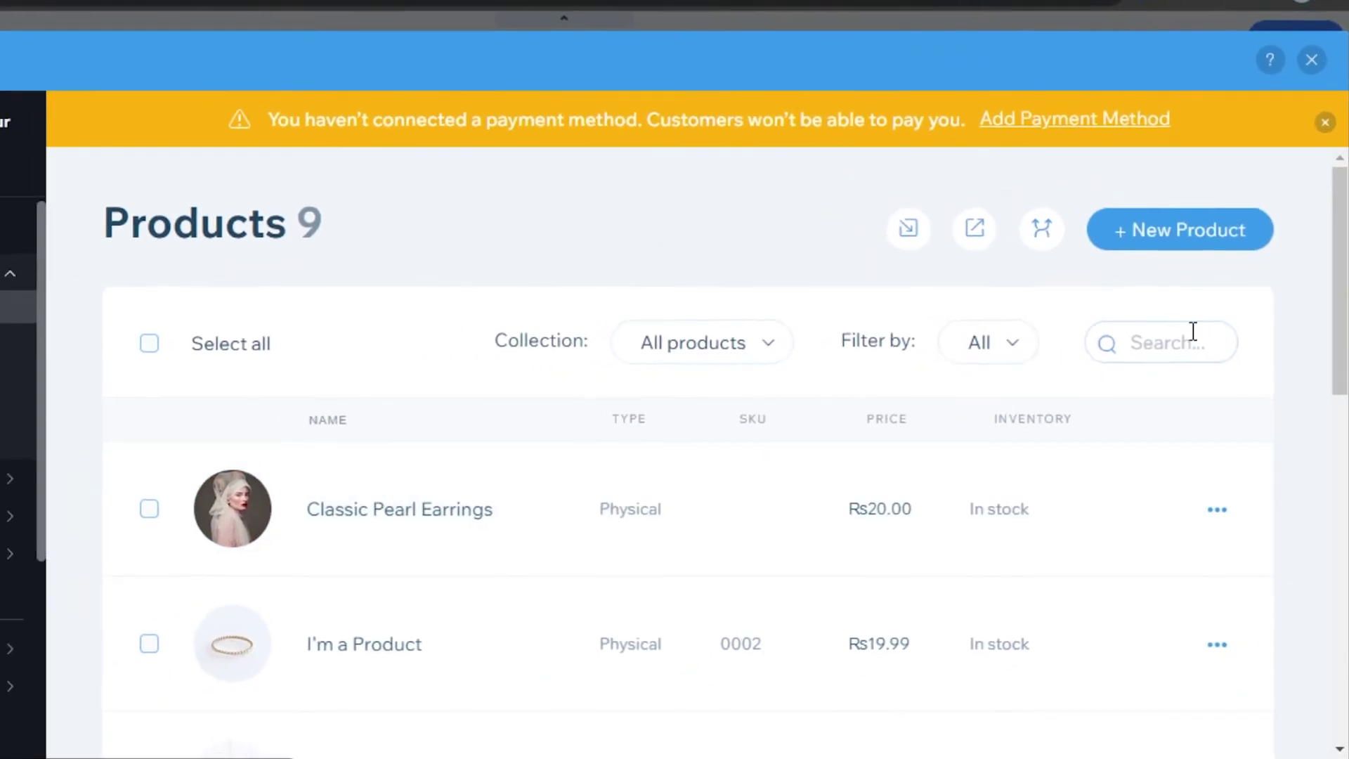
{"action": "scroll", "coordinate": [1146, 337], "scroll_direction": "down", "scroll_amount": 8}
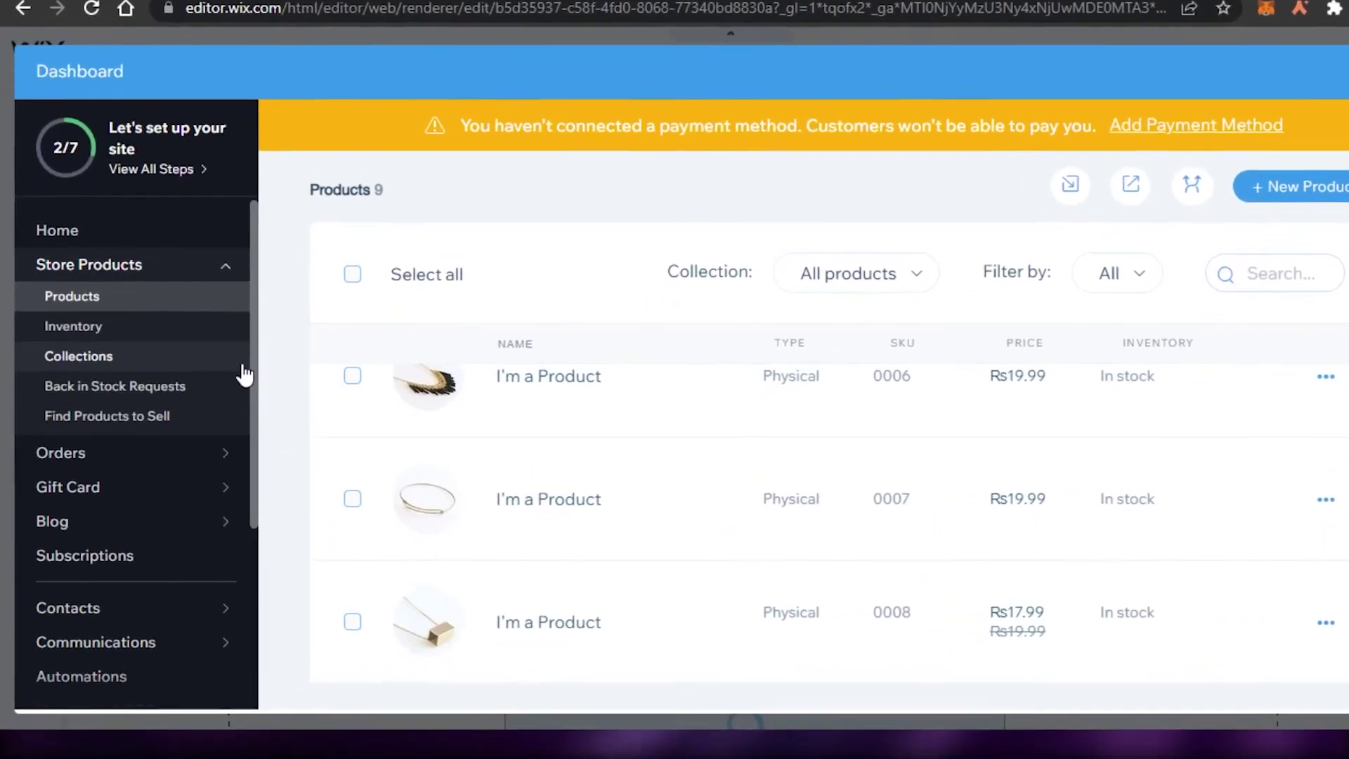
{"action": "scroll", "coordinate": [242, 604], "scroll_direction": "down", "scroll_amount": 4}
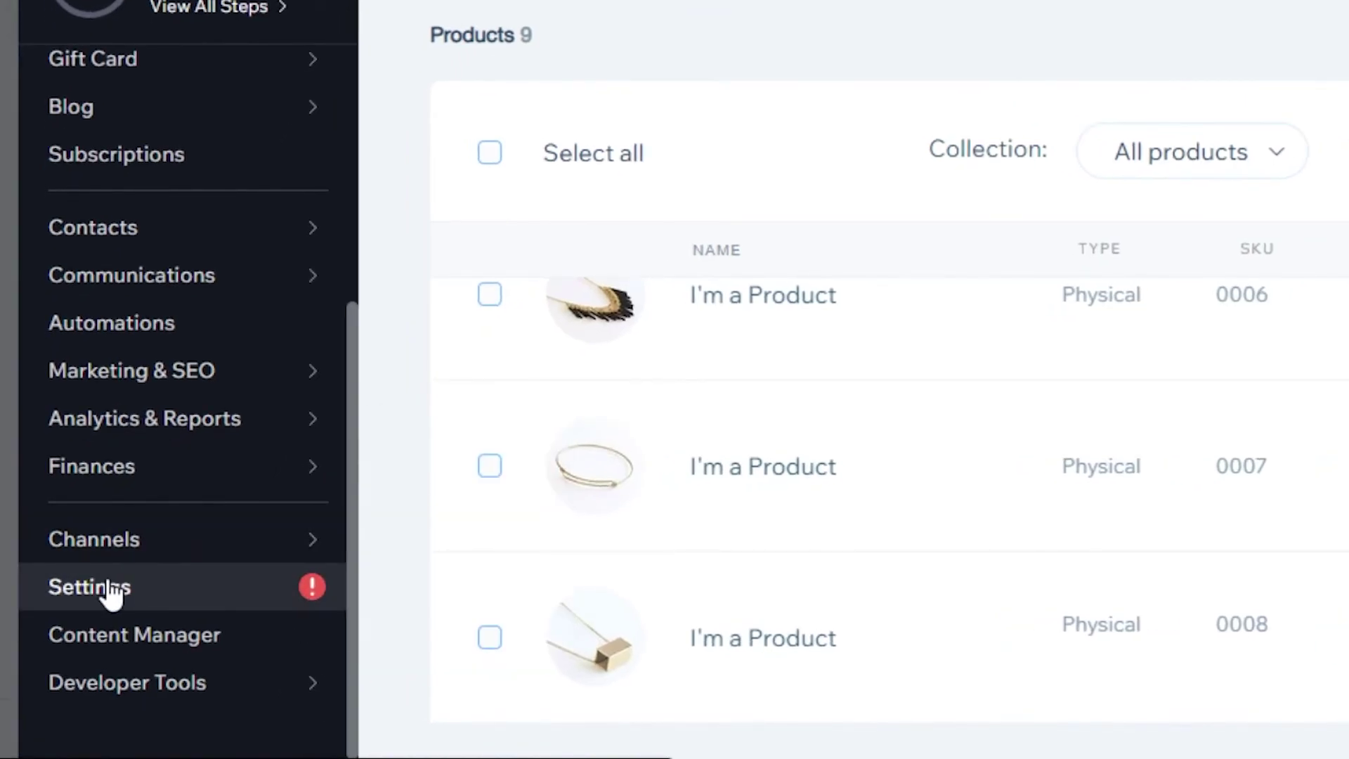
{"action": "left_click", "coordinate": [109, 590]}
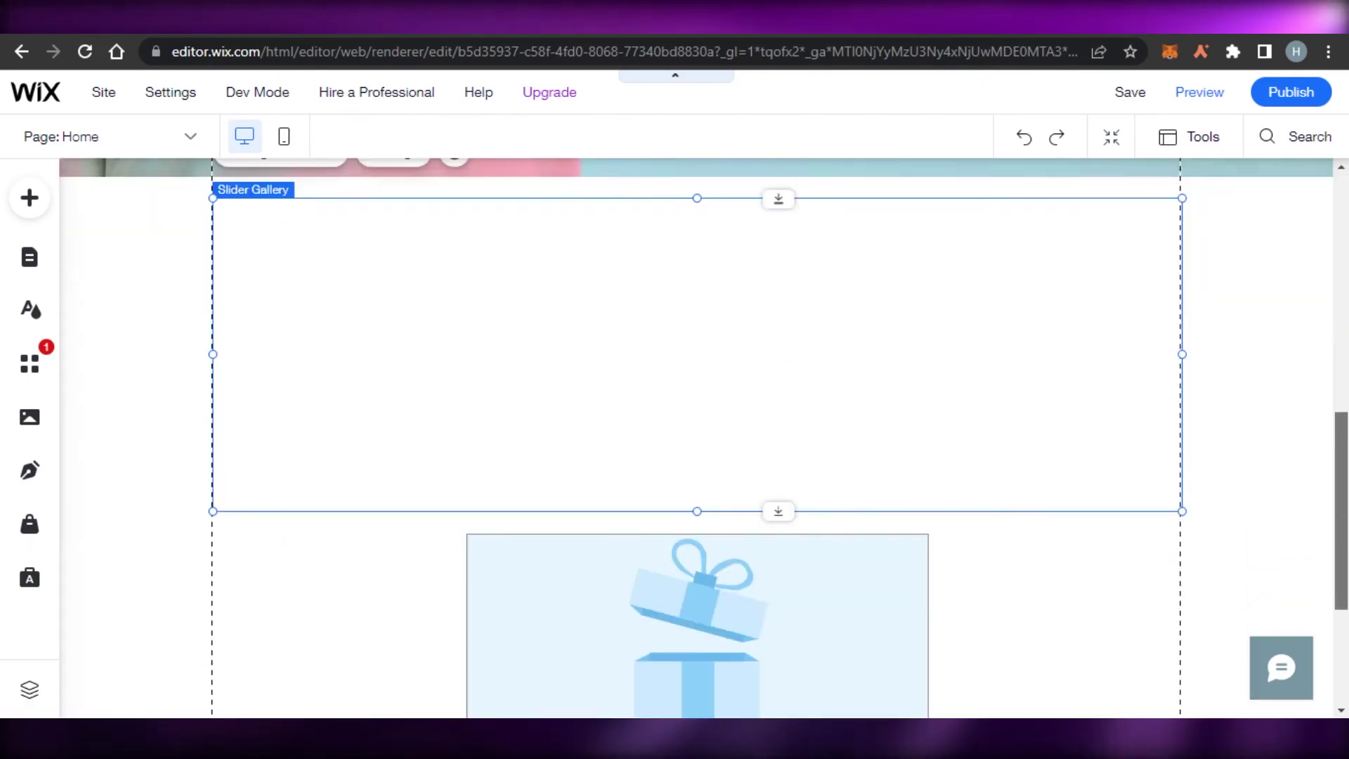
Step: Scroll the Home page to find Classic Pearl Earrings at Rs20.00 in the Slider Gallery
{"action": "scroll", "coordinate": [696, 436], "scroll_direction": "down", "scroll_amount": 4}
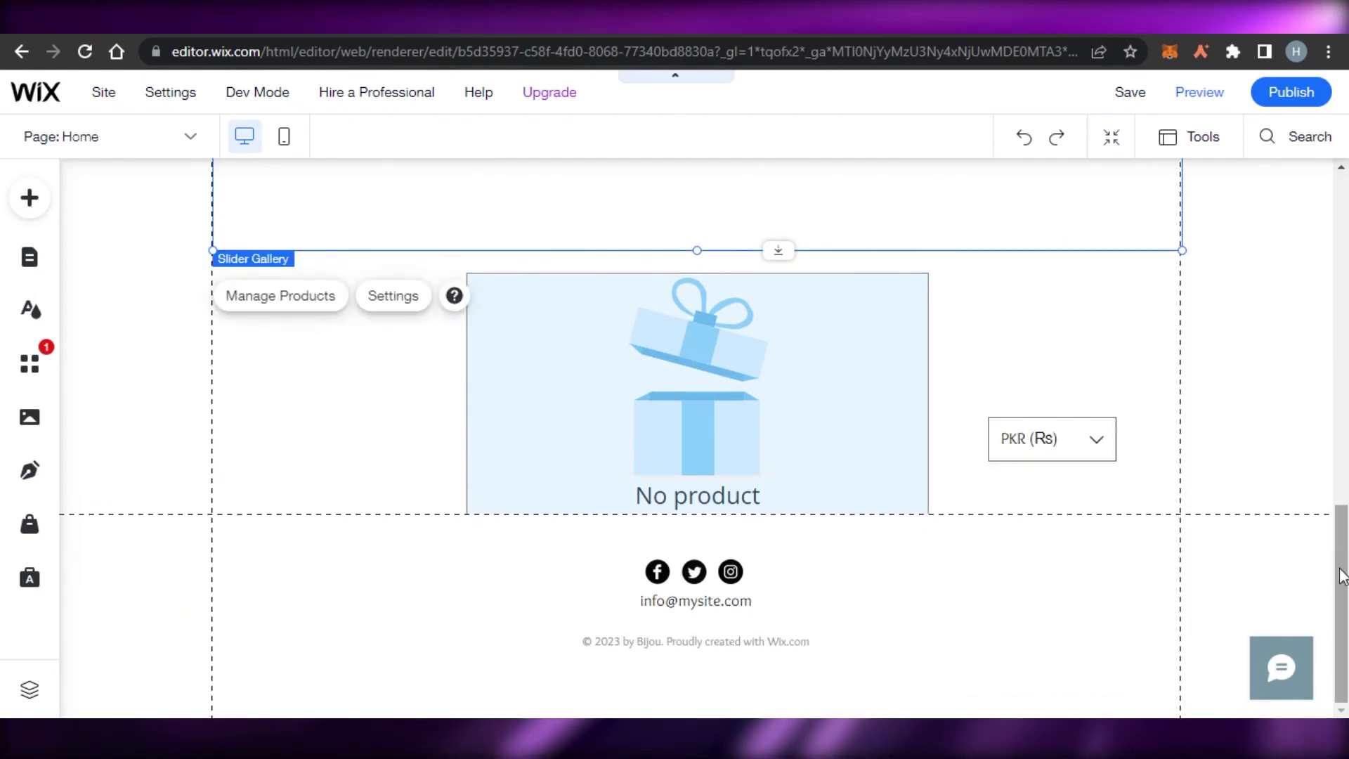
{"action": "scroll", "coordinate": [1342, 576], "scroll_direction": "up", "scroll_amount": 10}
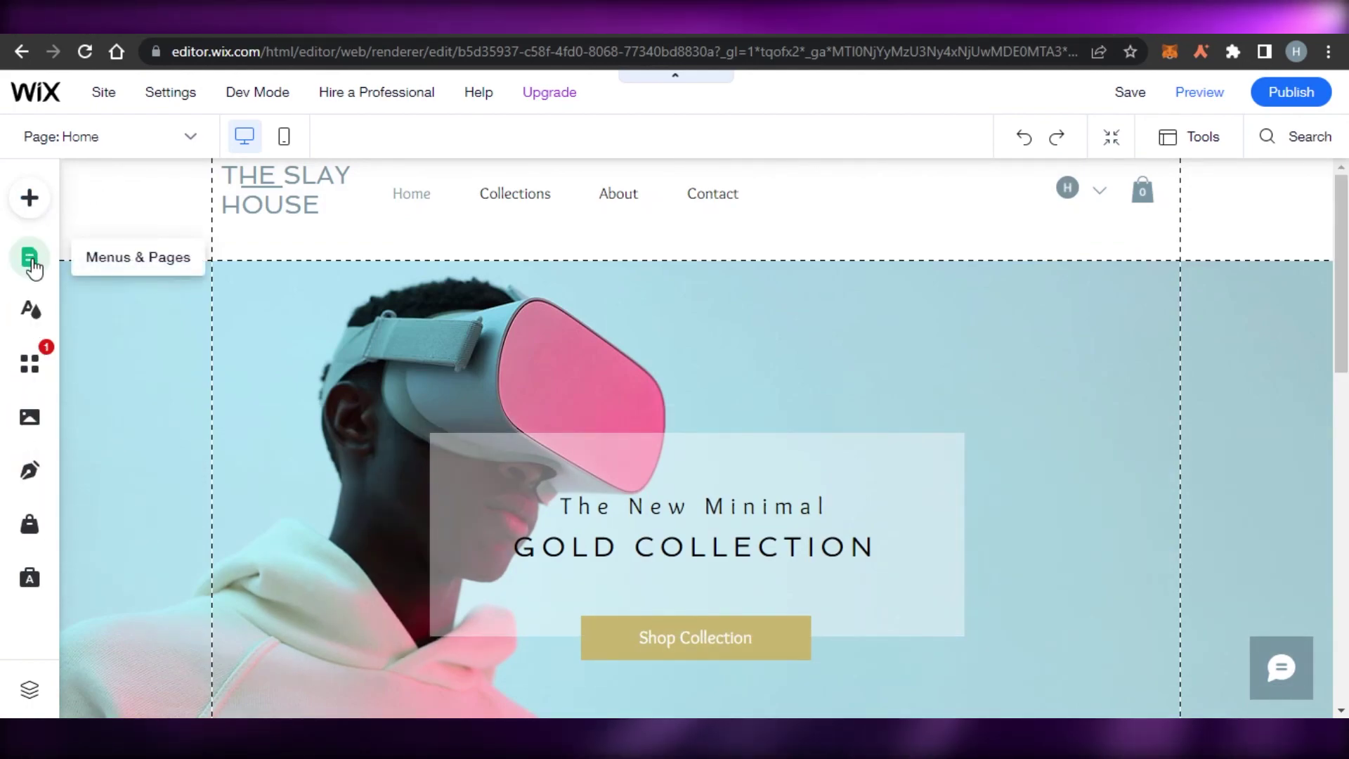
{"action": "left_click", "coordinate": [515, 193]}
{"action": "scroll", "coordinate": [834, 313], "scroll_direction": "down", "scroll_amount": 1}
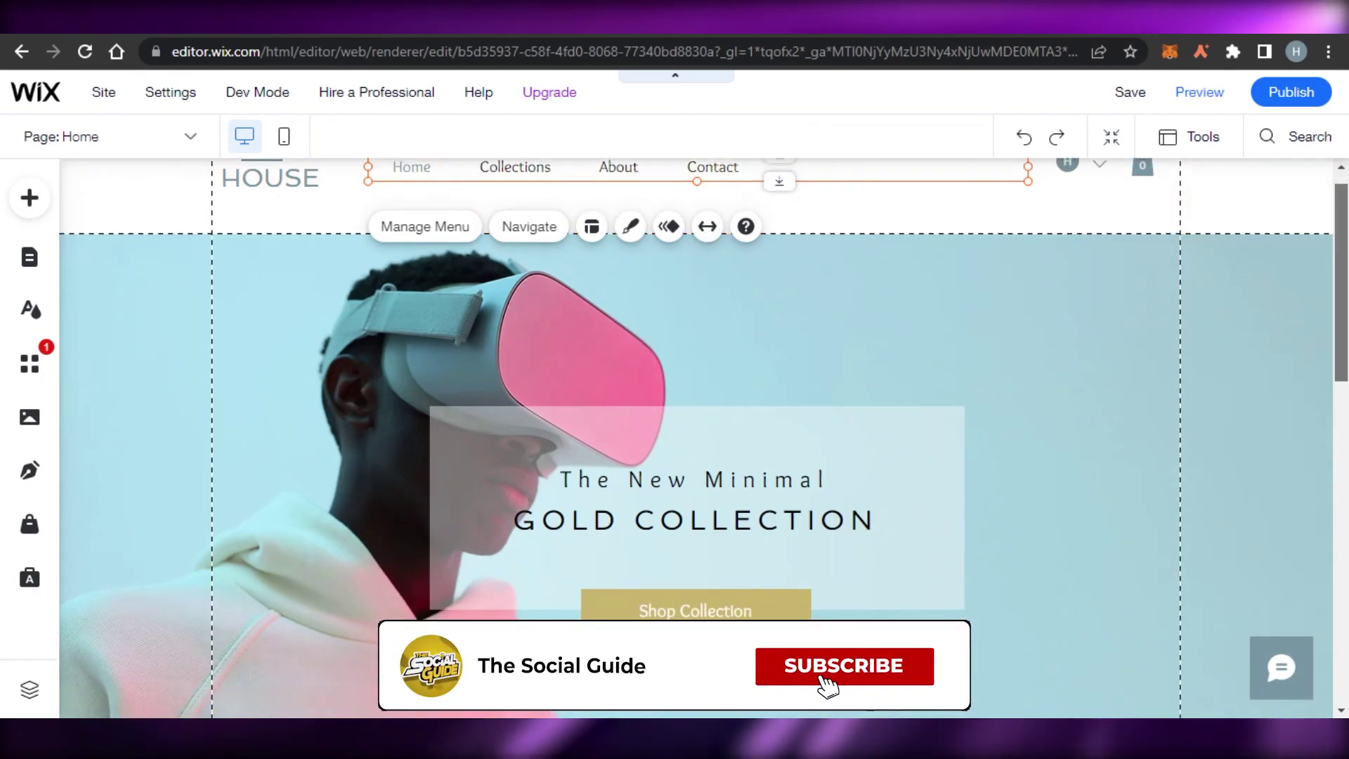
{"action": "scroll", "coordinate": [695, 435], "scroll_direction": "down", "scroll_amount": 10}
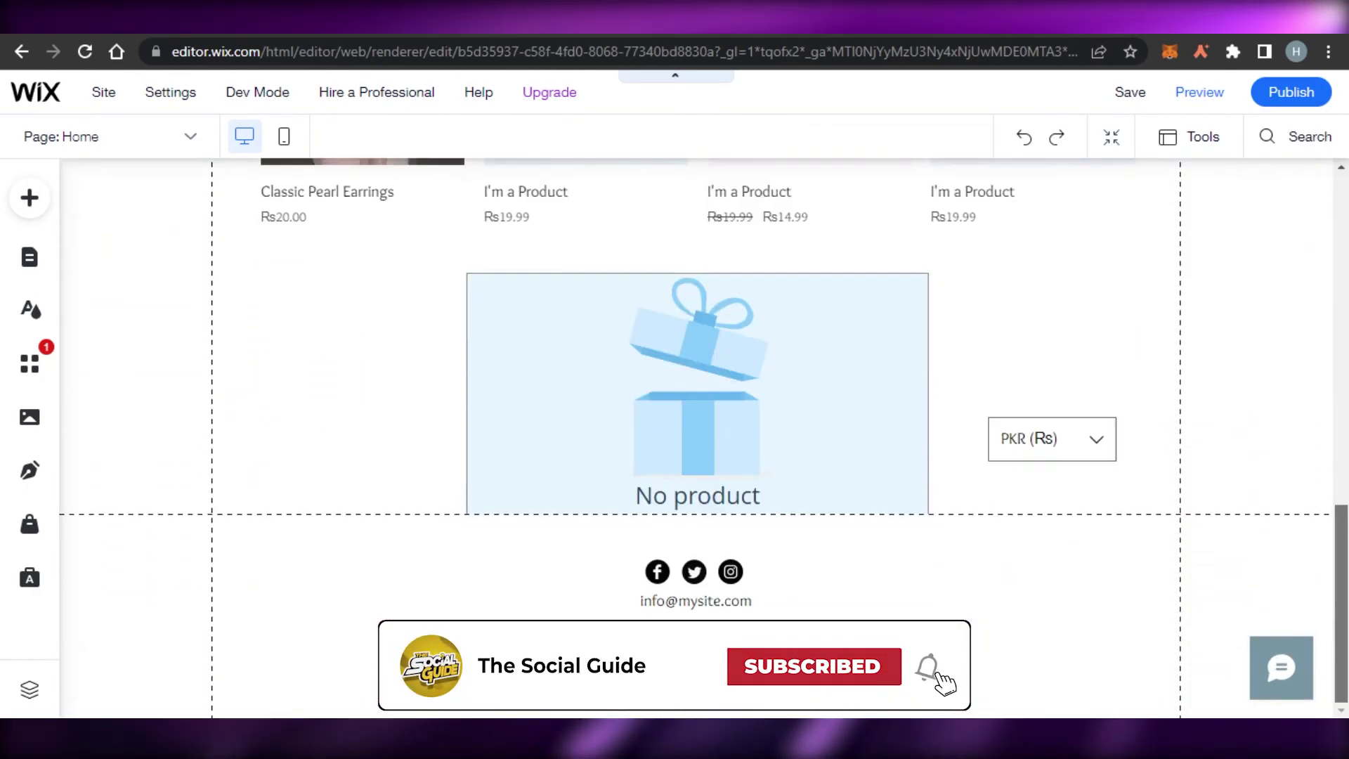
{"action": "scroll", "coordinate": [811, 316], "scroll_direction": "up", "scroll_amount": 12}
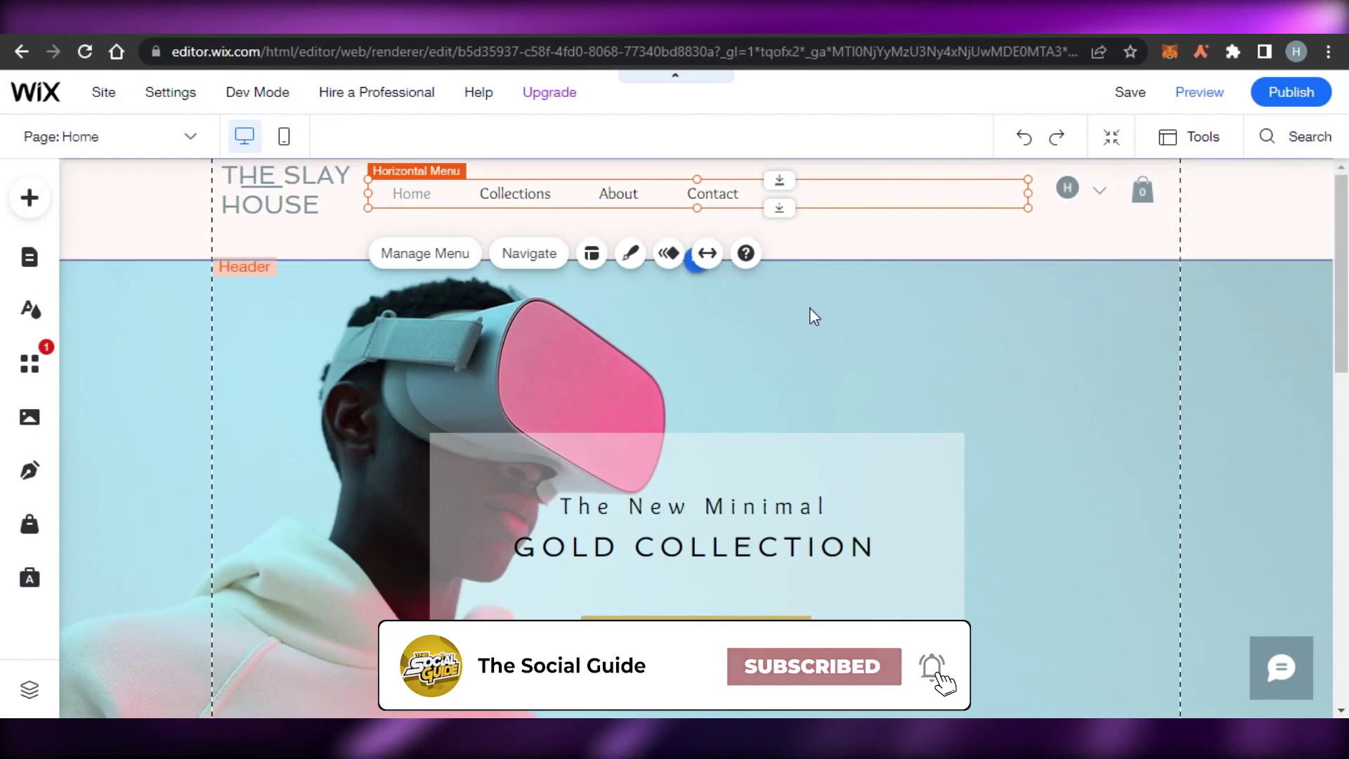